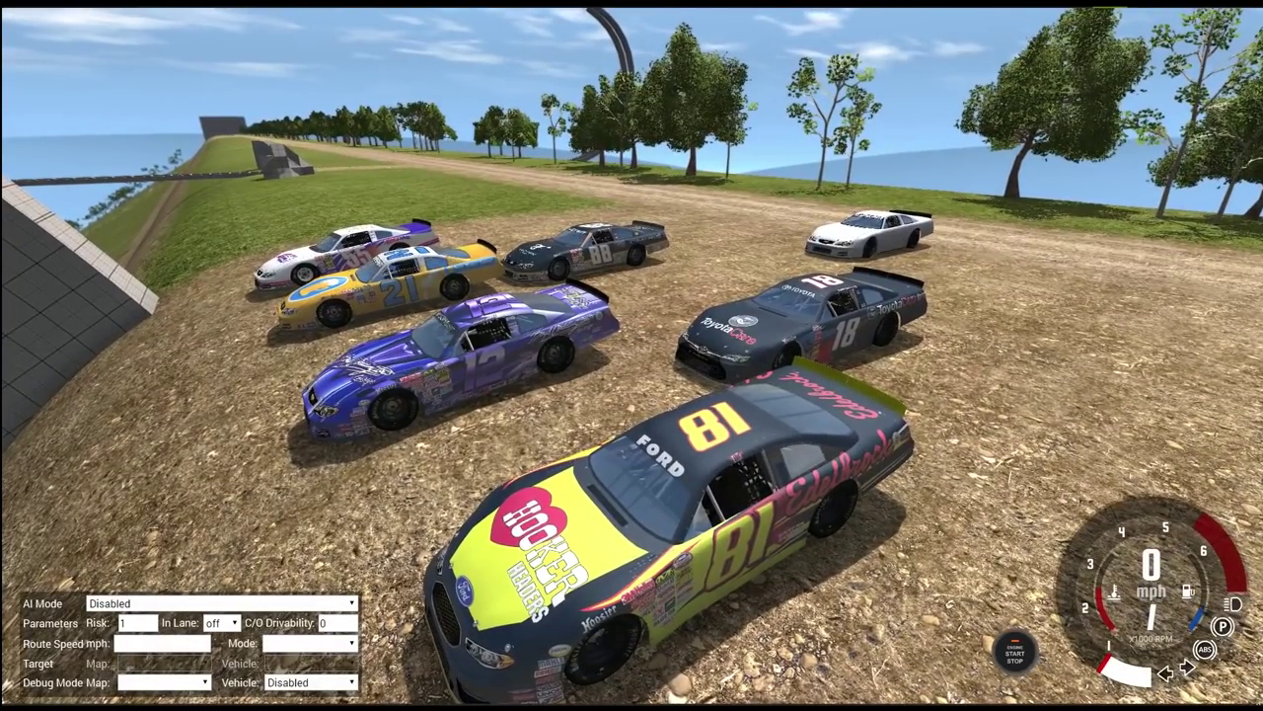
Step: Put the orbit camera directly behind the white car, framing the parked stock cars
key(c)
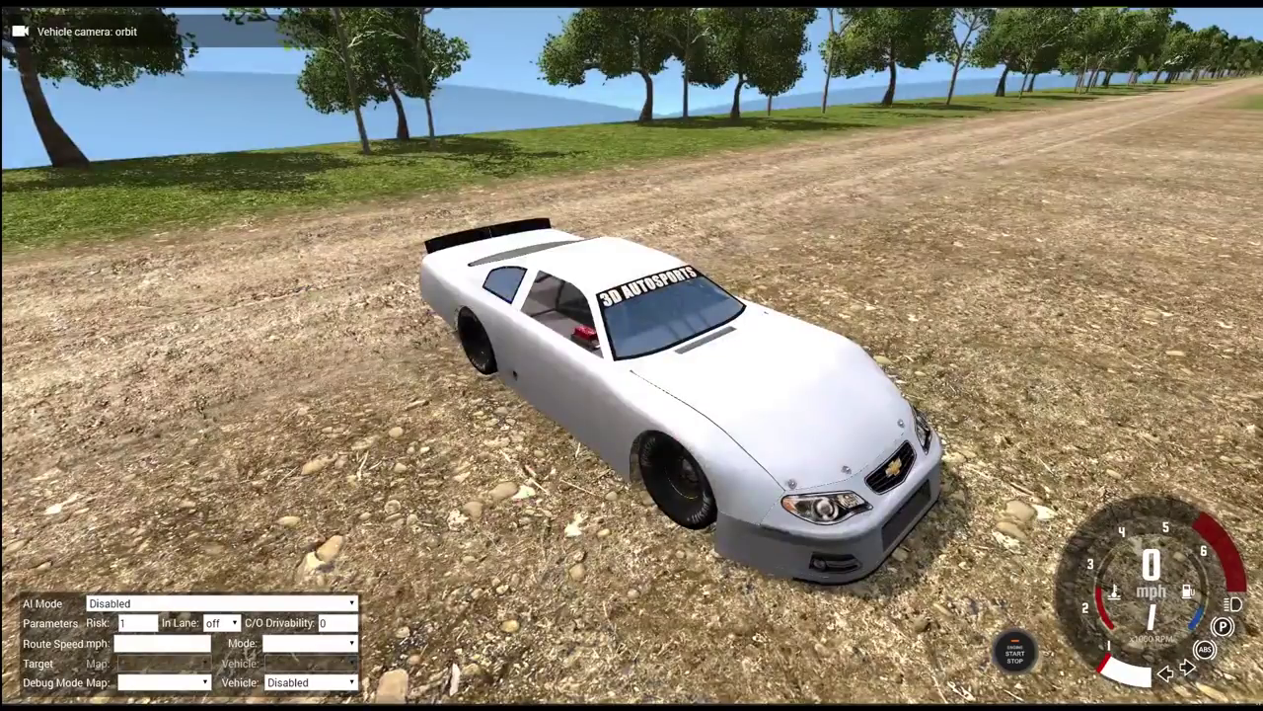
drag(694, 247, 296, 247)
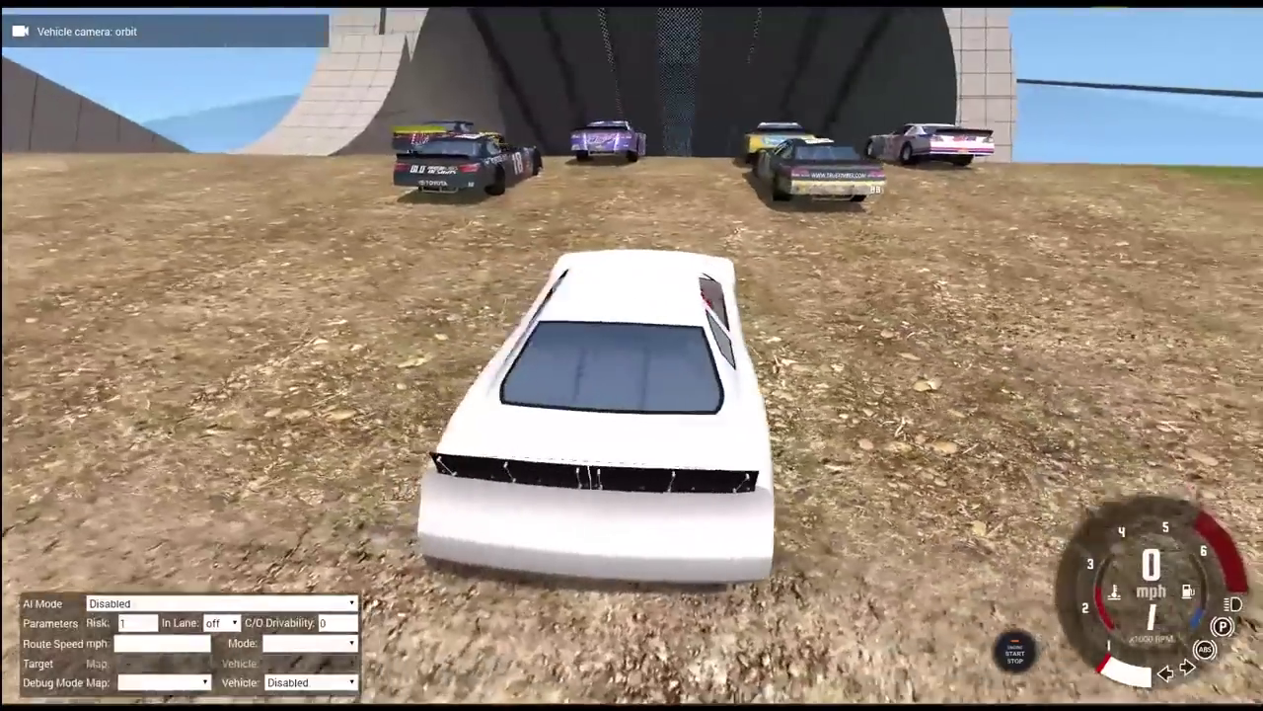
drag(691, 247, 592, 247)
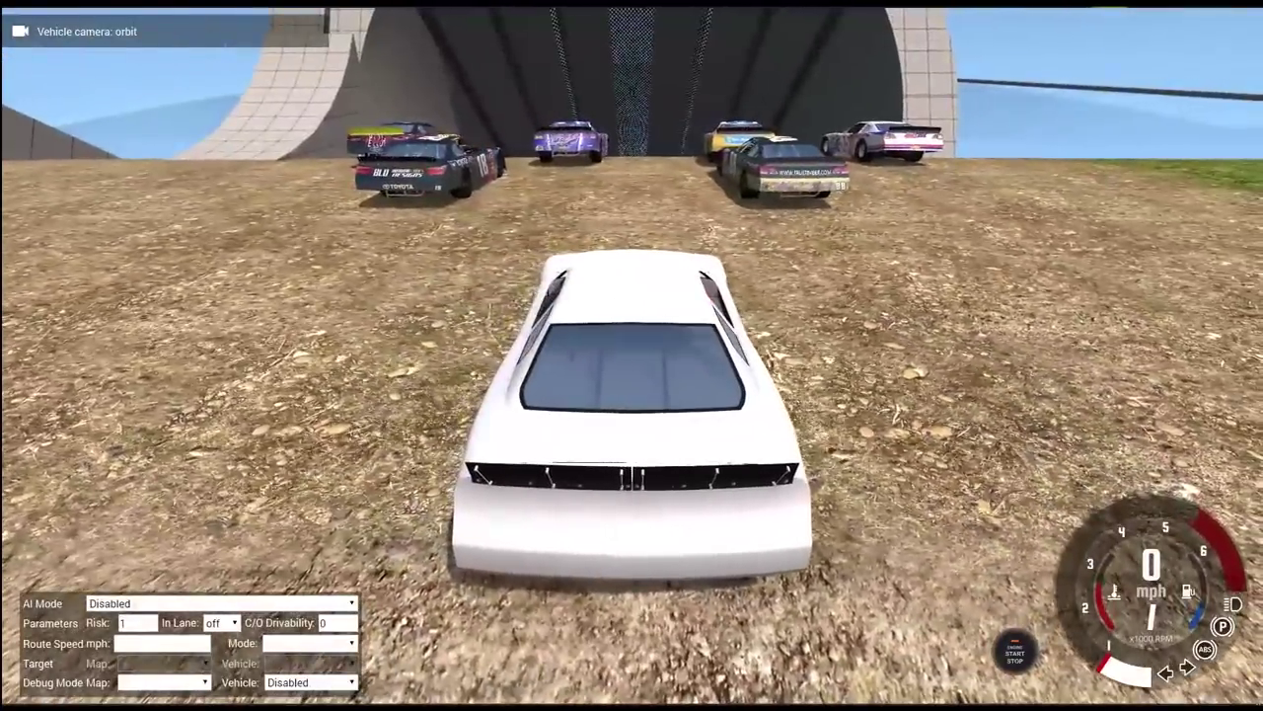
drag(632, 296, 631, 356)
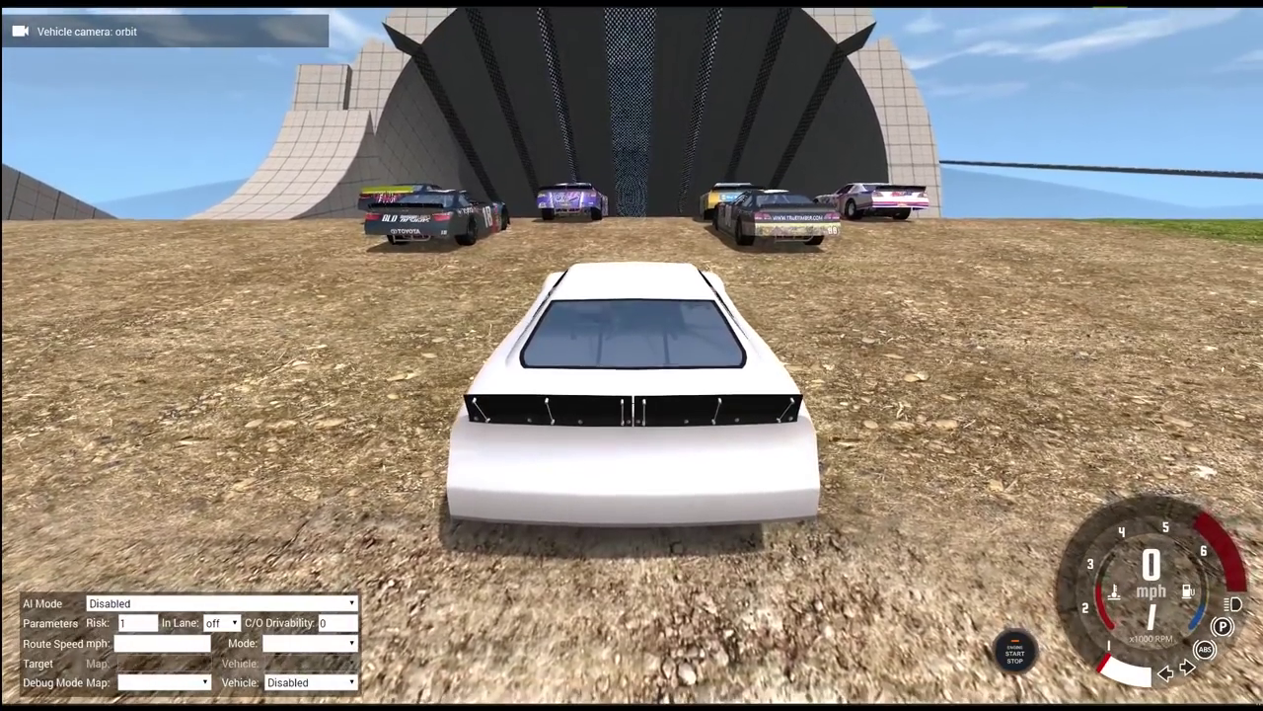
Step: Set the AI cars to Flee, drive the white car toward the loop, and slow time 16x
key(Escape)
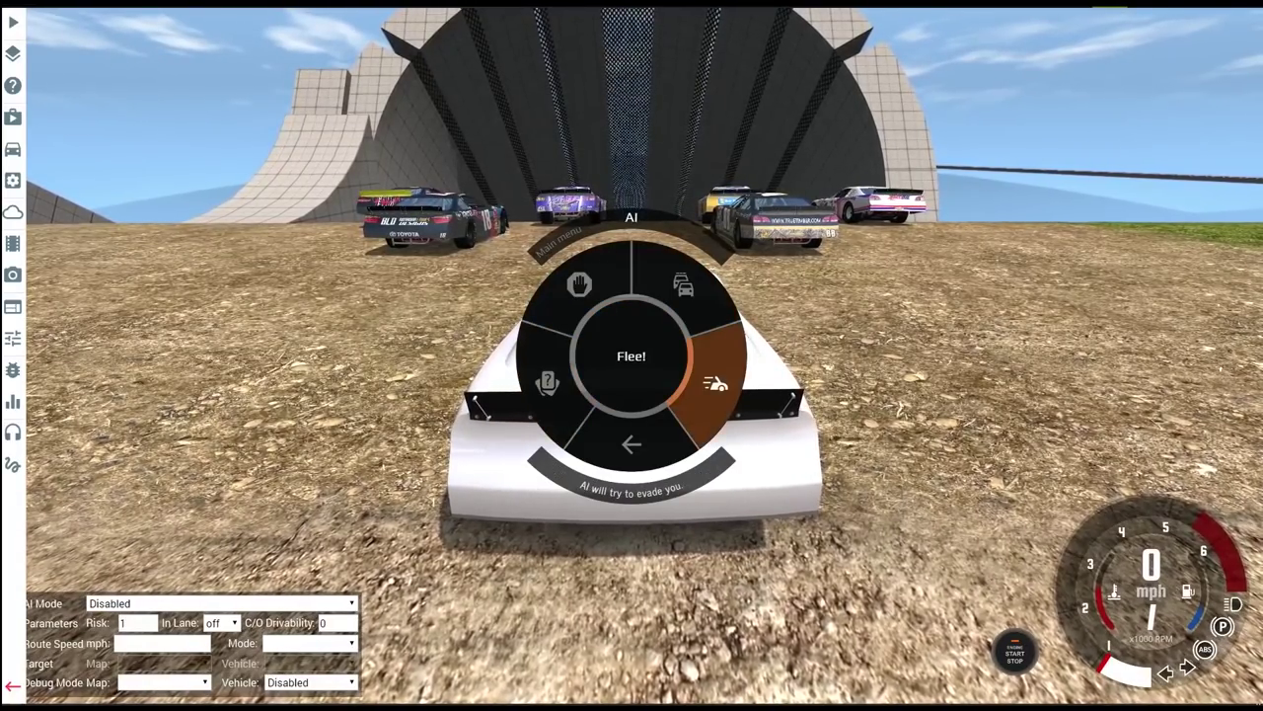
click(717, 383)
key(Up)
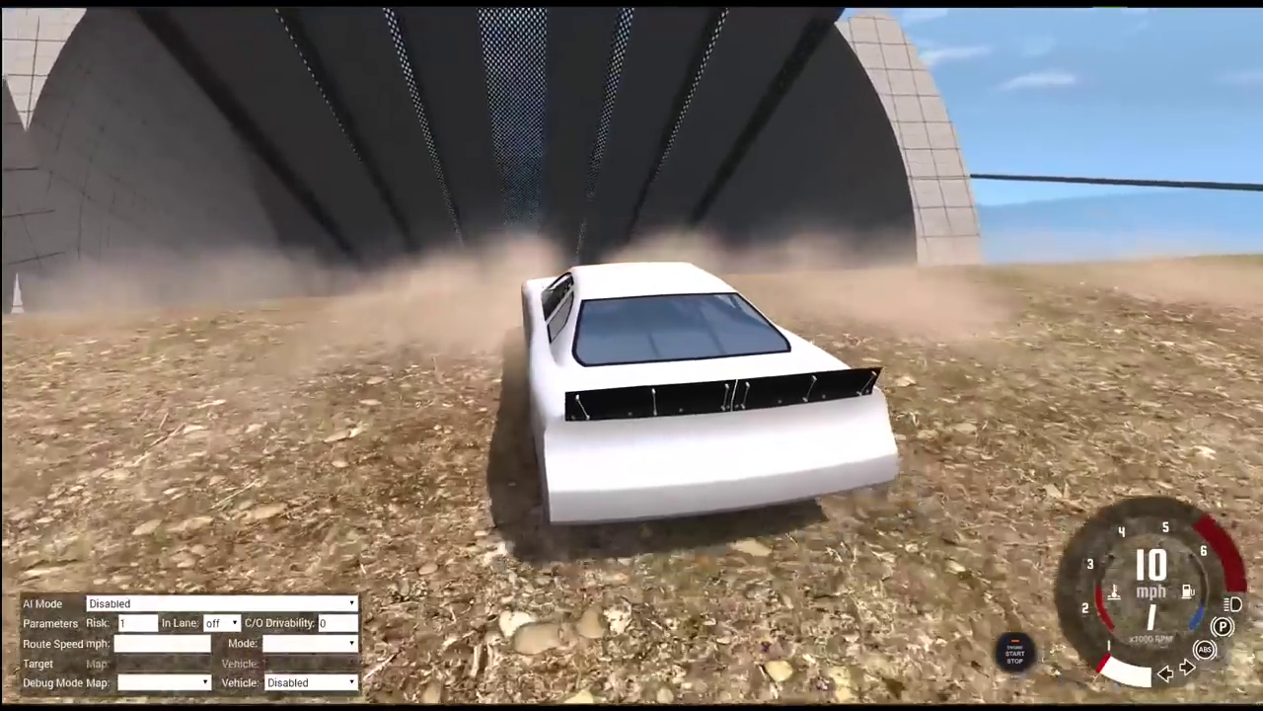
key(alt+Down)
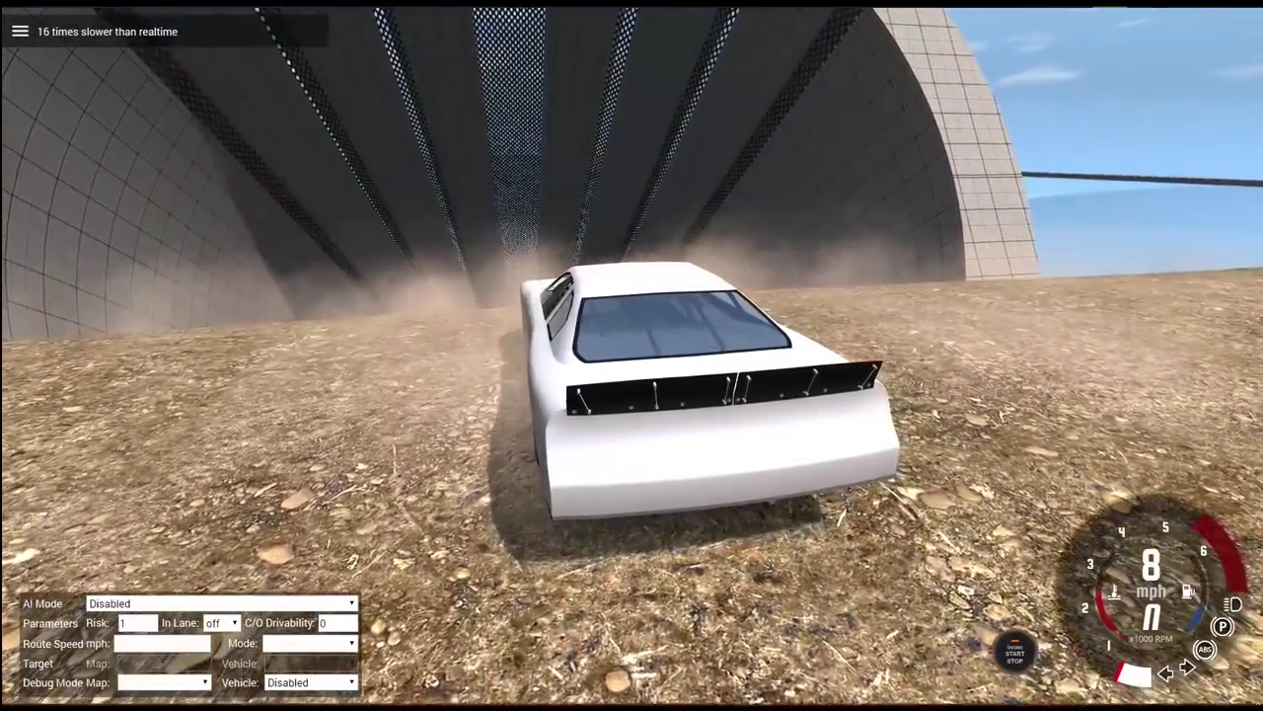
Step: Fly the free camera up into the loop's tube and frame the tube opening
key(shift+c)
key(w)
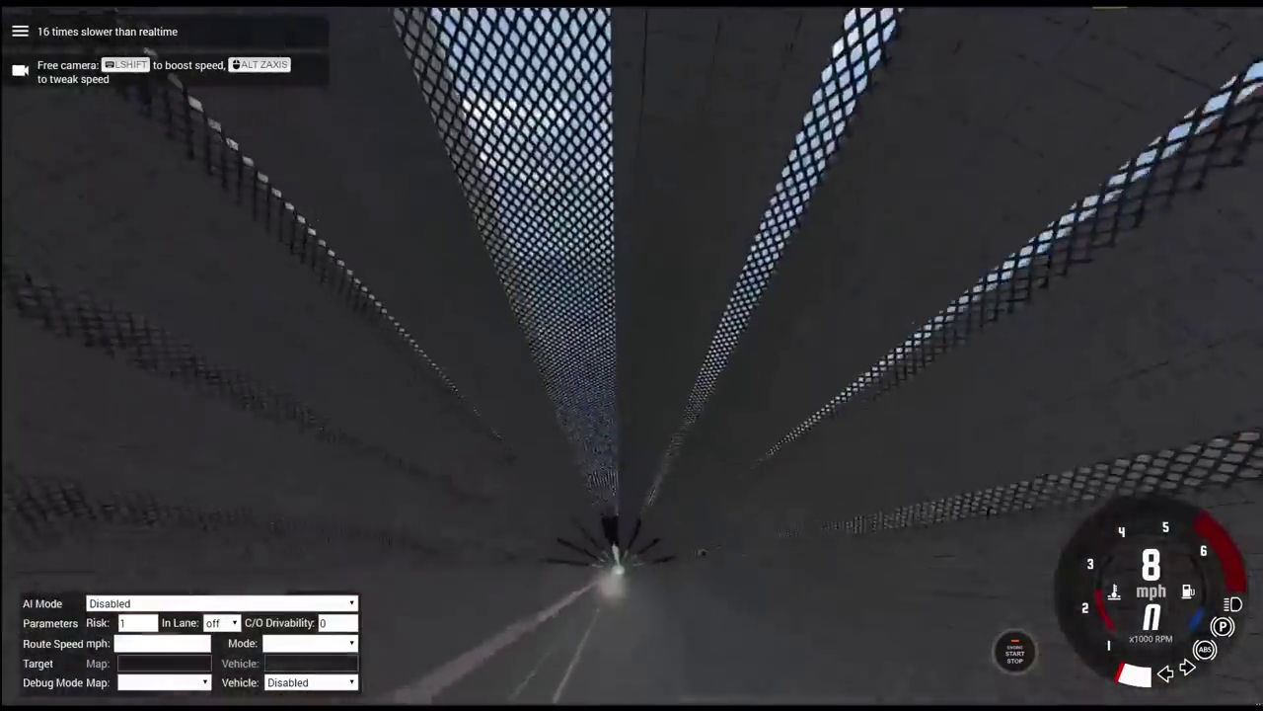
key(w)
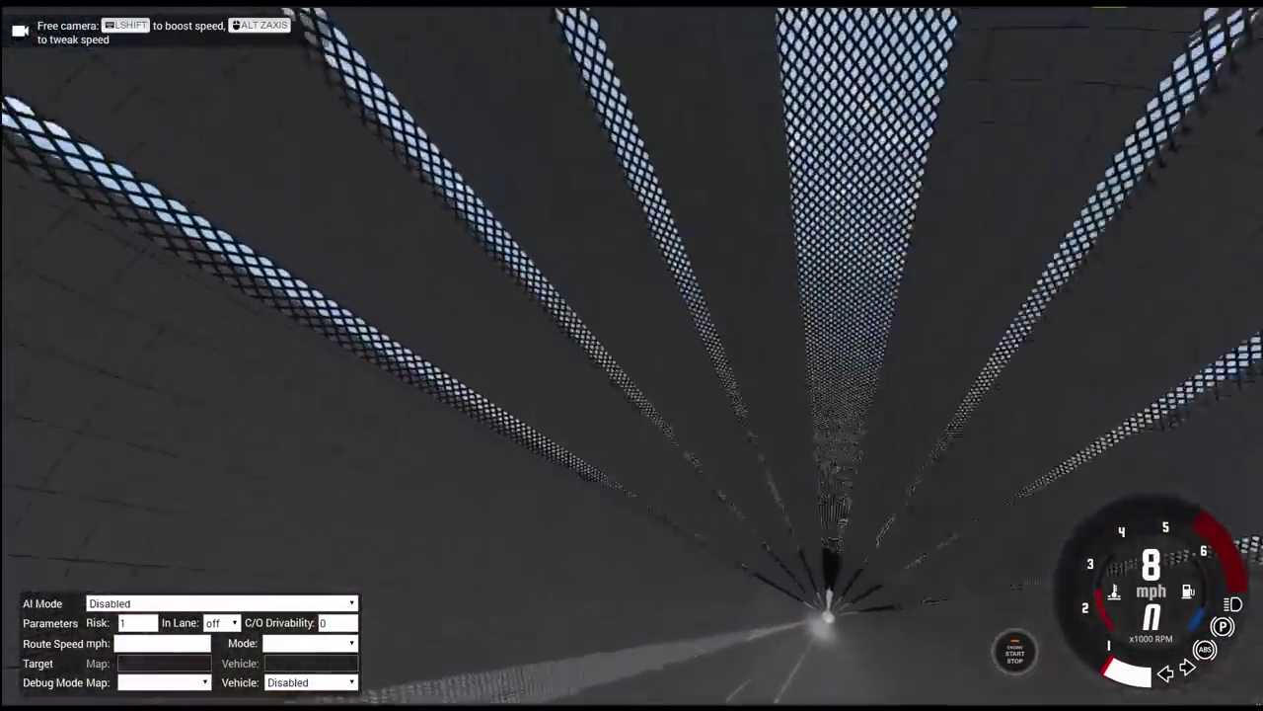
key(w)
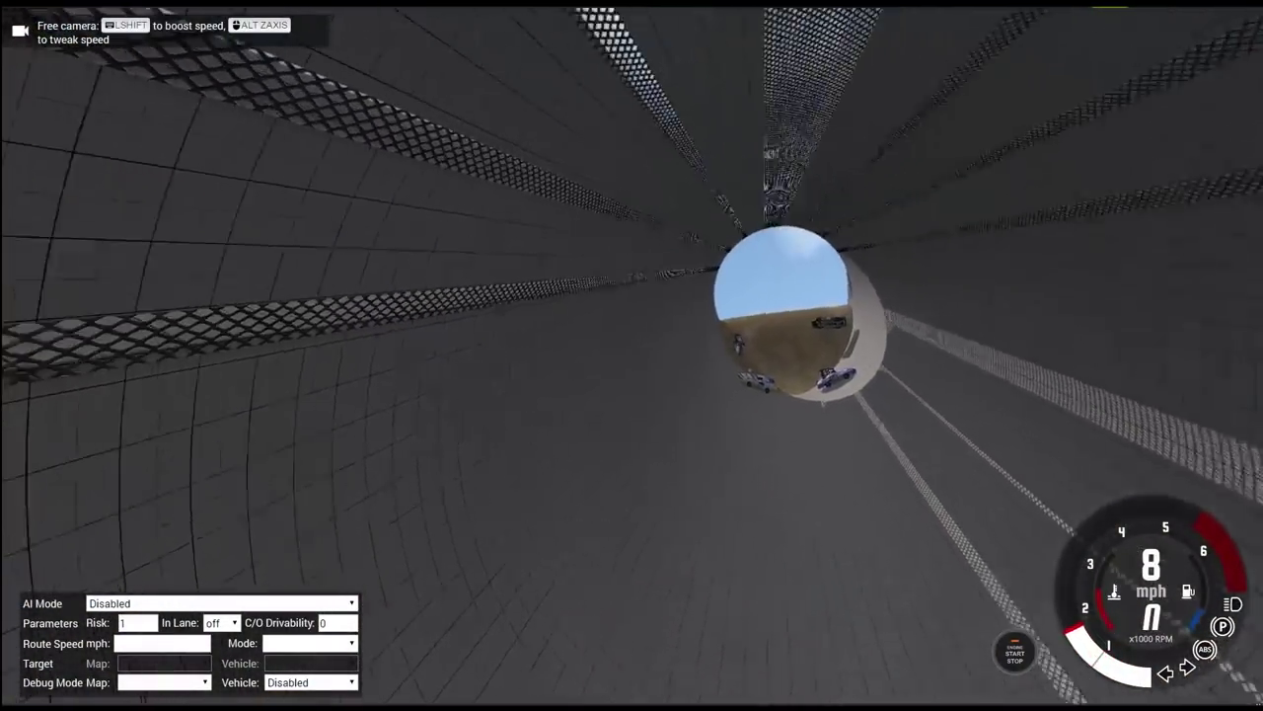
key(w)
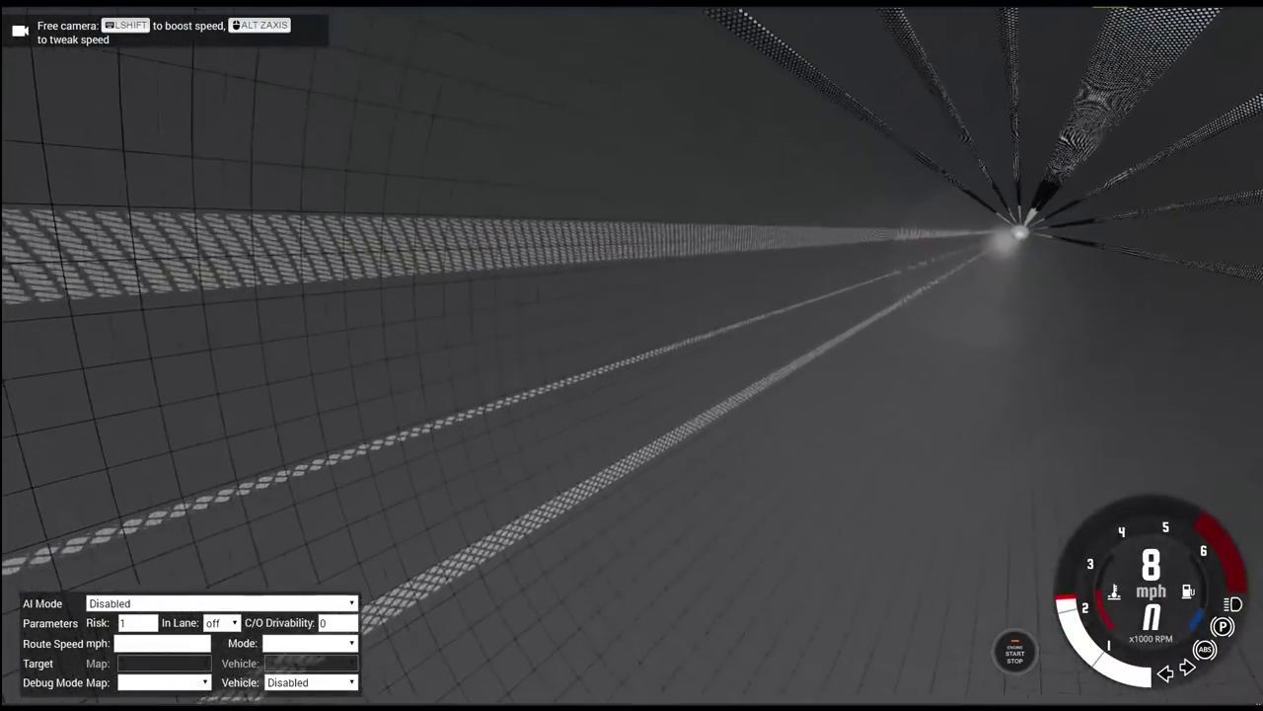
drag(632, 355, 494, 296)
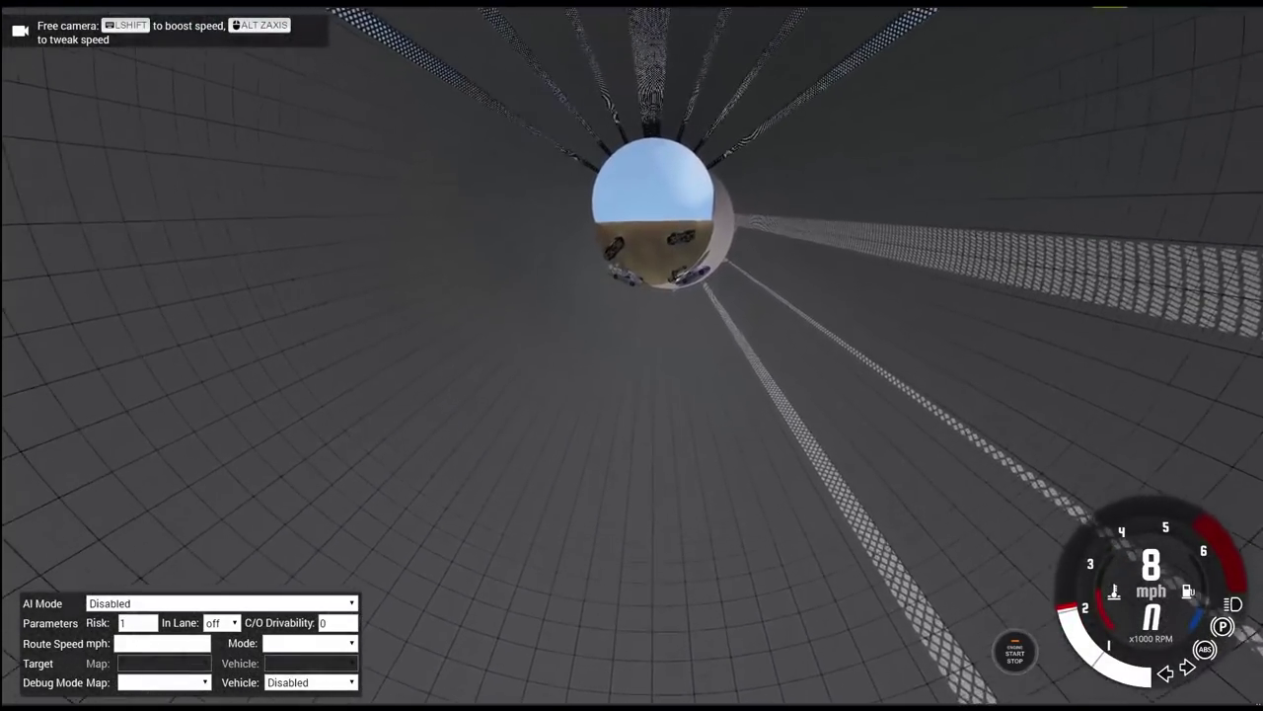
drag(632, 355, 592, 375)
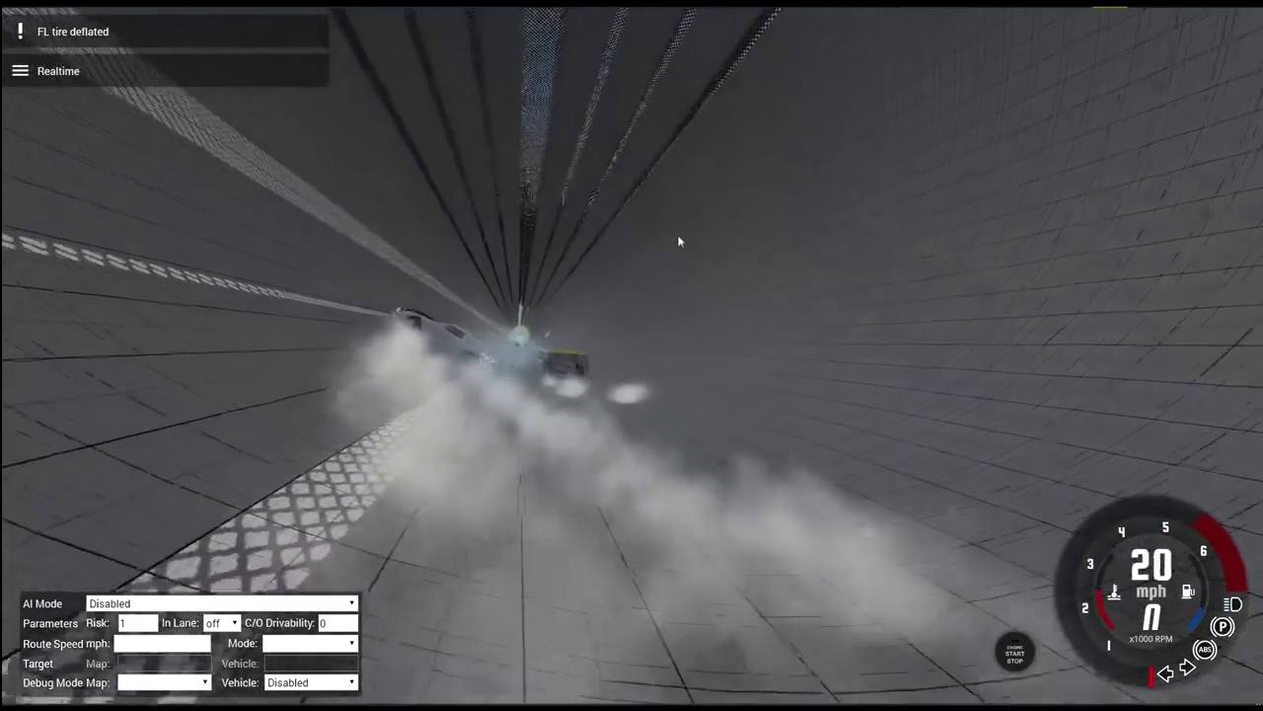
Step: Set the simulation to eight times slower as the car leaves the loop
key(alt+Down)
key(alt+Down)
key(alt+Down)
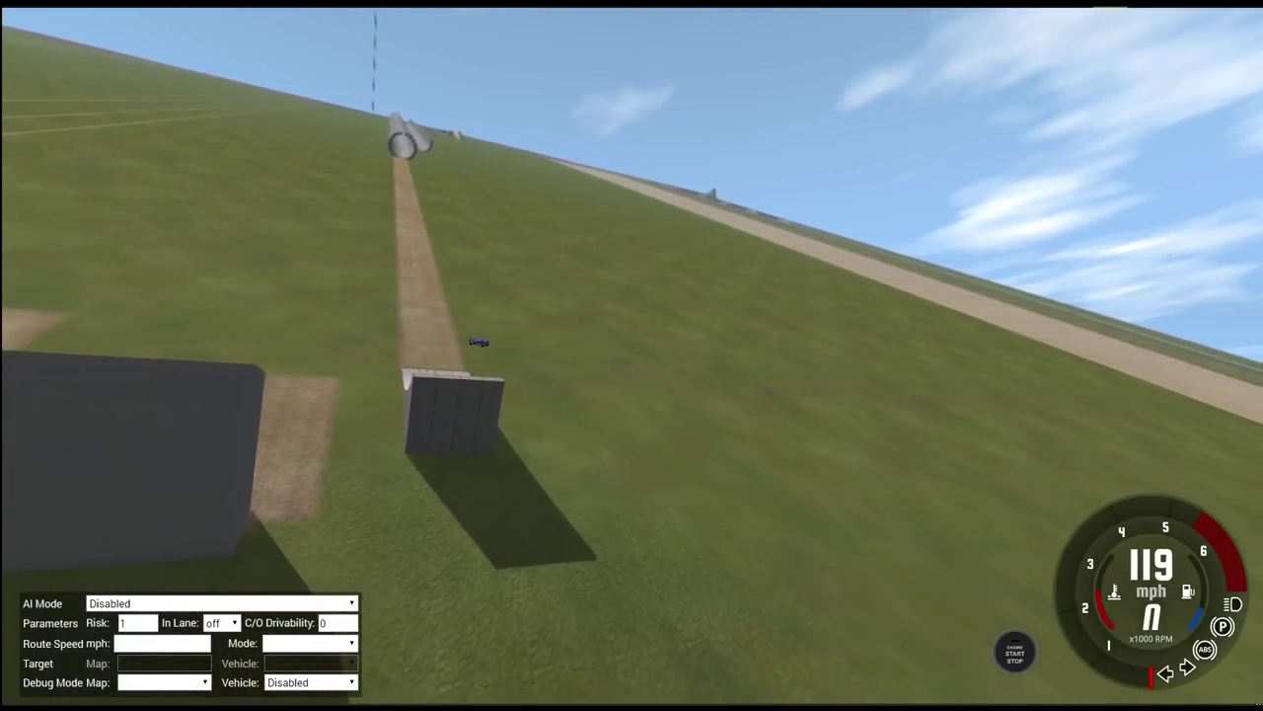
Step: Slow the simulation further as the car flies off
key(alt+Down)
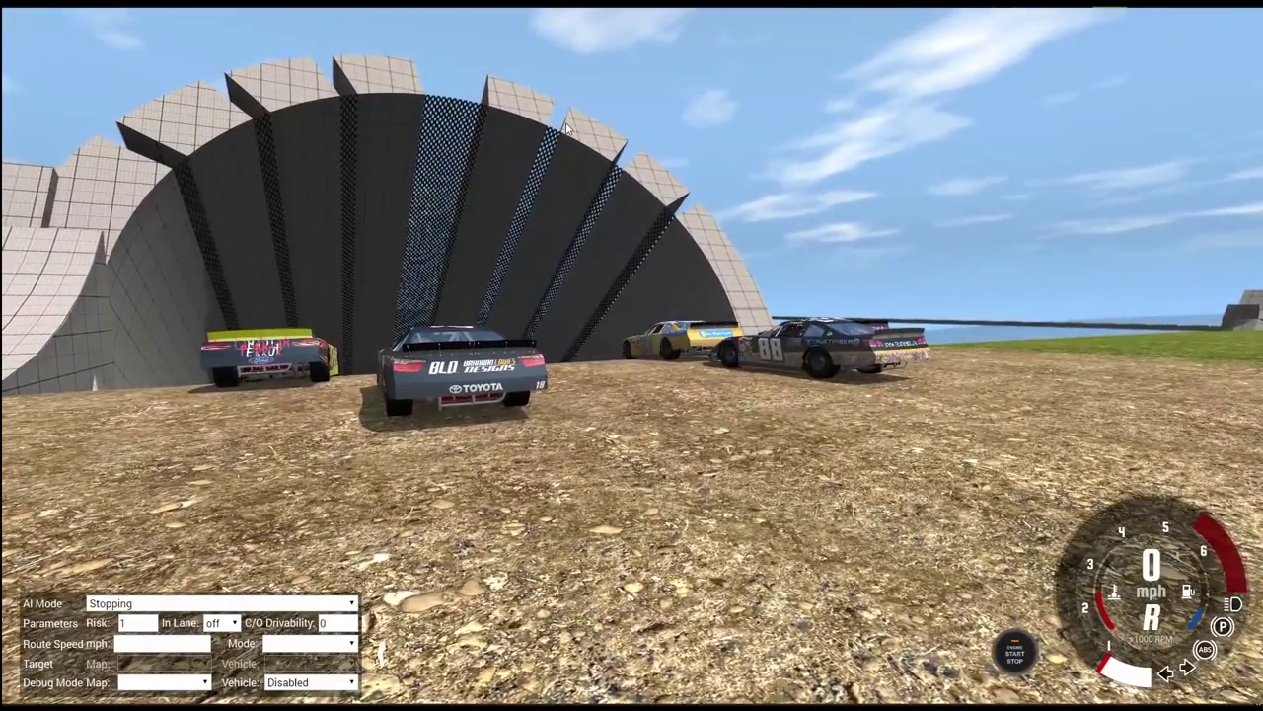
Step: Send the white car toward the loop at 16x slow motion, viewed from its side-rear
key(c)
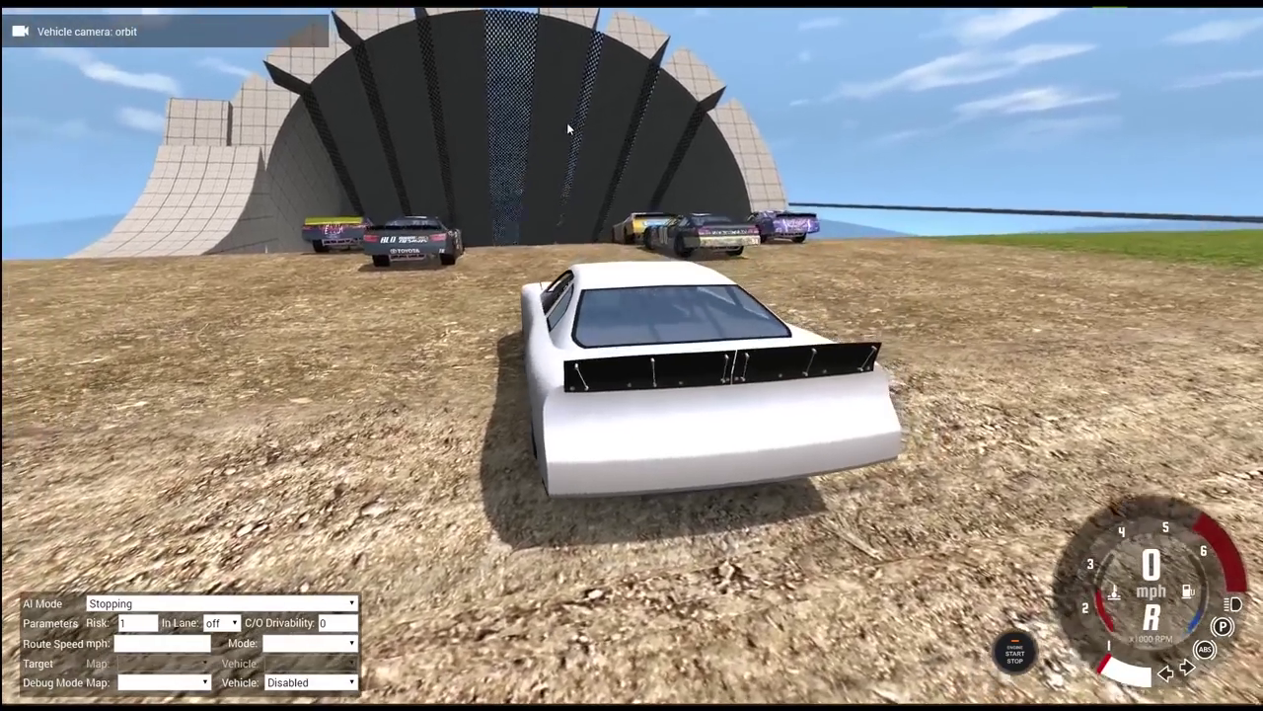
key(Up)
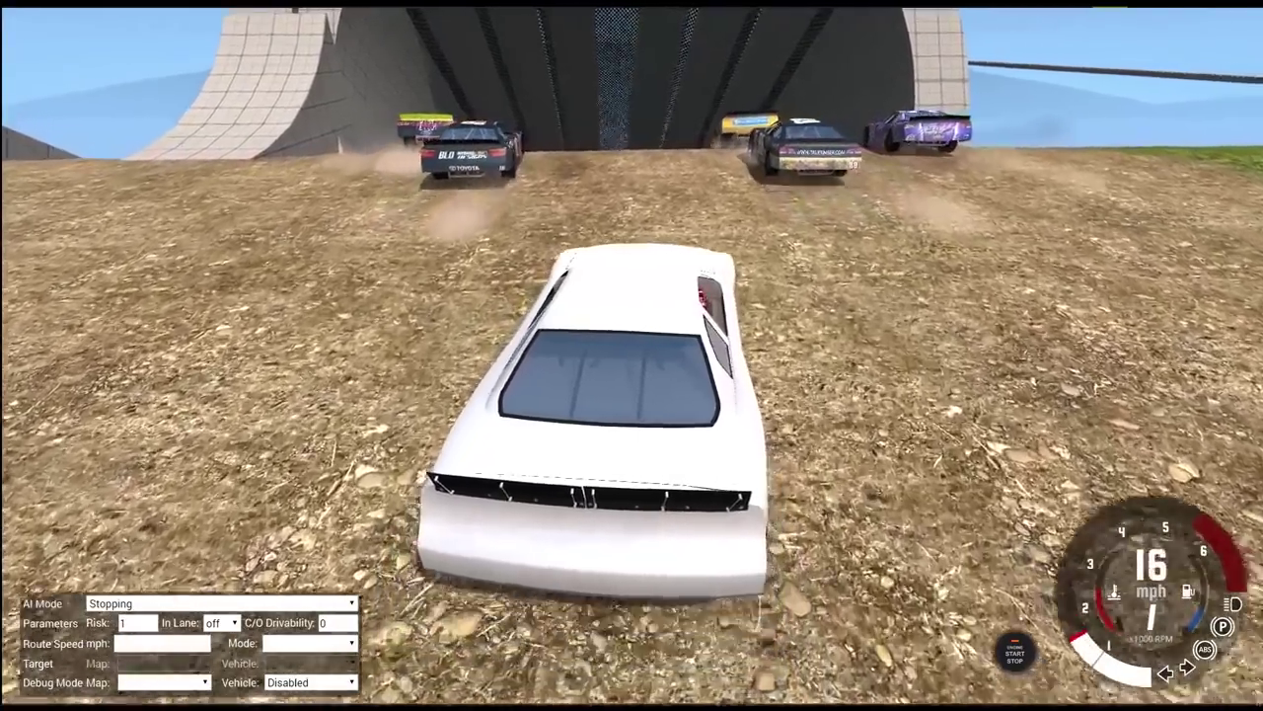
key(alt+Down)
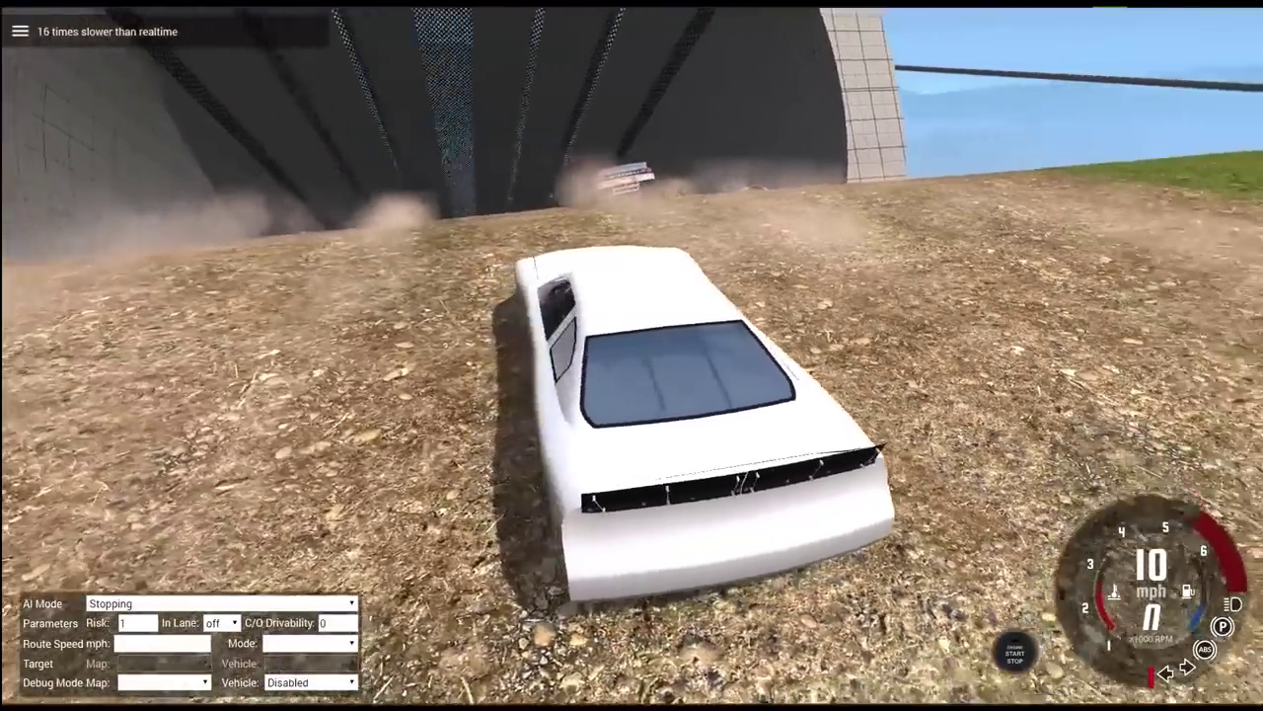
drag(631, 355, 394, 355)
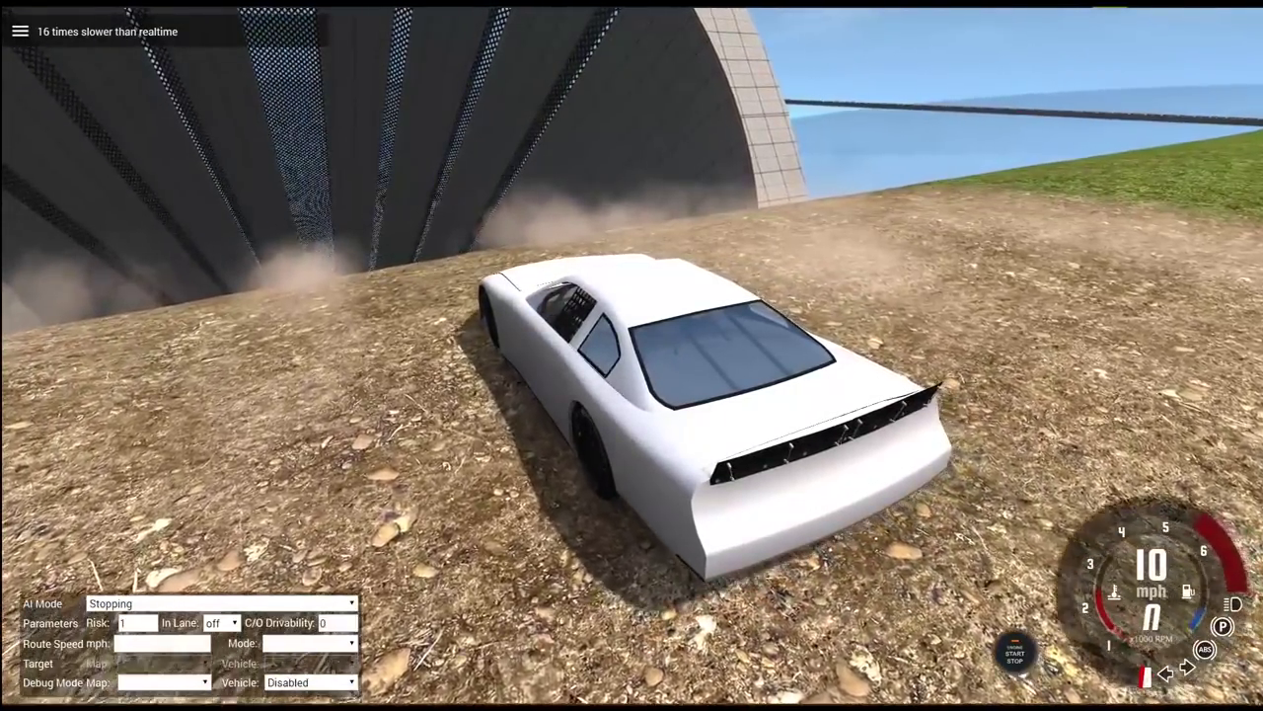
Step: Briefly resume real time, then slow the crash and free-fly toward the other cars
key(alt+Up)
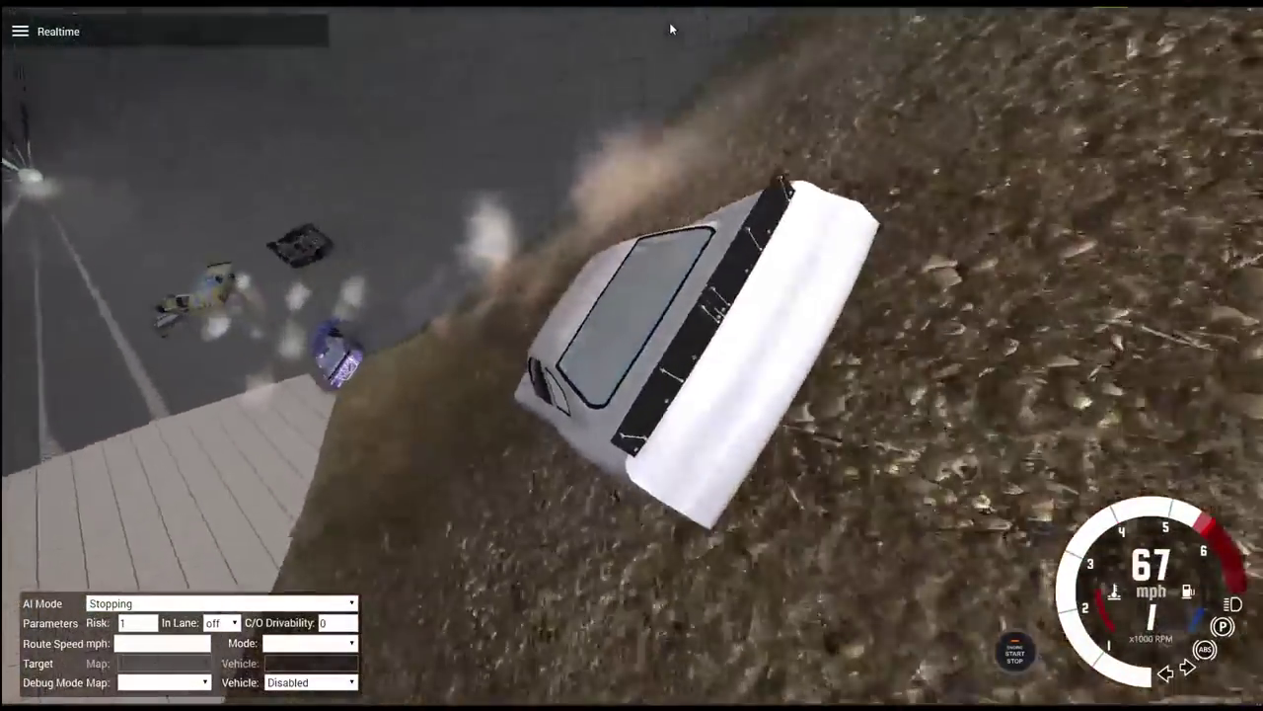
key(alt+Down)
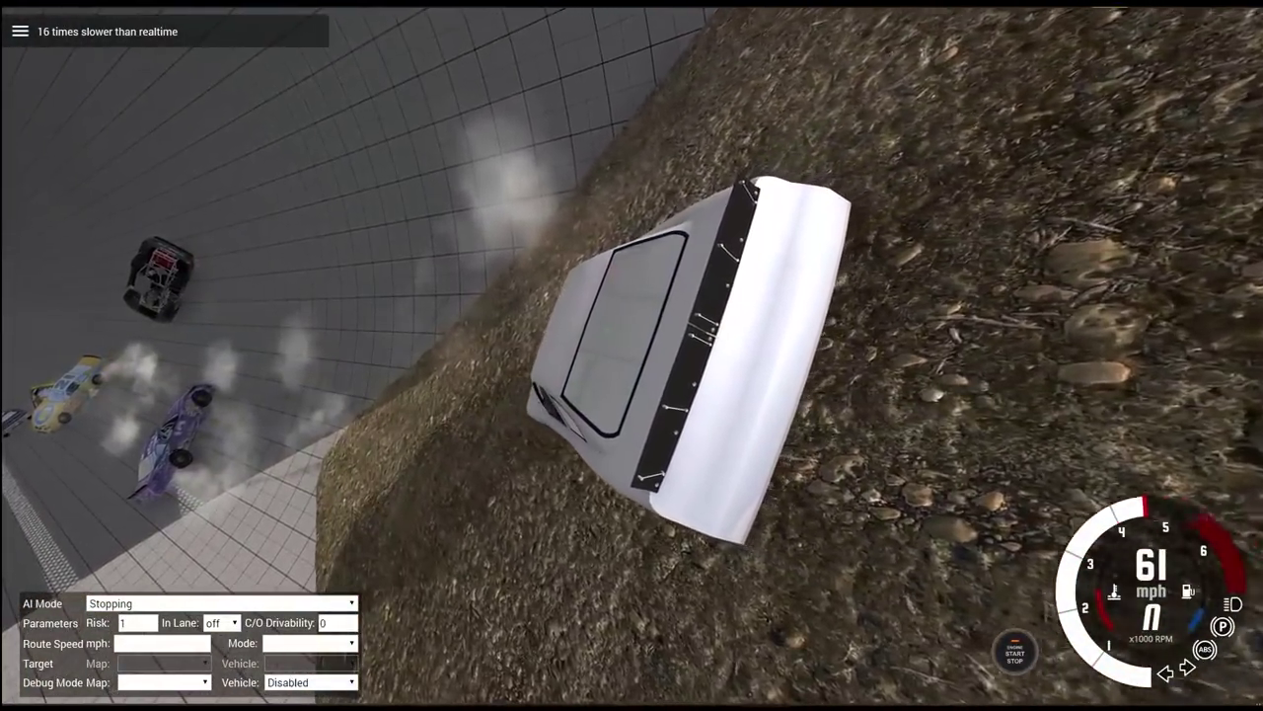
key(shift+c)
key(w)
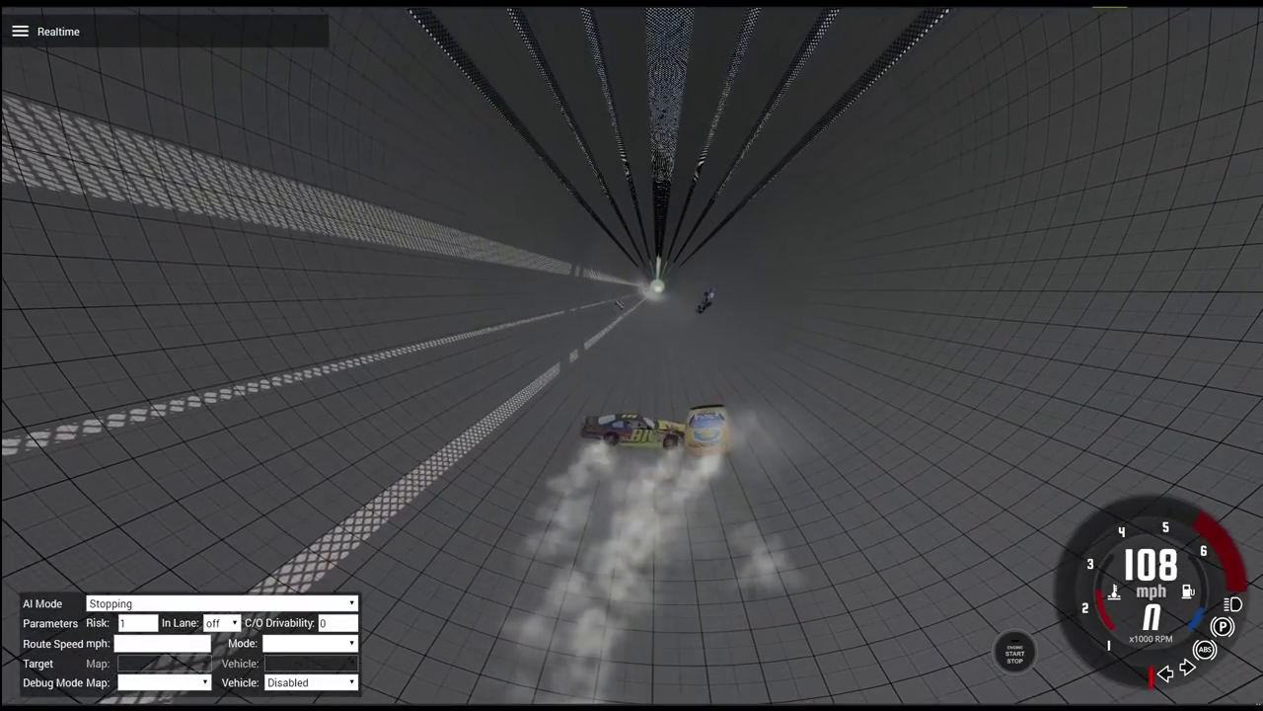
Step: Switch to slow motion to follow the blue car tumbling beside the wall
key(alt+Down)
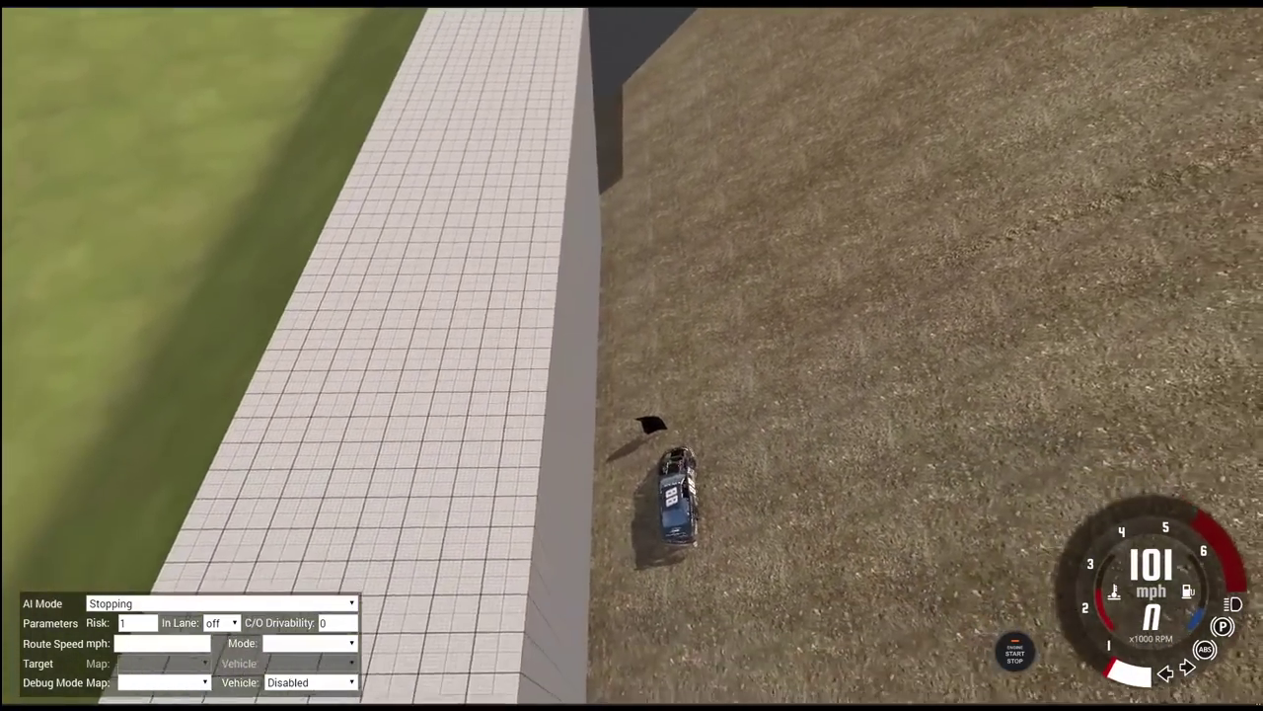
Step: Jump to a distant ground-level view of the car
key(c)
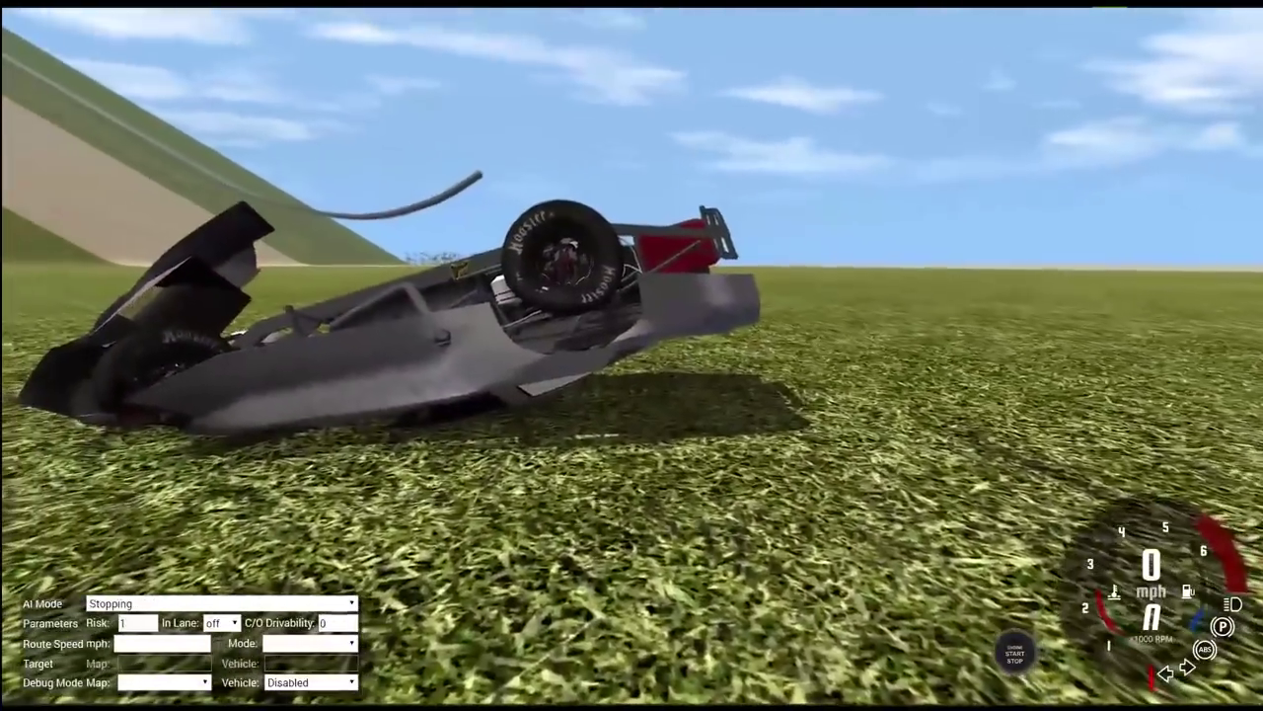
Step: Orbit around the flipped car, then return the view behind the white car
key(c)
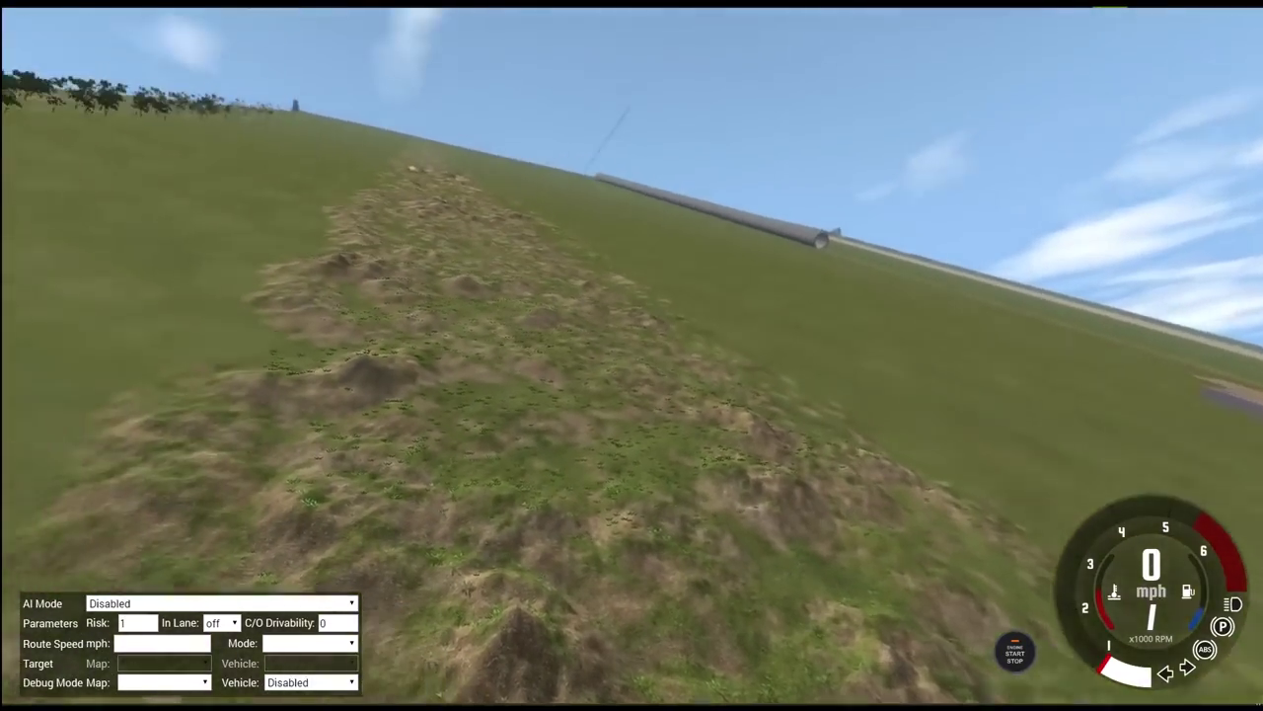
key(shift+c)
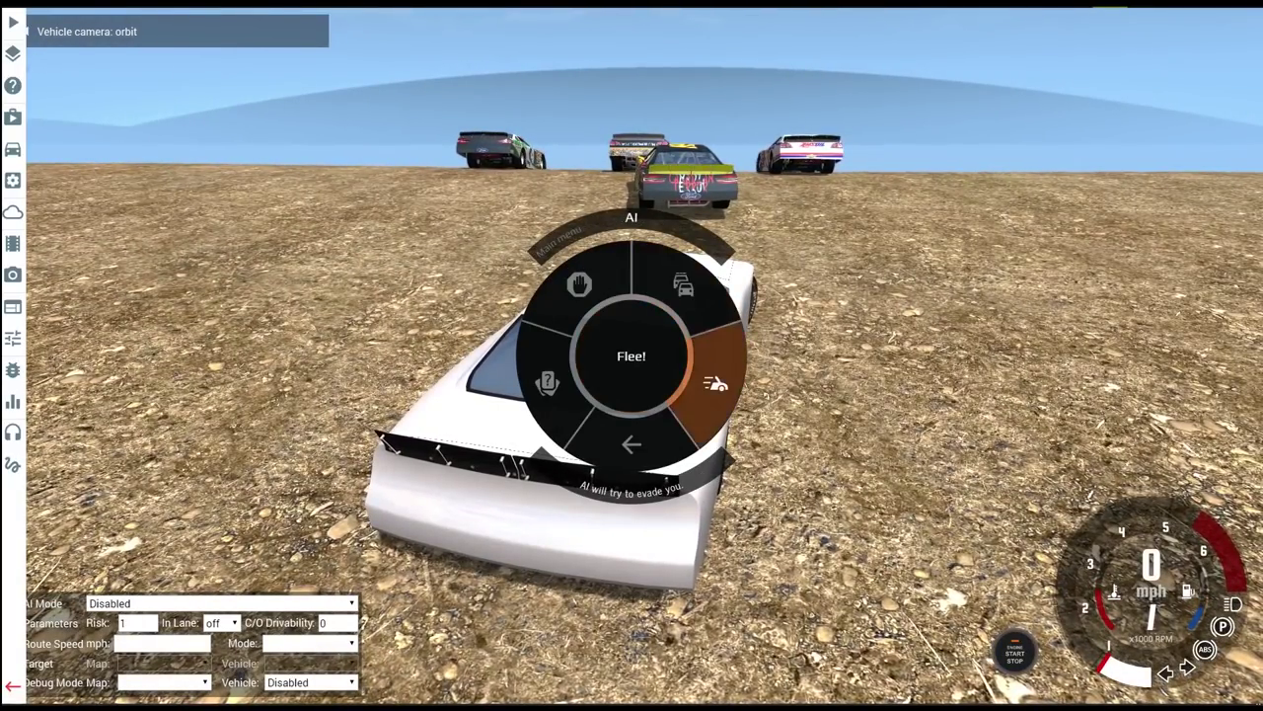
Step: Drive the white car across the field and drop into slow motion
key(Up)
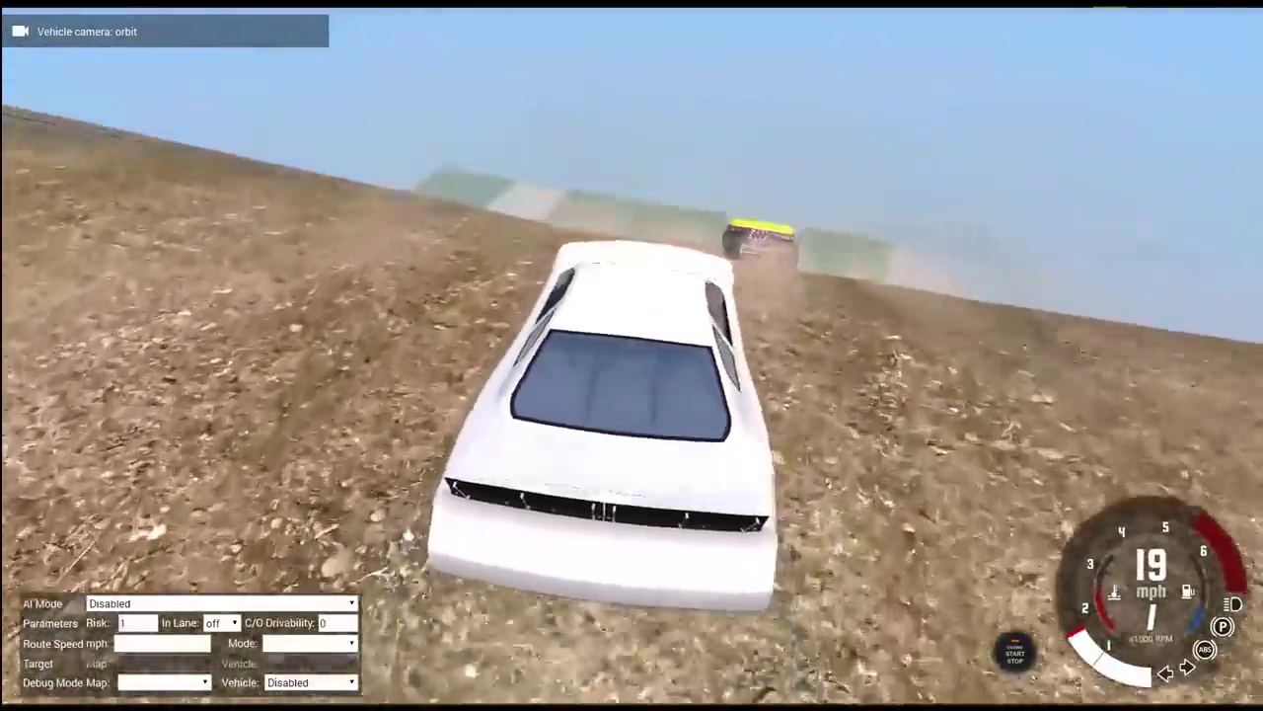
drag(747, 253, 593, 148)
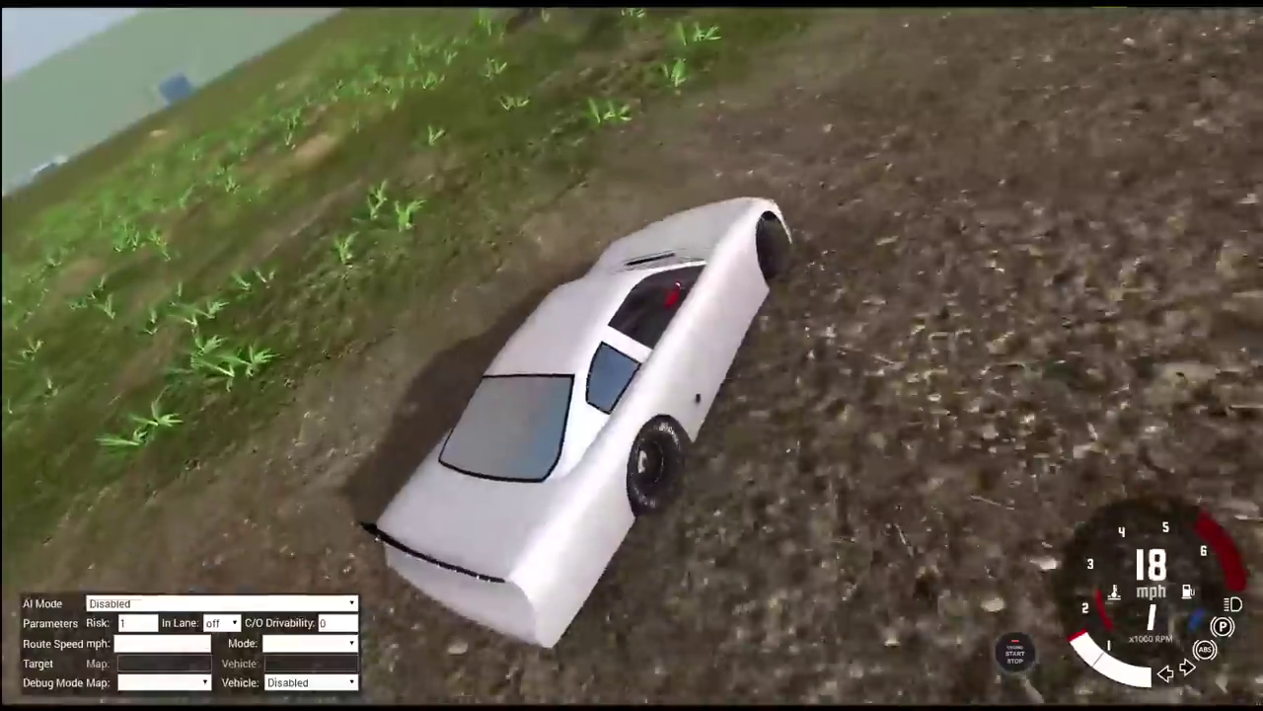
key(alt+Down)
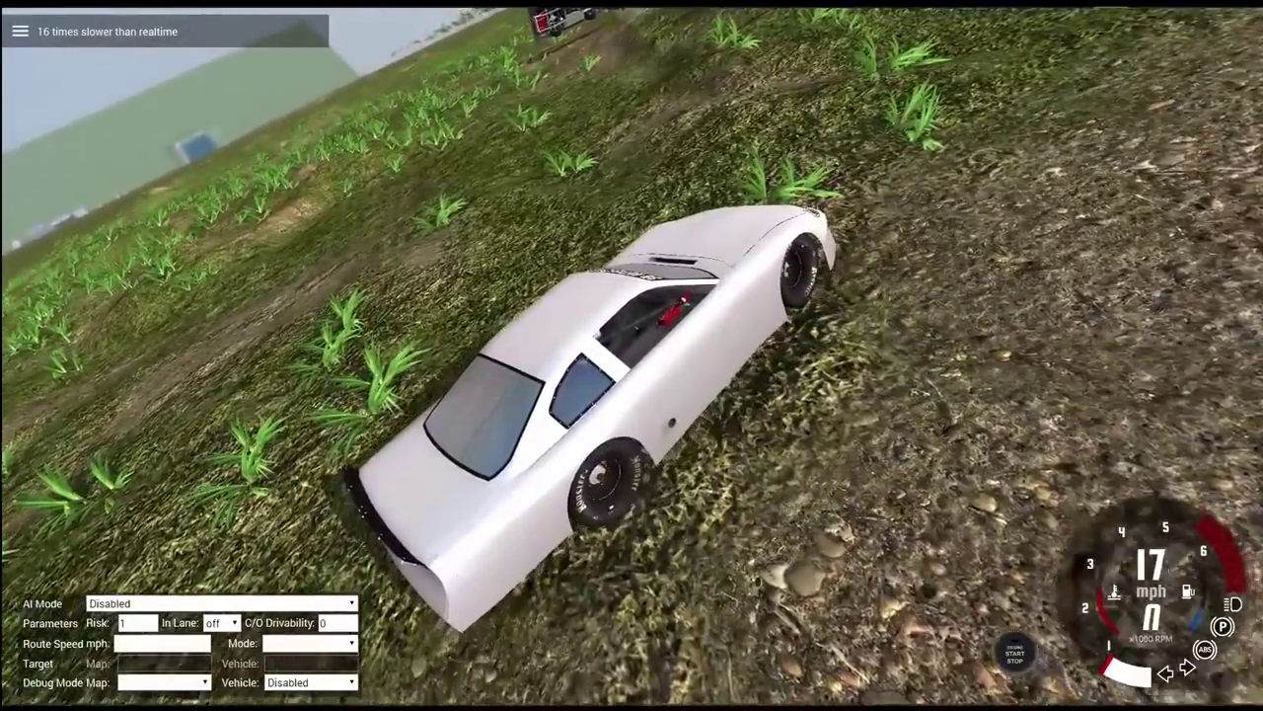
Step: Fly the free camera away at normal speed and tilt down toward the black car
key(shift+c)
key(w)
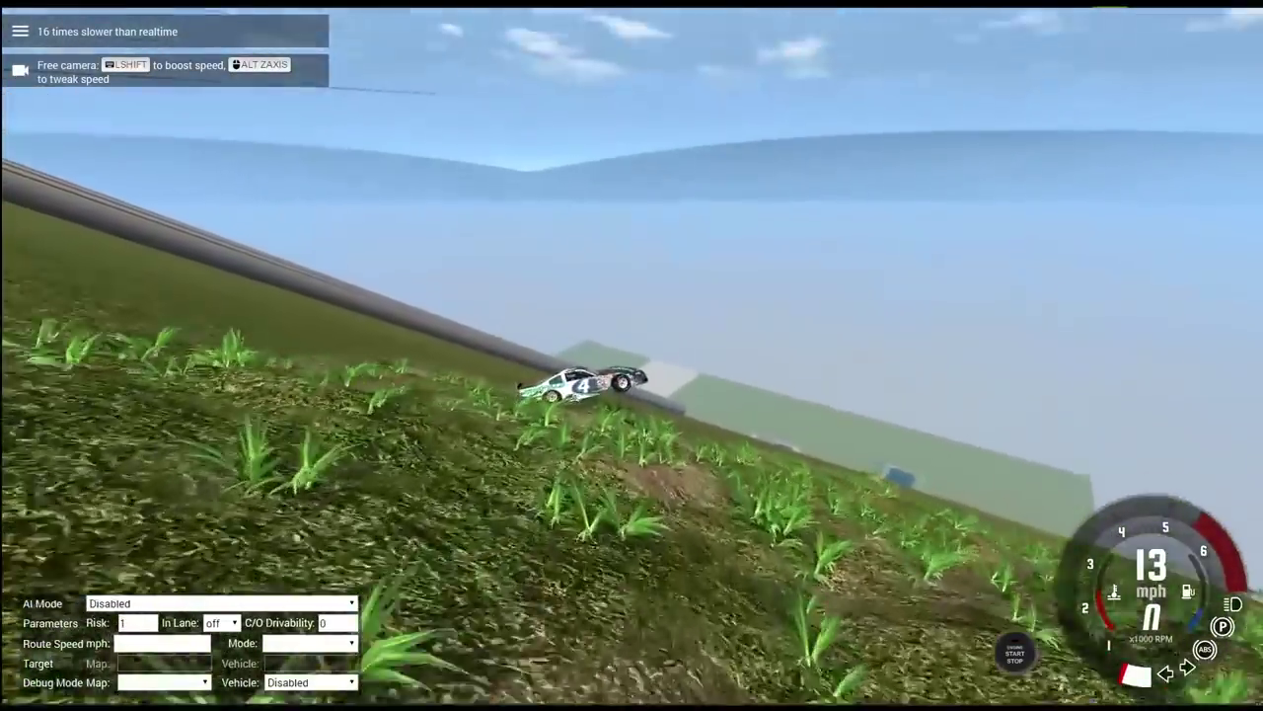
key(alt+Up)
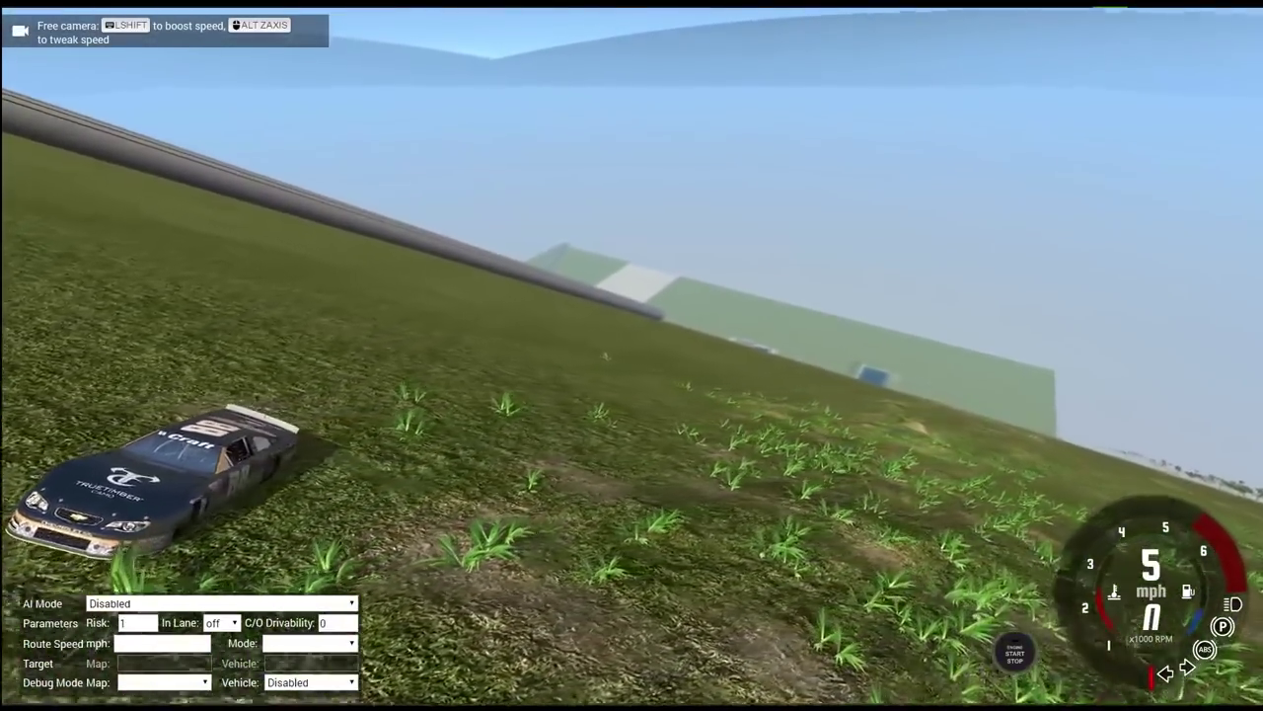
drag(632, 296, 631, 444)
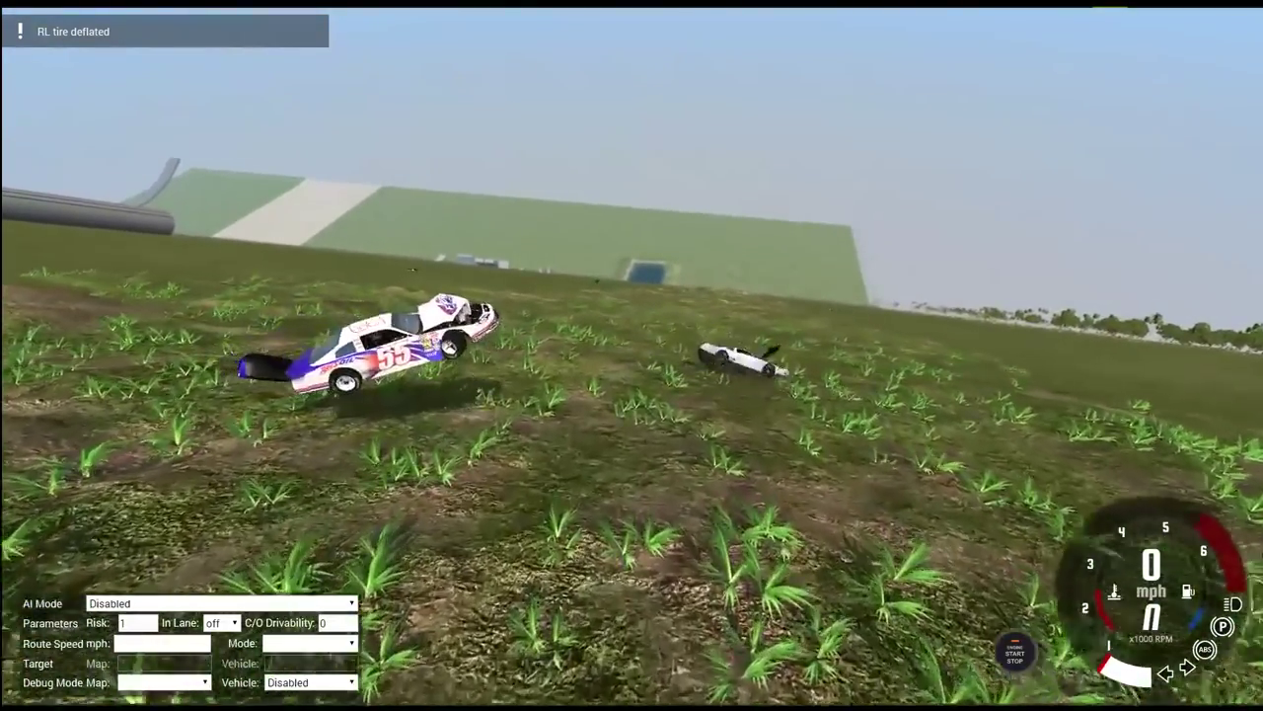
Step: Drop to 8x slow motion as the No. 55 car tumbles down the slope
key(alt+Down)
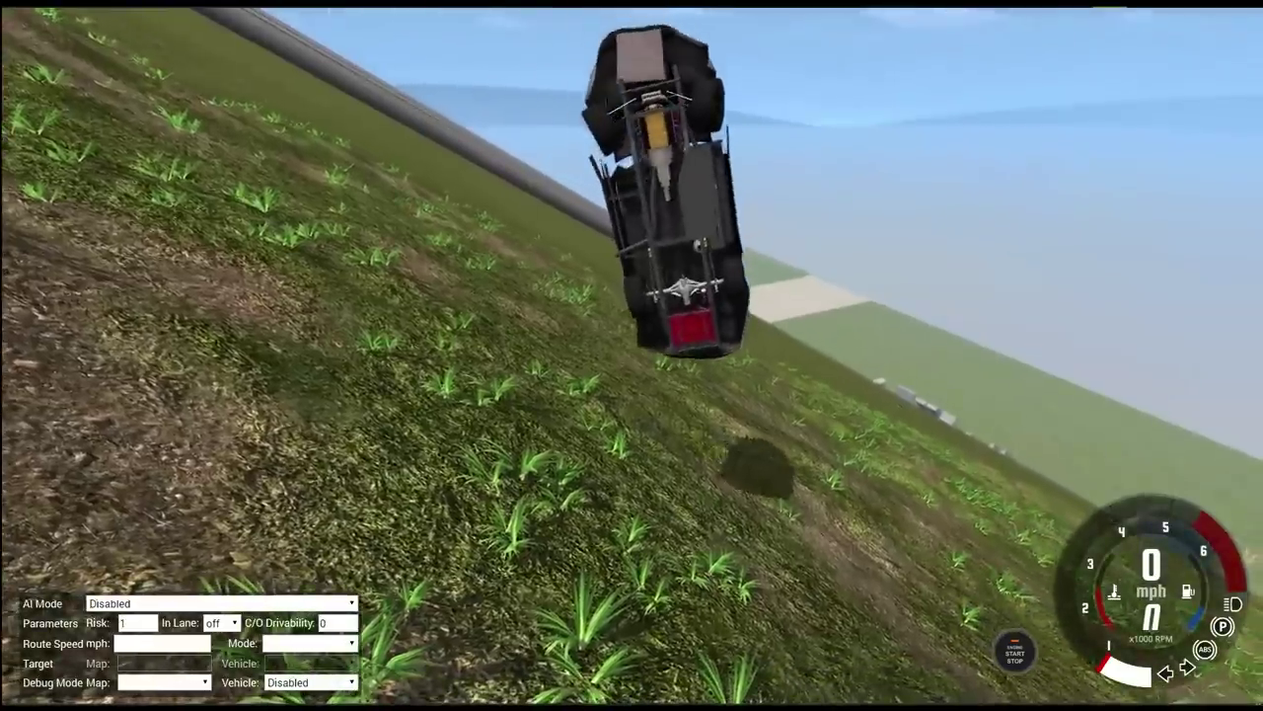
Step: Switch to the orbit camera circling the tumbling No. 55 stock car
key(c)
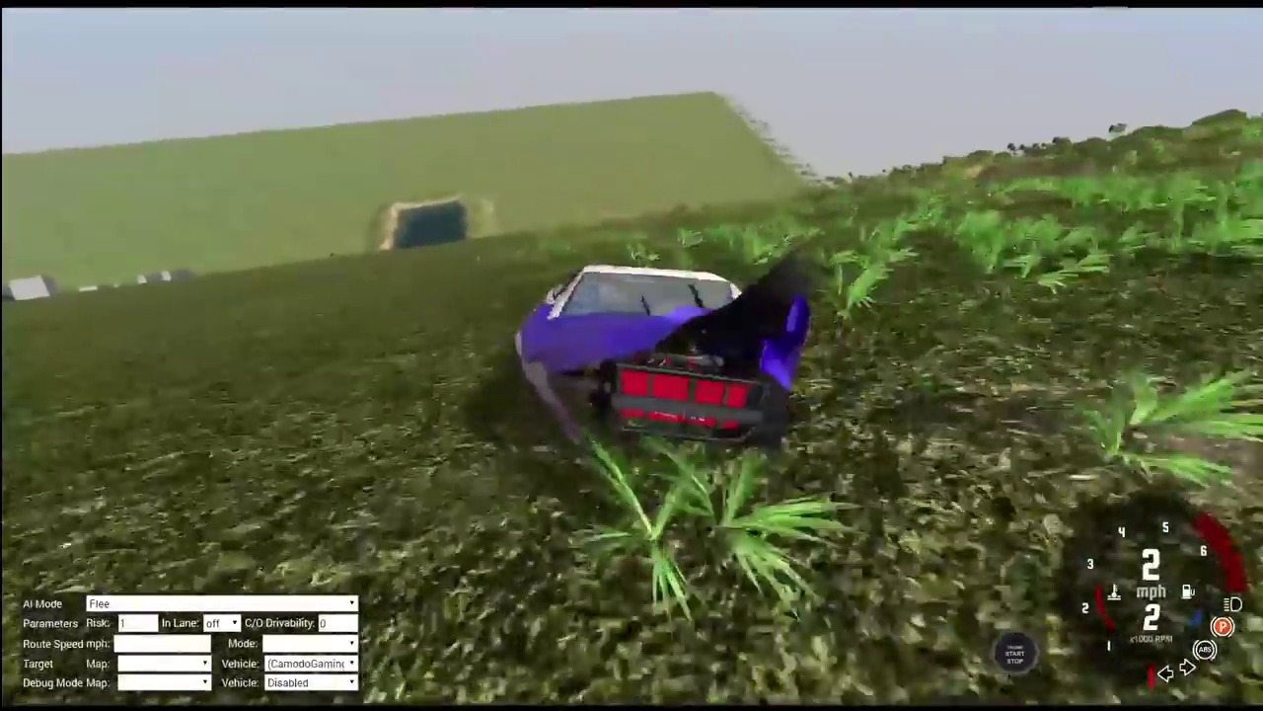
Step: Slow the simulation and fly the free camera around the overturned No. 55 and No. 4 cars
key(alt+Down)
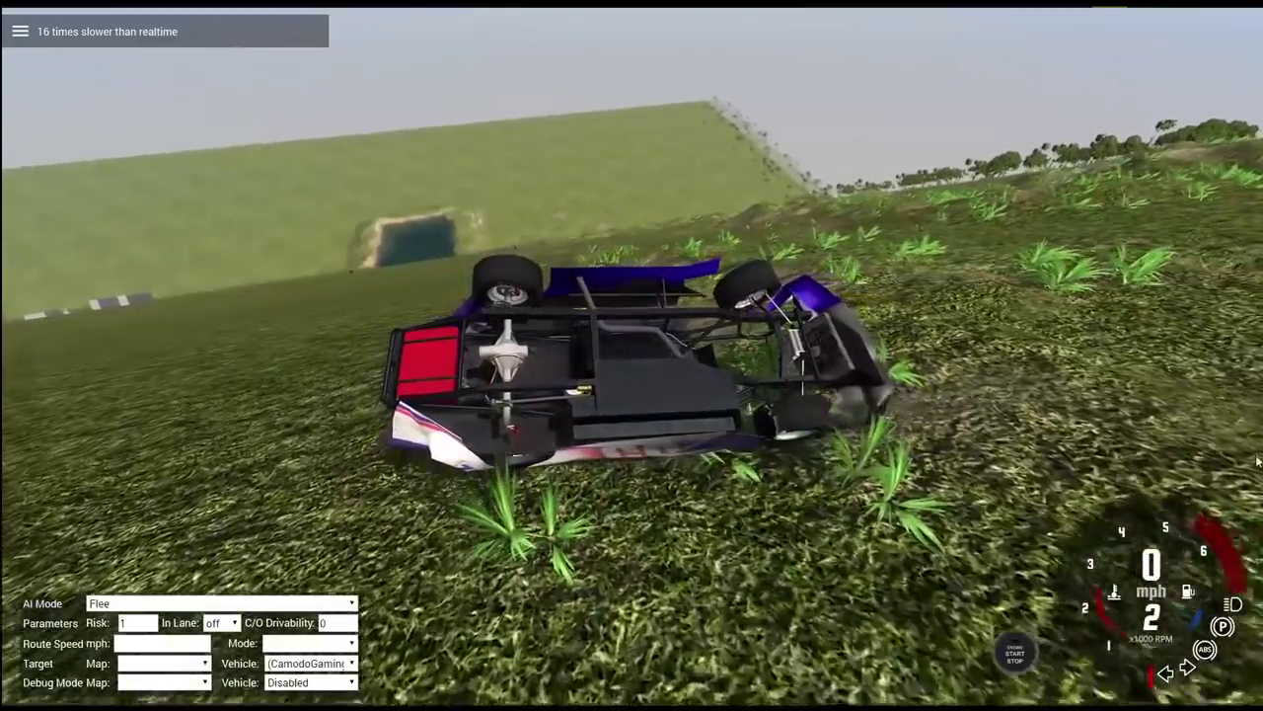
key(shift+c)
key(w)
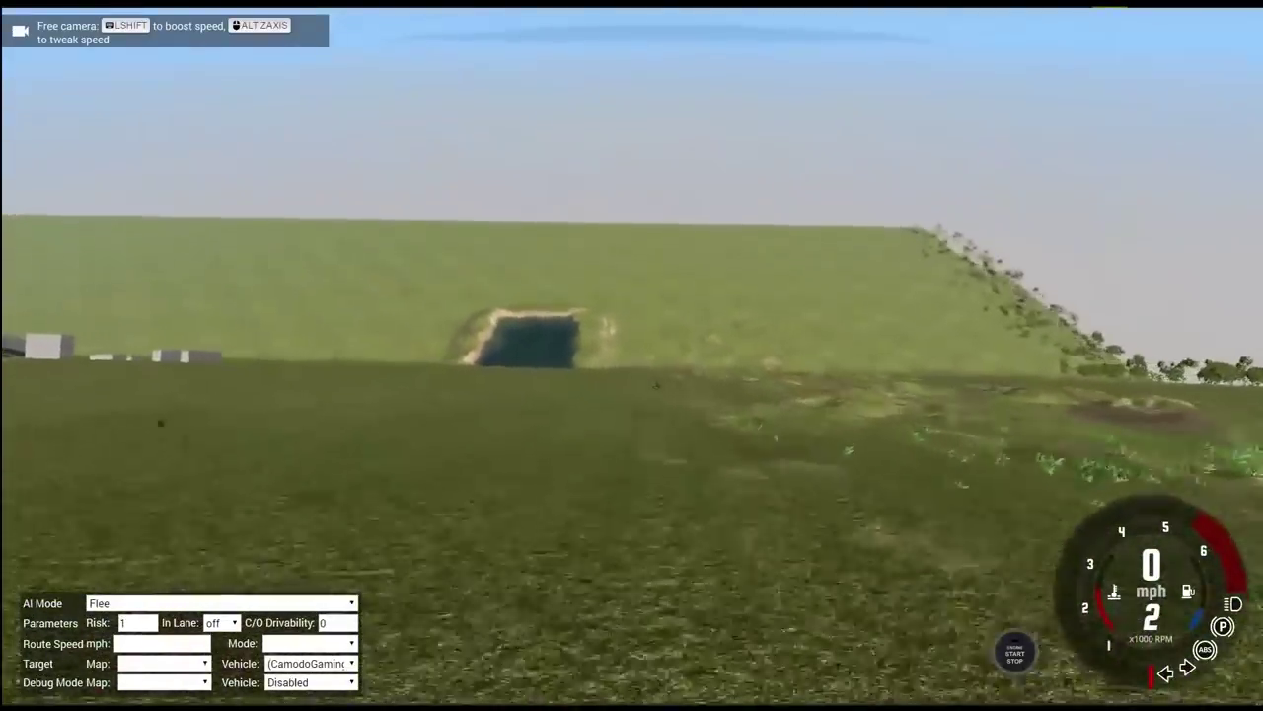
key(w)
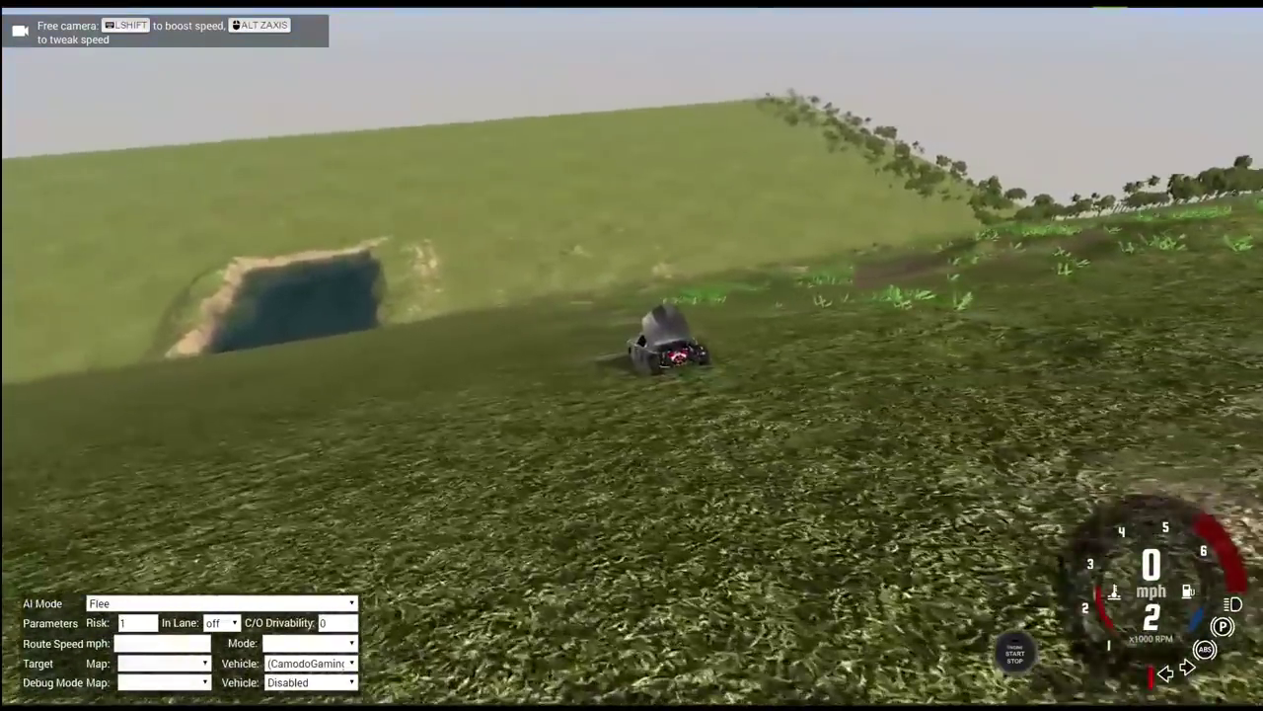
key(w)
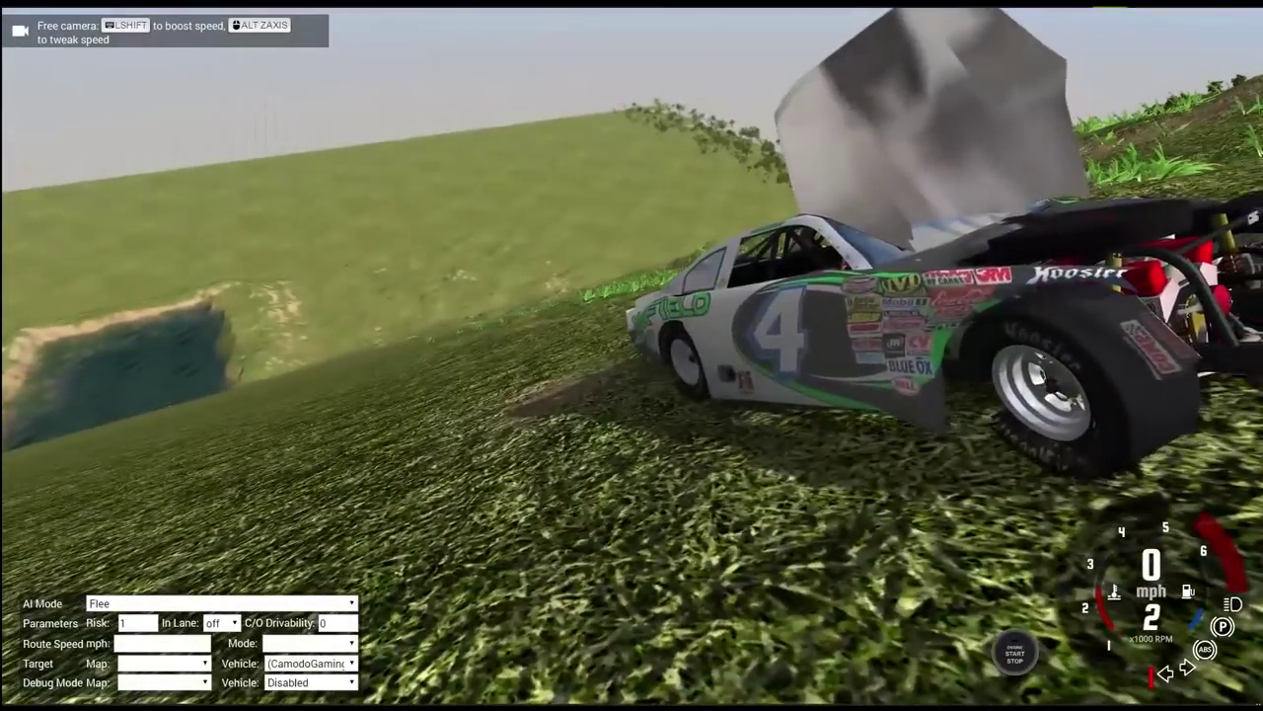
key(s)
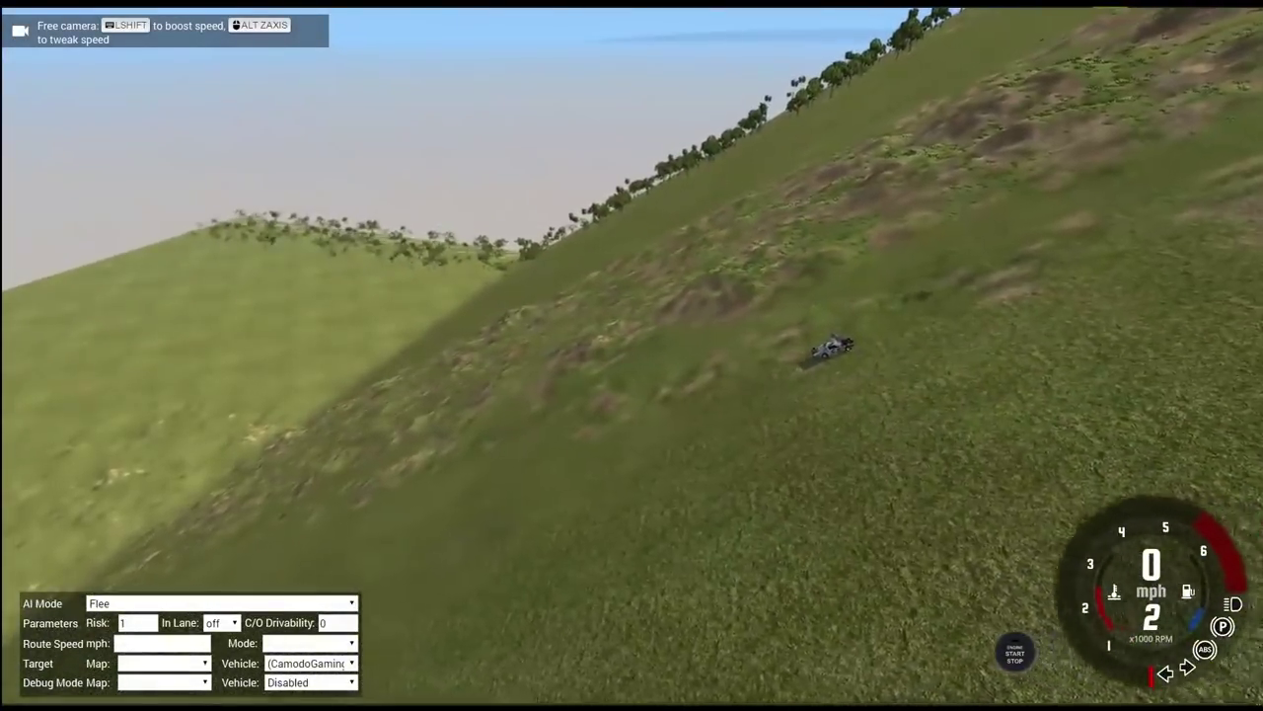
drag(632, 356, 494, 356)
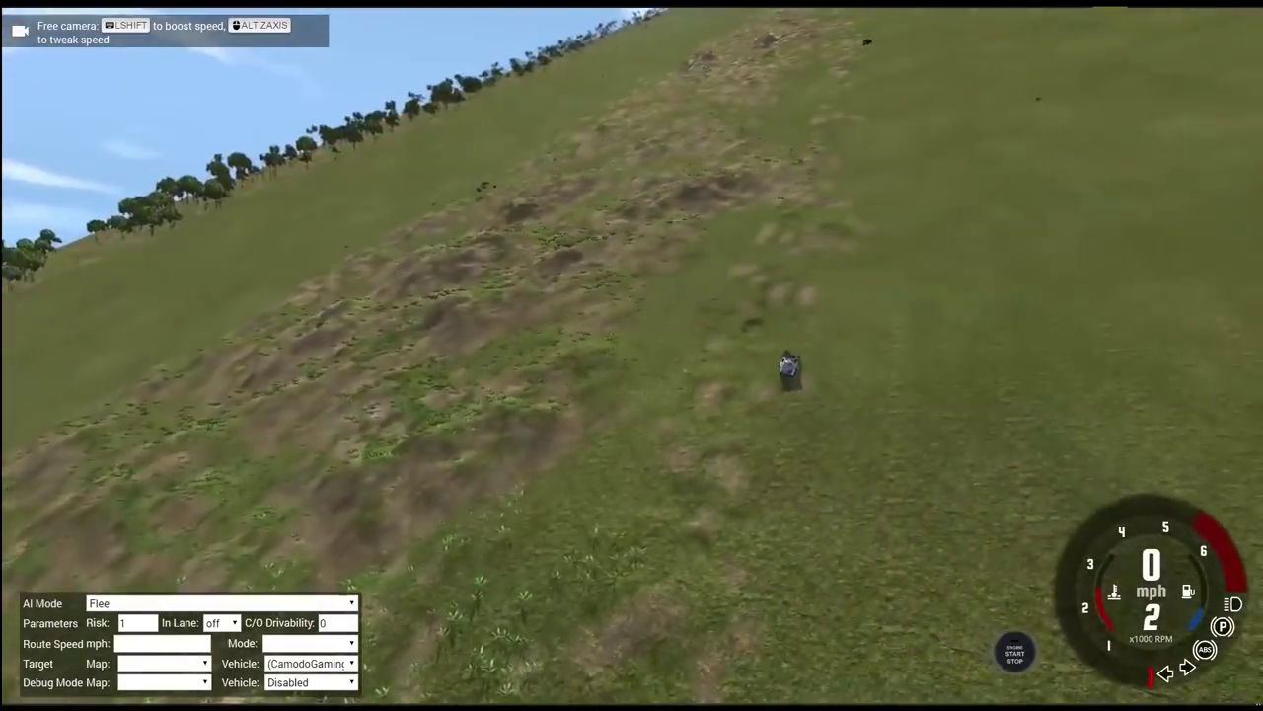
key(shift+c)
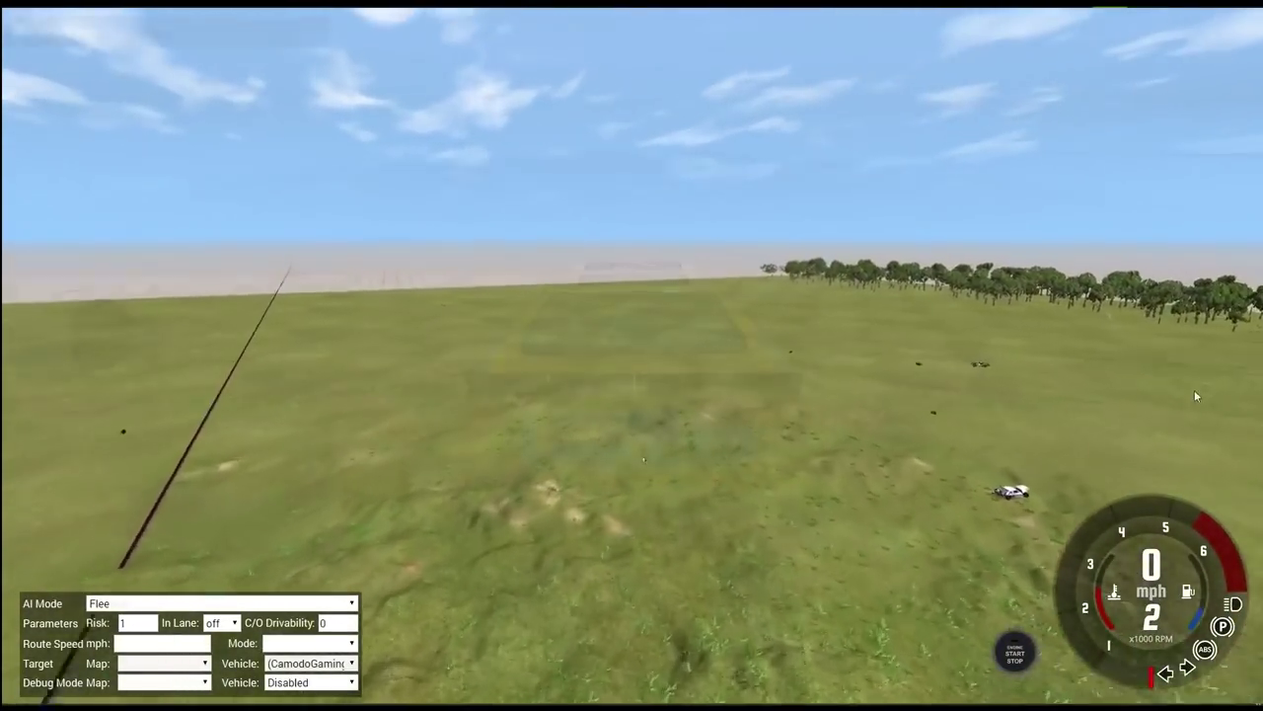
Step: Switch to the stock car at the loop base and let it crash into the bus
key(Tab)
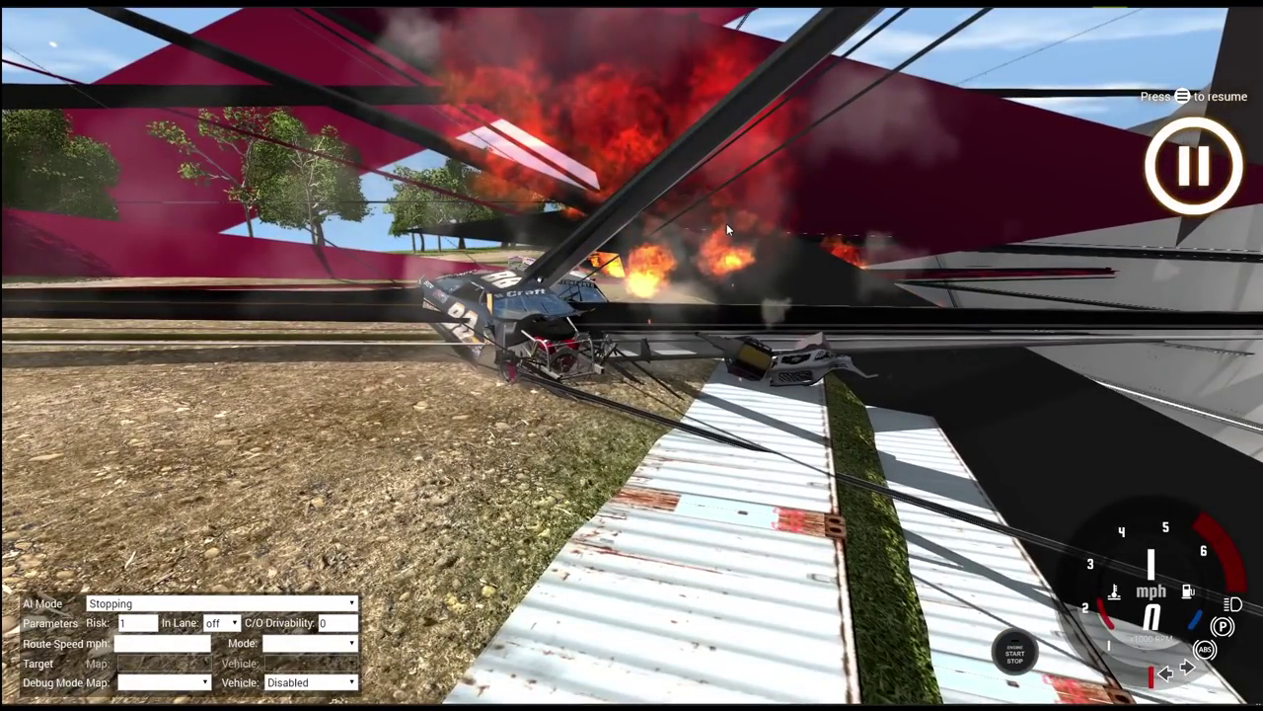
Step: Resume the simulation and remove the wrecked vehicle through the vehicle management menu
key(j)
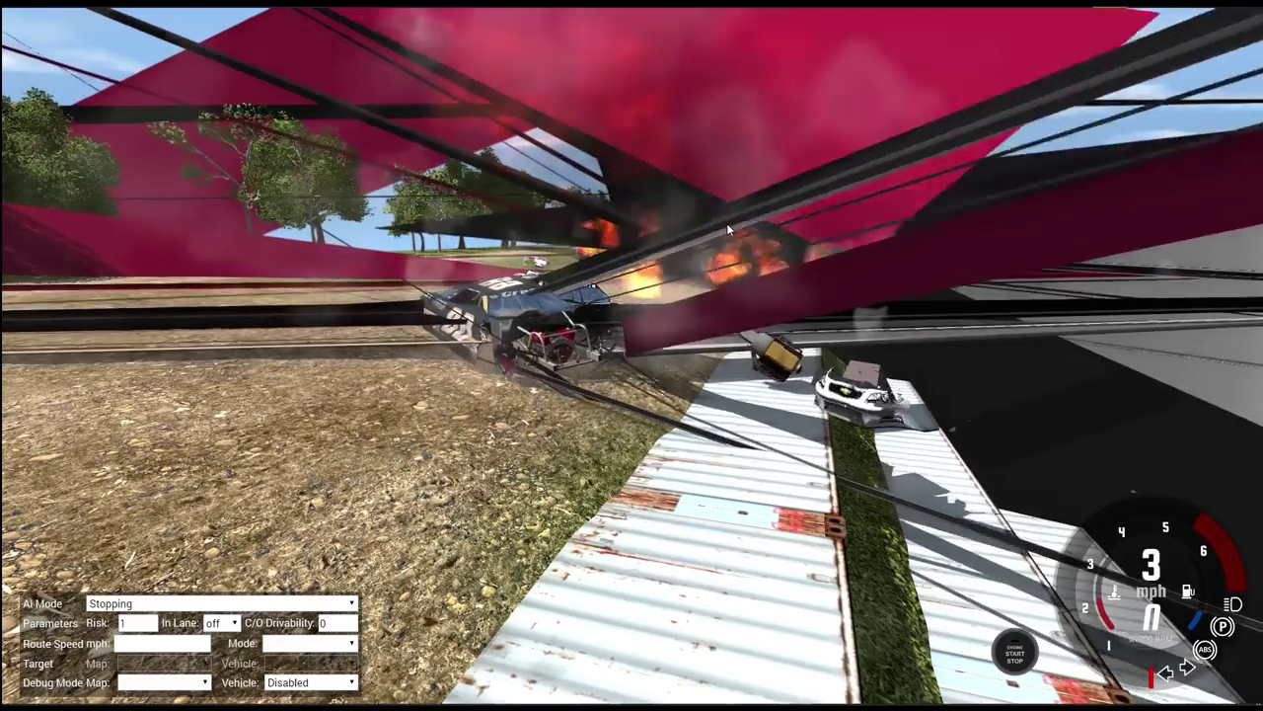
key(Escape)
click(590, 274)
click(578, 403)
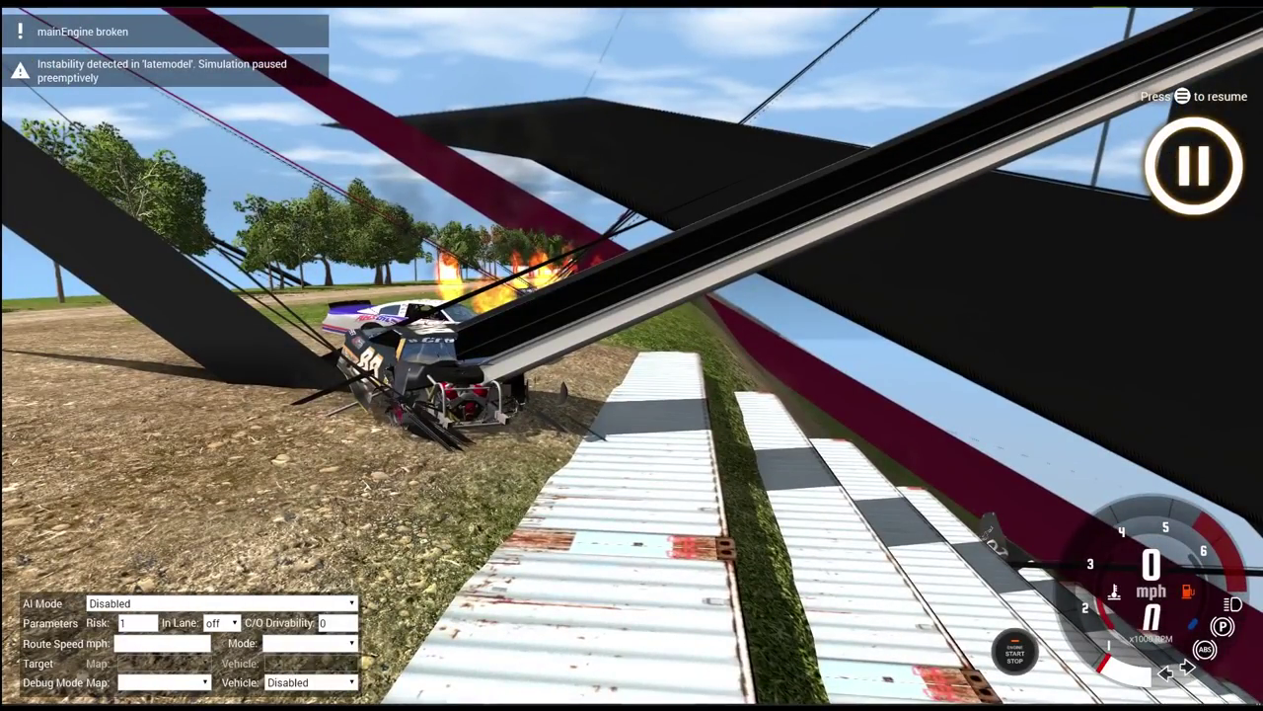
Step: Orbit the camera around the No. 55 car, then move focus to the No. 88 car
key(c)
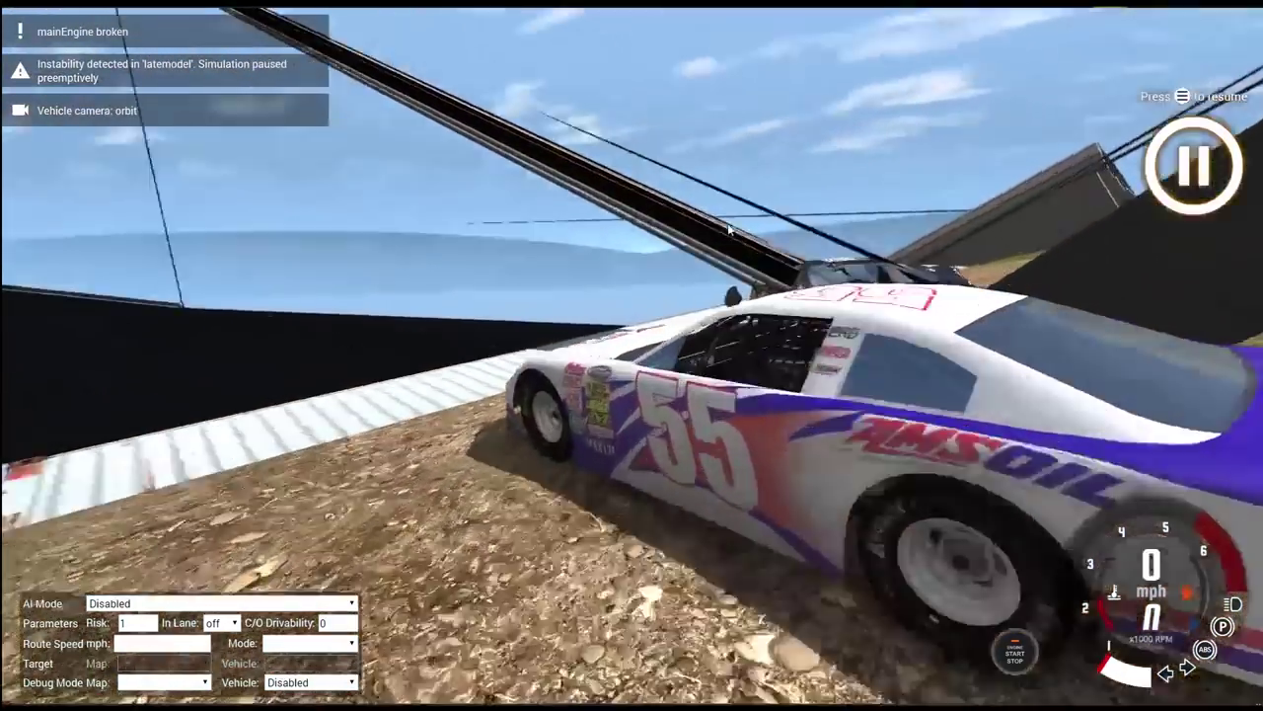
key(c)
key(c)
key(c)
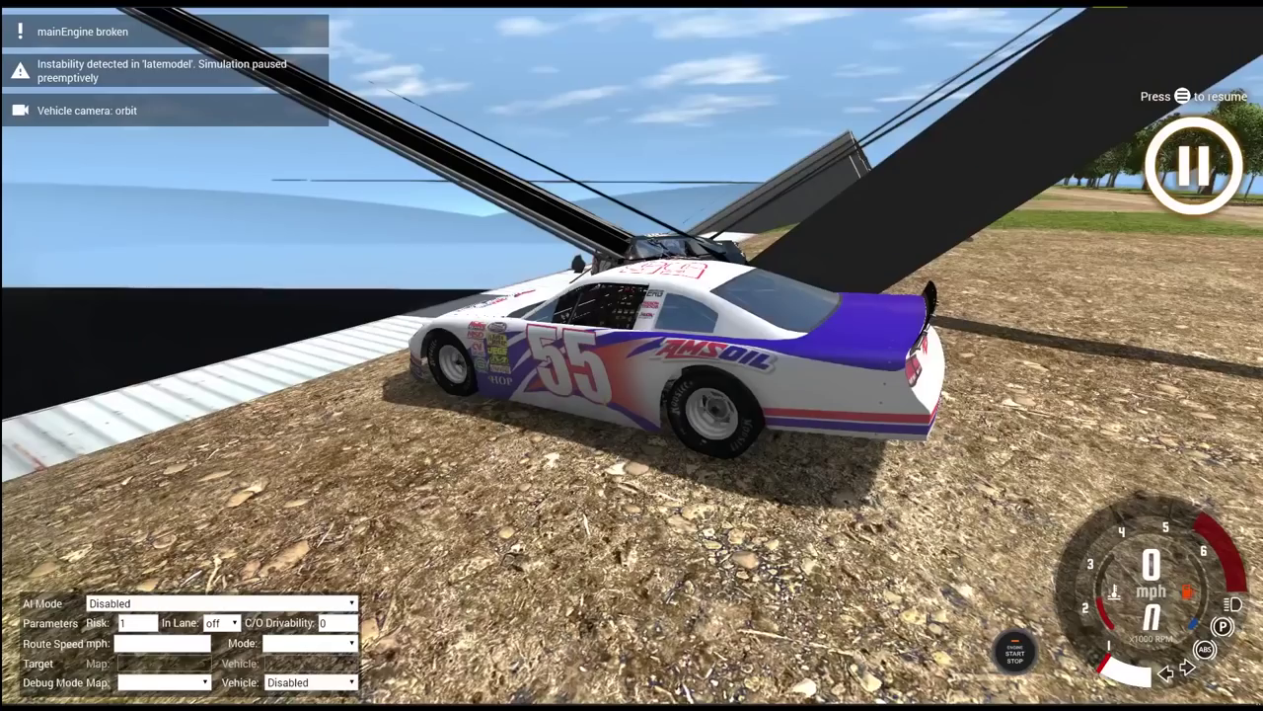
key(Tab)
key(Tab)
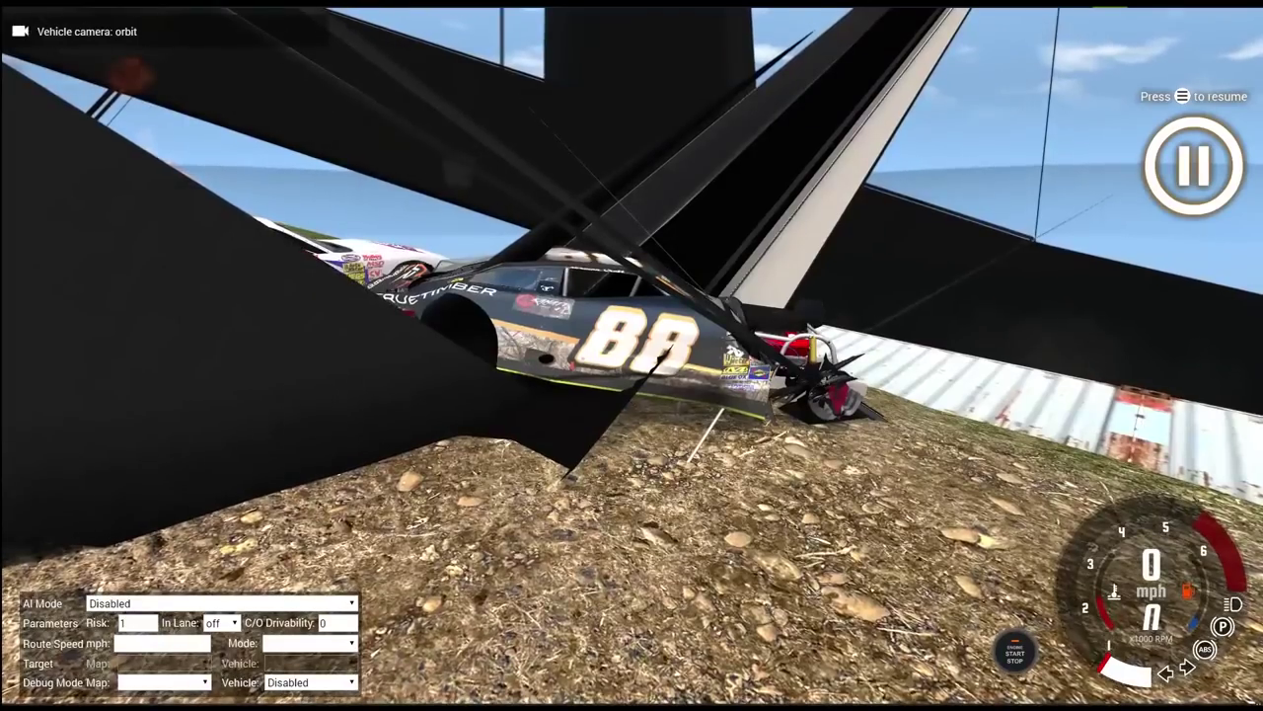
Step: Resume the simulation and reset the No. 88 and No. 18 cars to intact
drag(632, 355, 553, 355)
key(p)
key(r)
key(Tab)
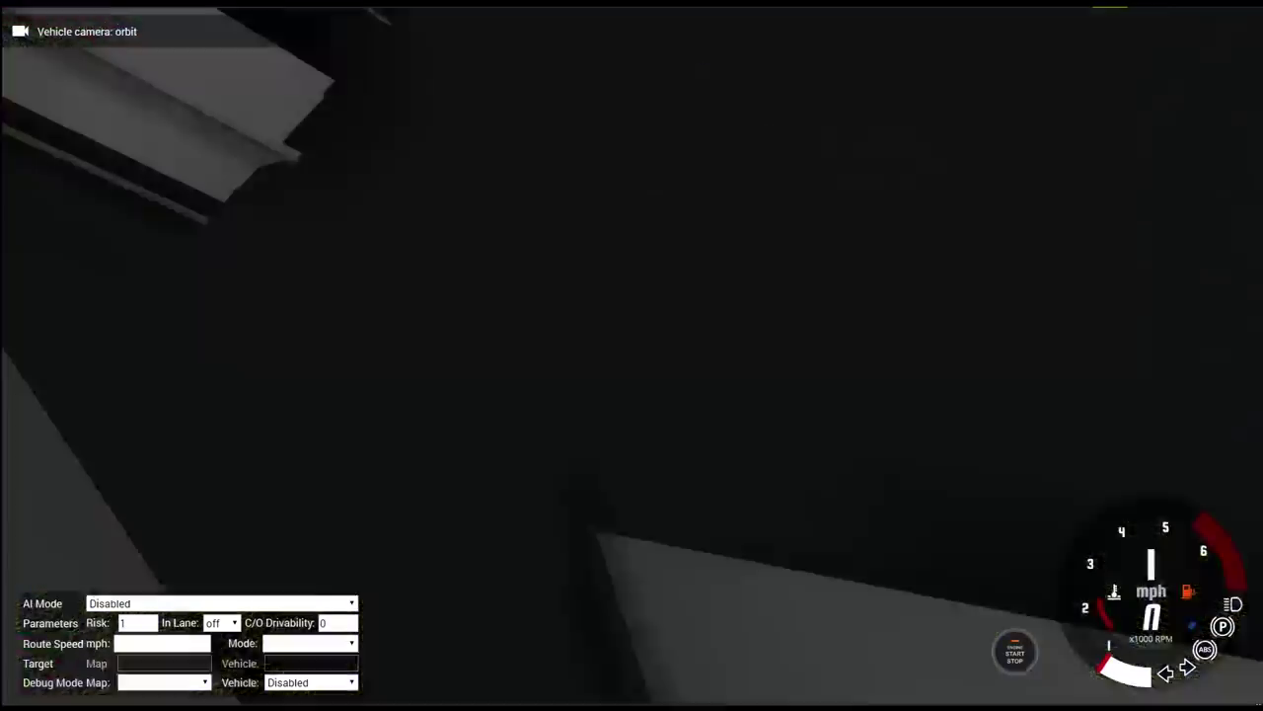
key(r)
drag(632, 355, 395, 247)
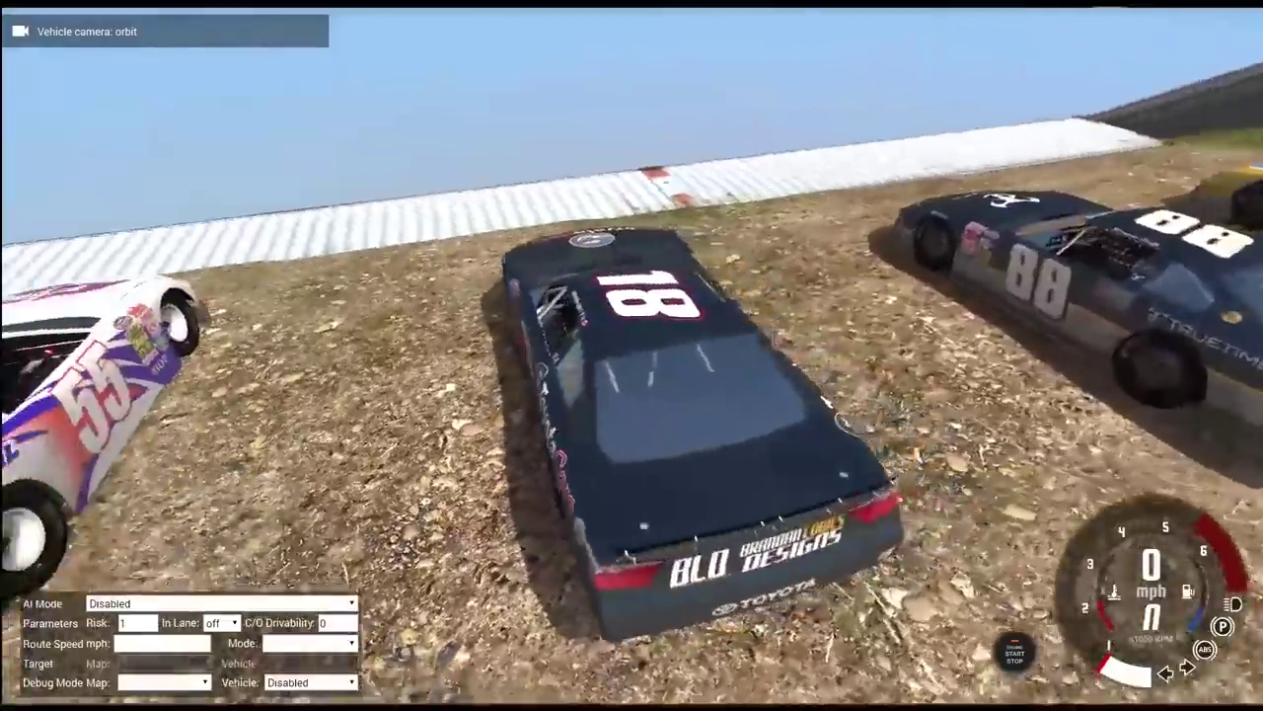
drag(632, 355, 395, 297)
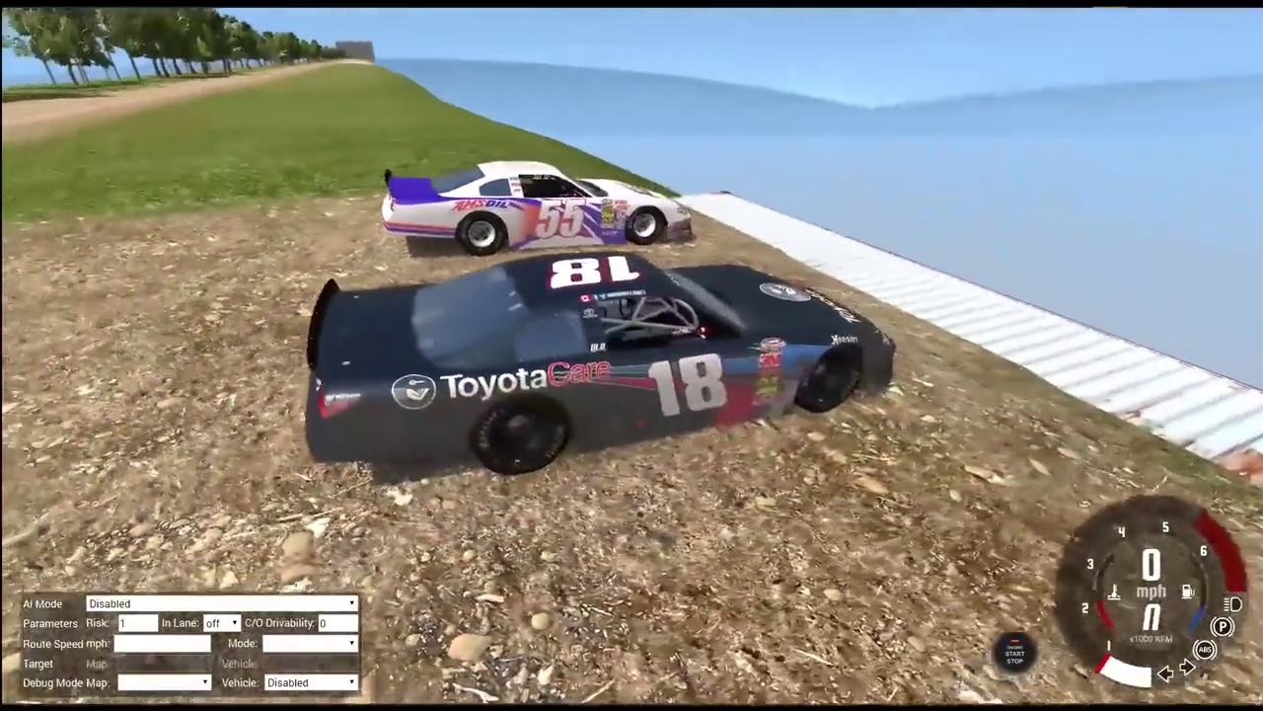
Step: Fly the free camera along the container staircase roofs and over the adjoining dirt mound
drag(632, 355, 395, 296)
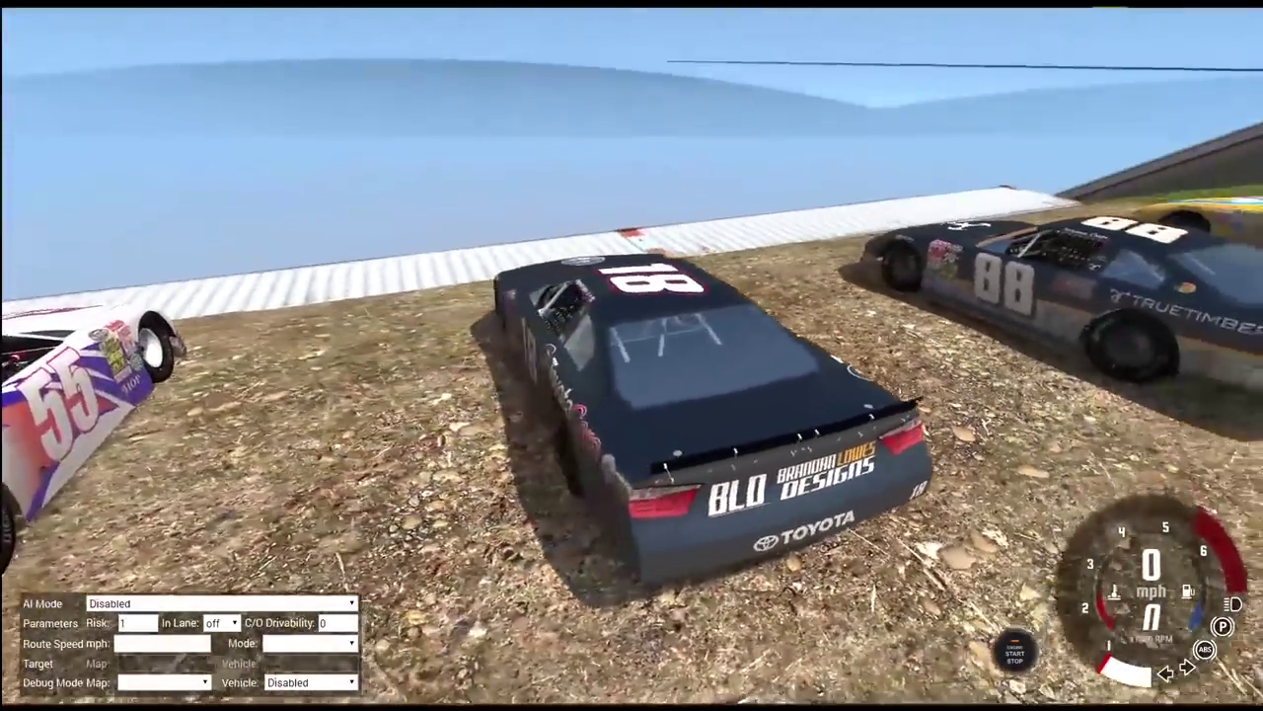
key(w)
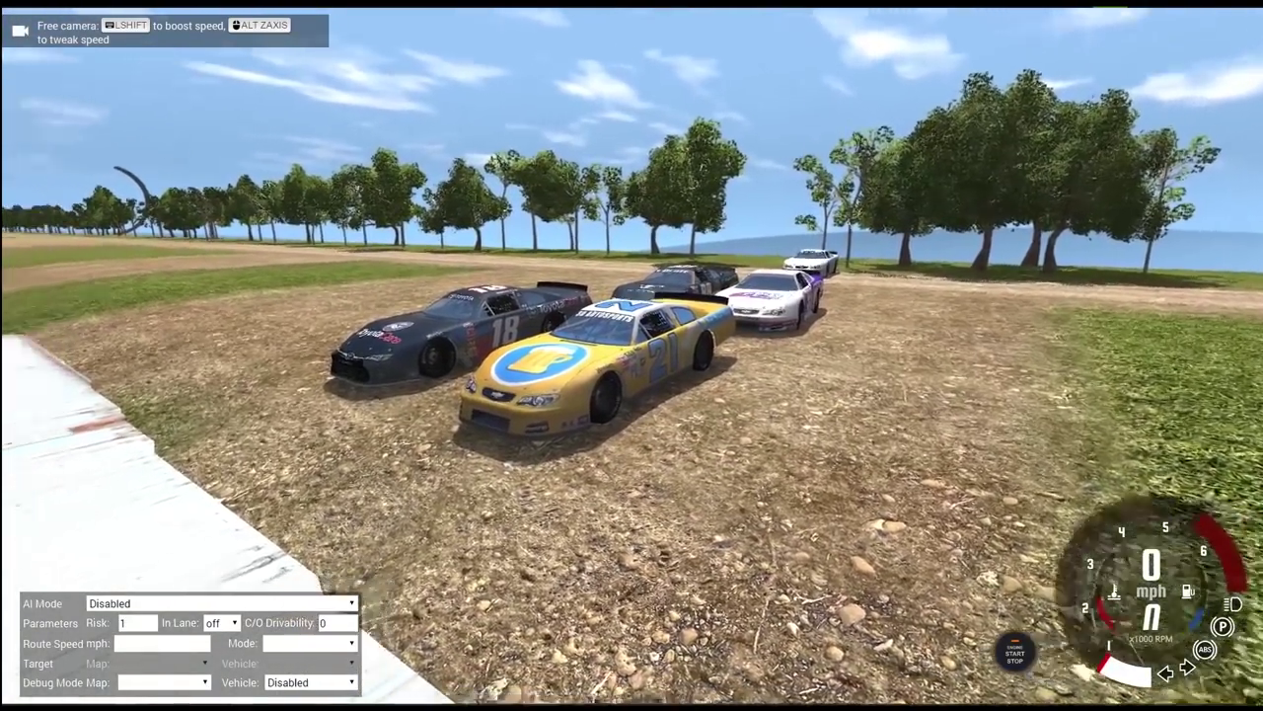
drag(632, 356, 296, 198)
drag(632, 494, 632, 197)
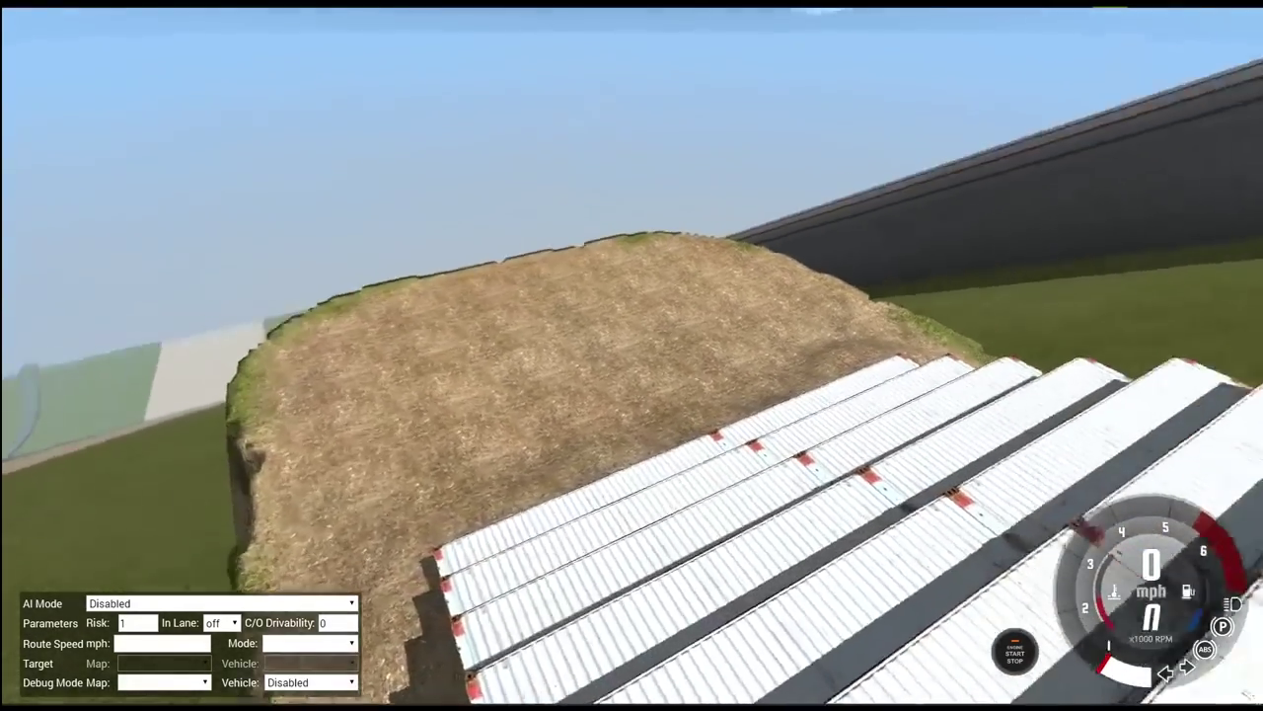
drag(632, 355, 297, 247)
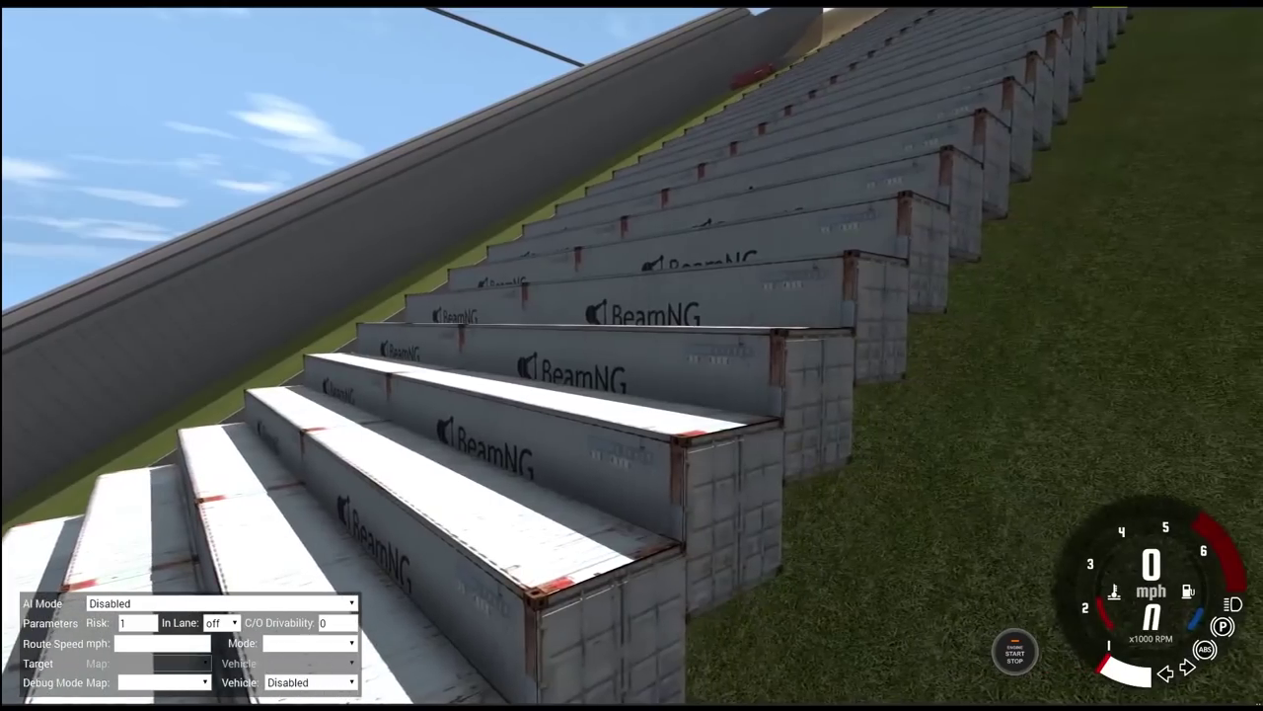
drag(395, 356, 789, 297)
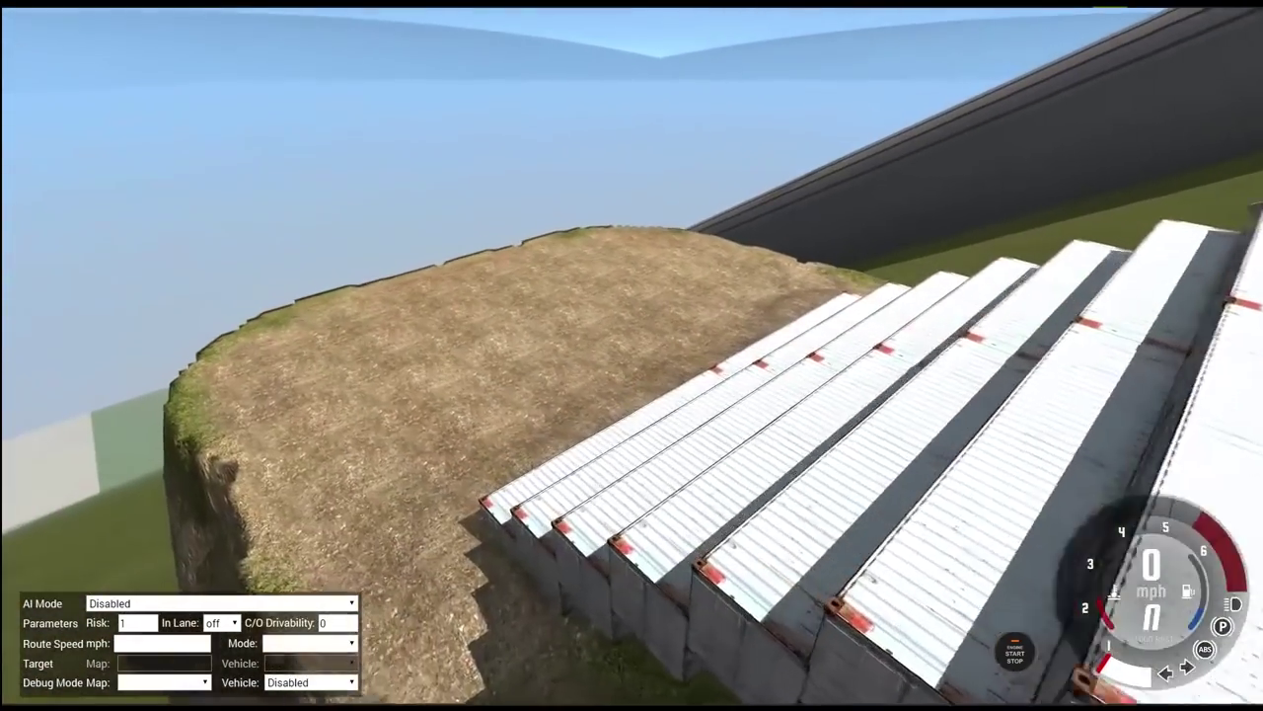
key(w)
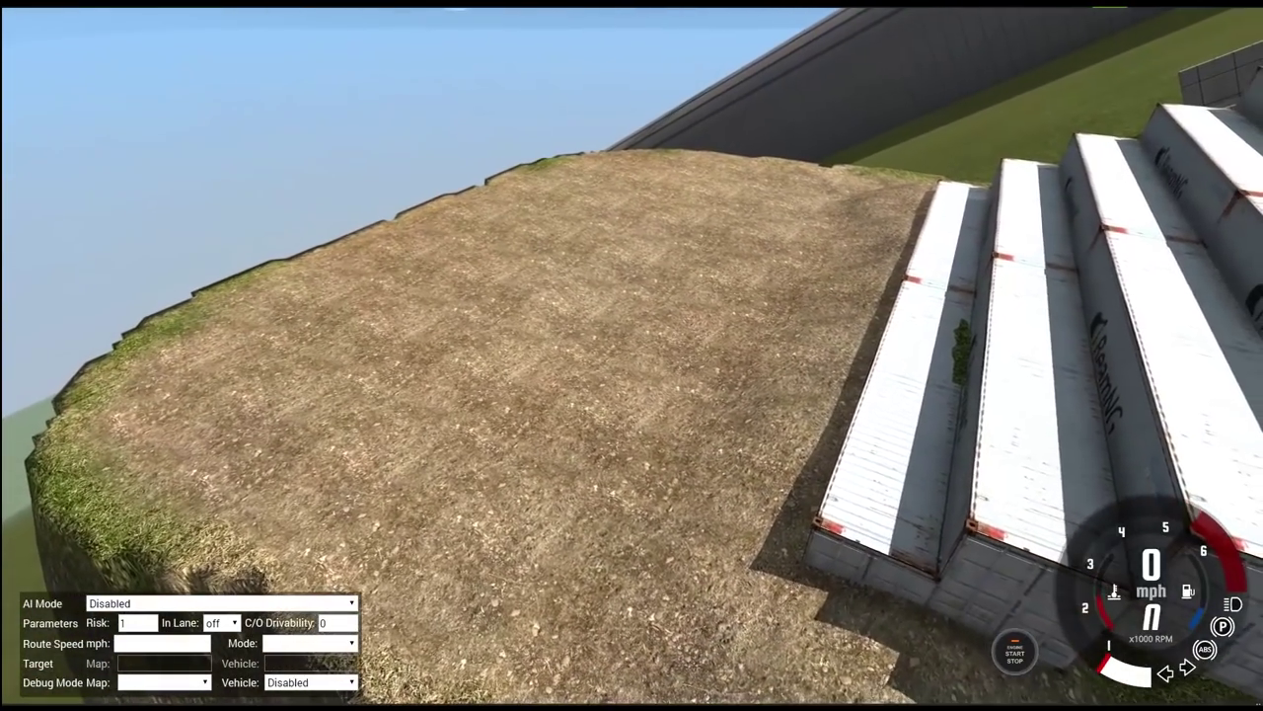
key(w)
key(w)
key(w)
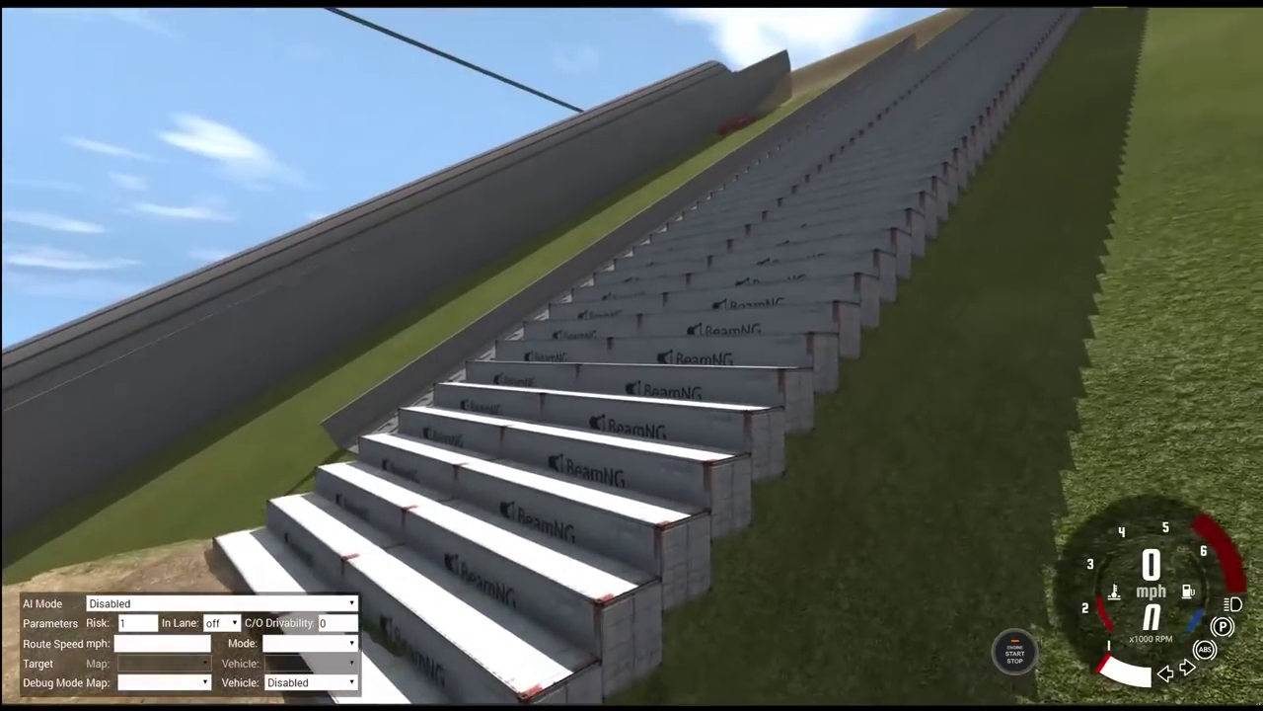
key(w)
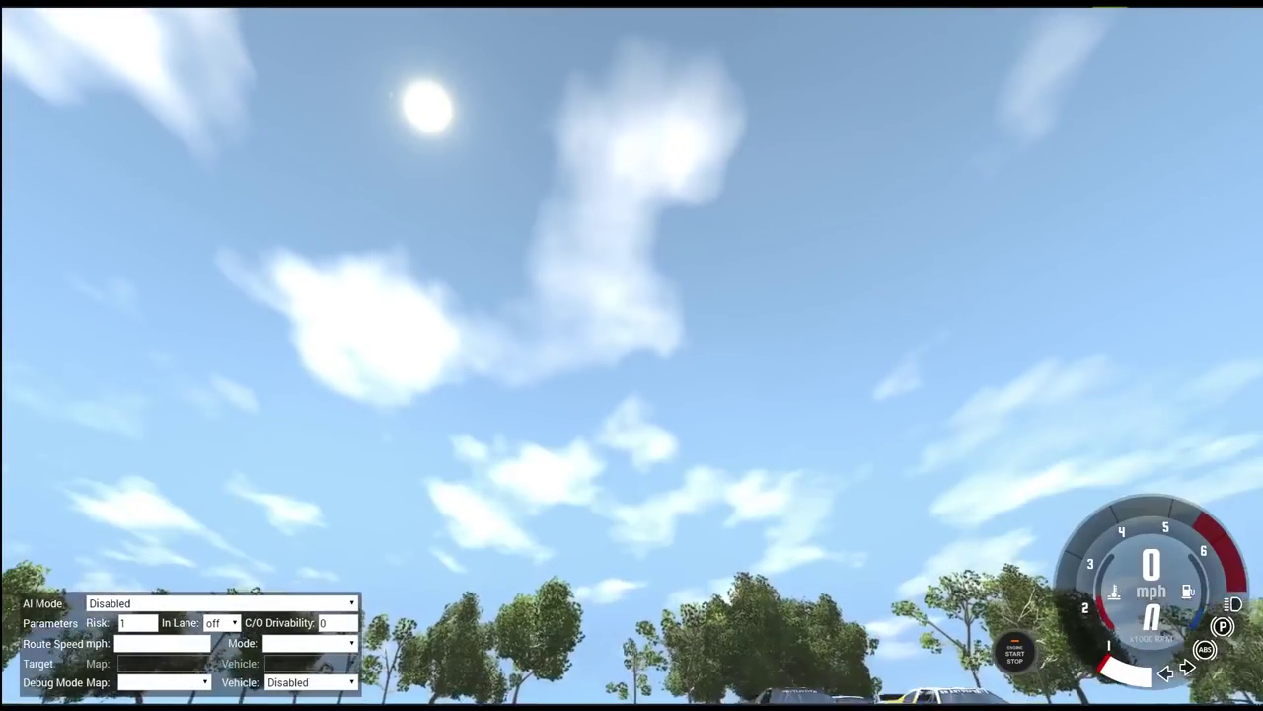
drag(632, 198, 632, 444)
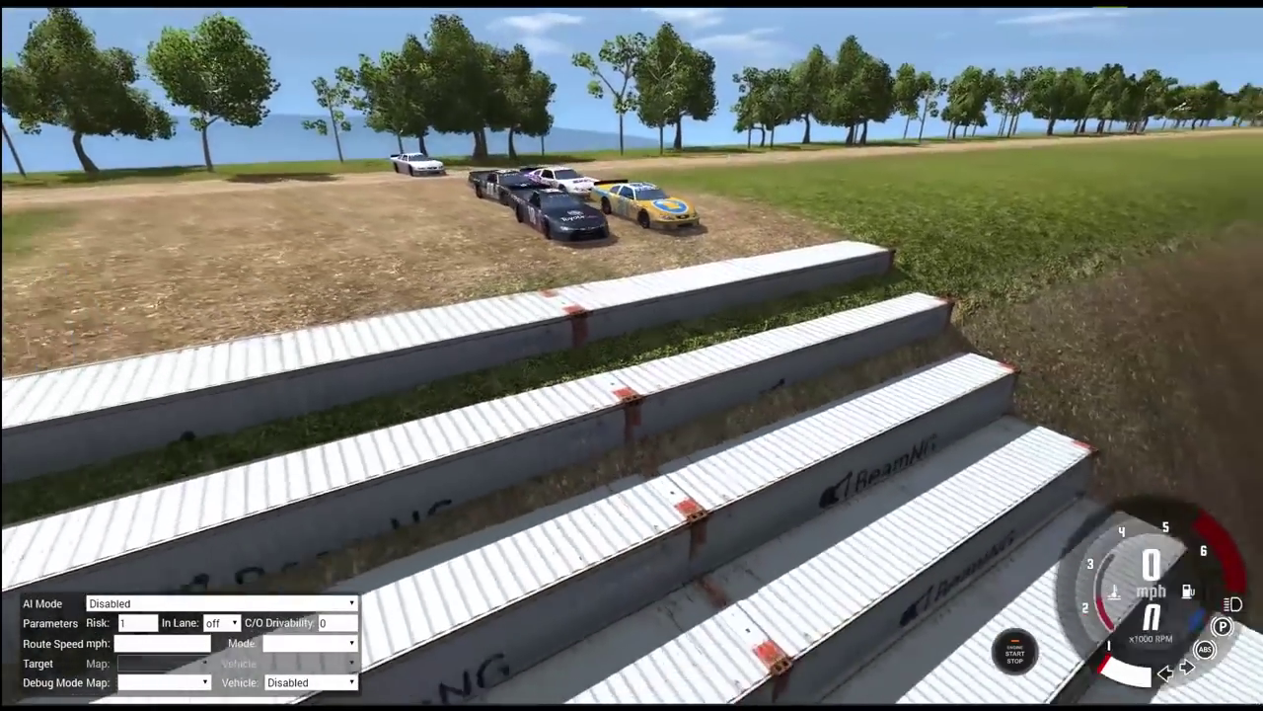
drag(790, 296, 494, 355)
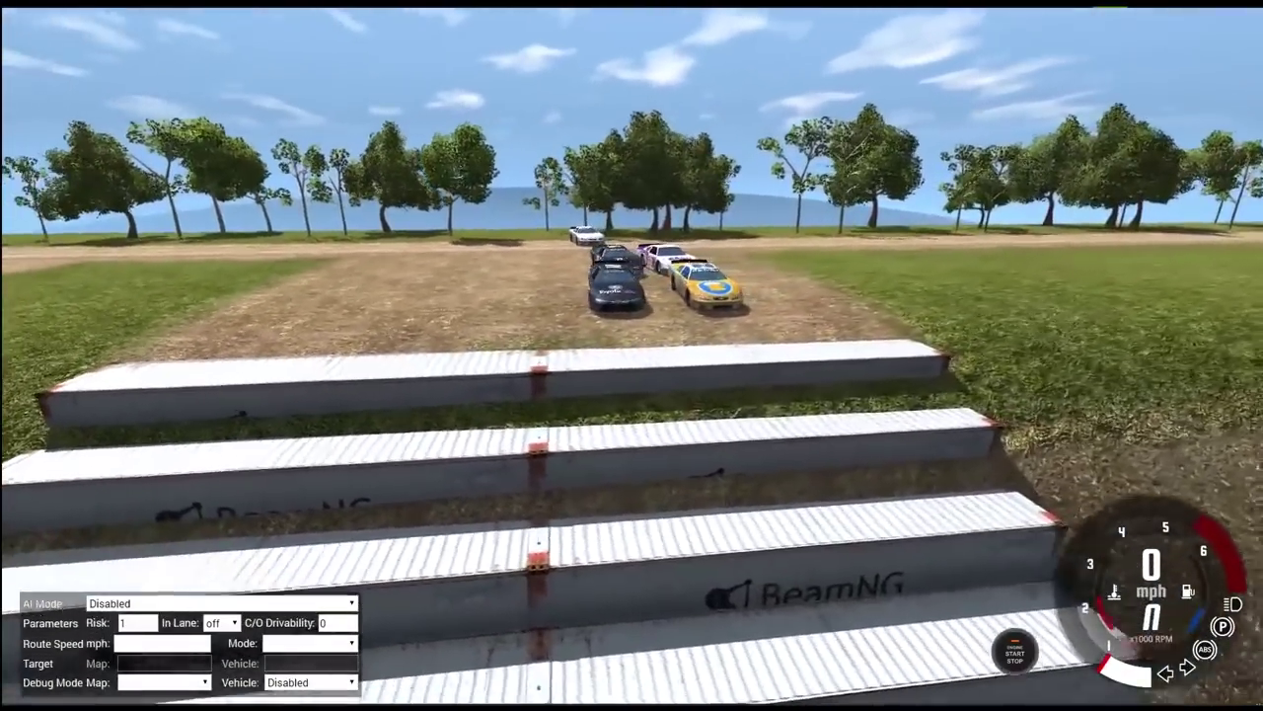
key(d)
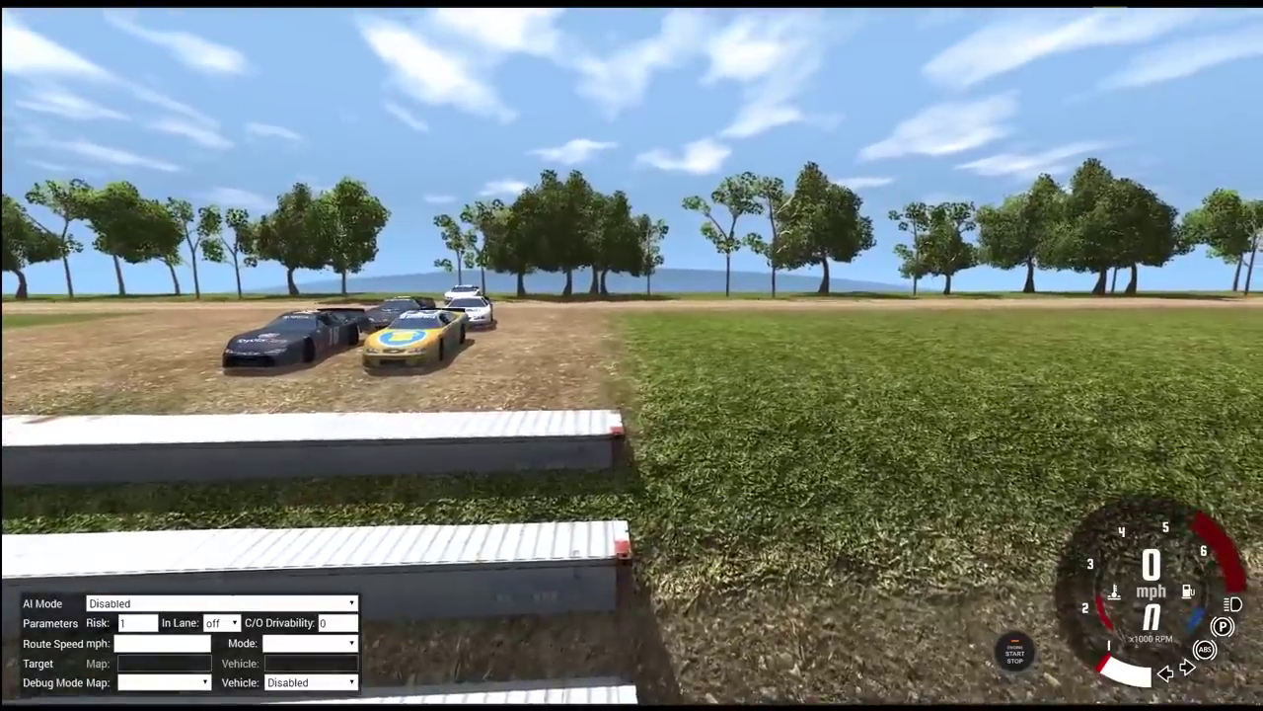
key(w)
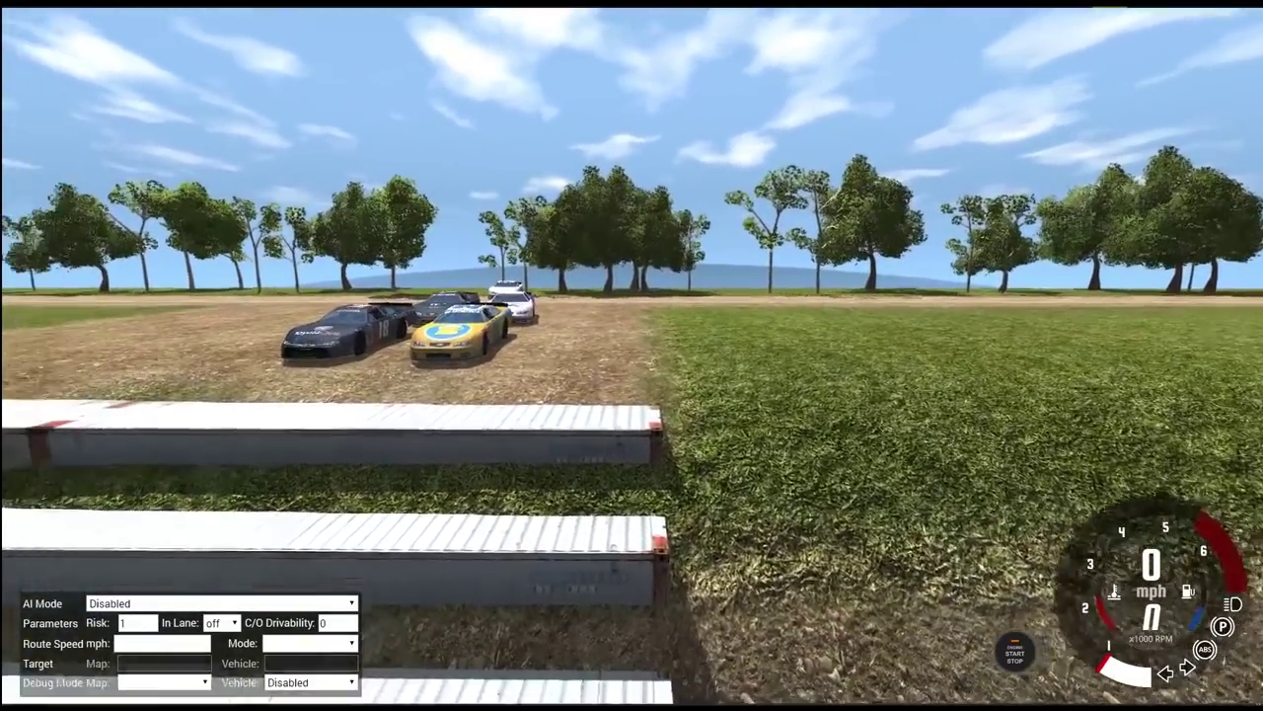
key(w)
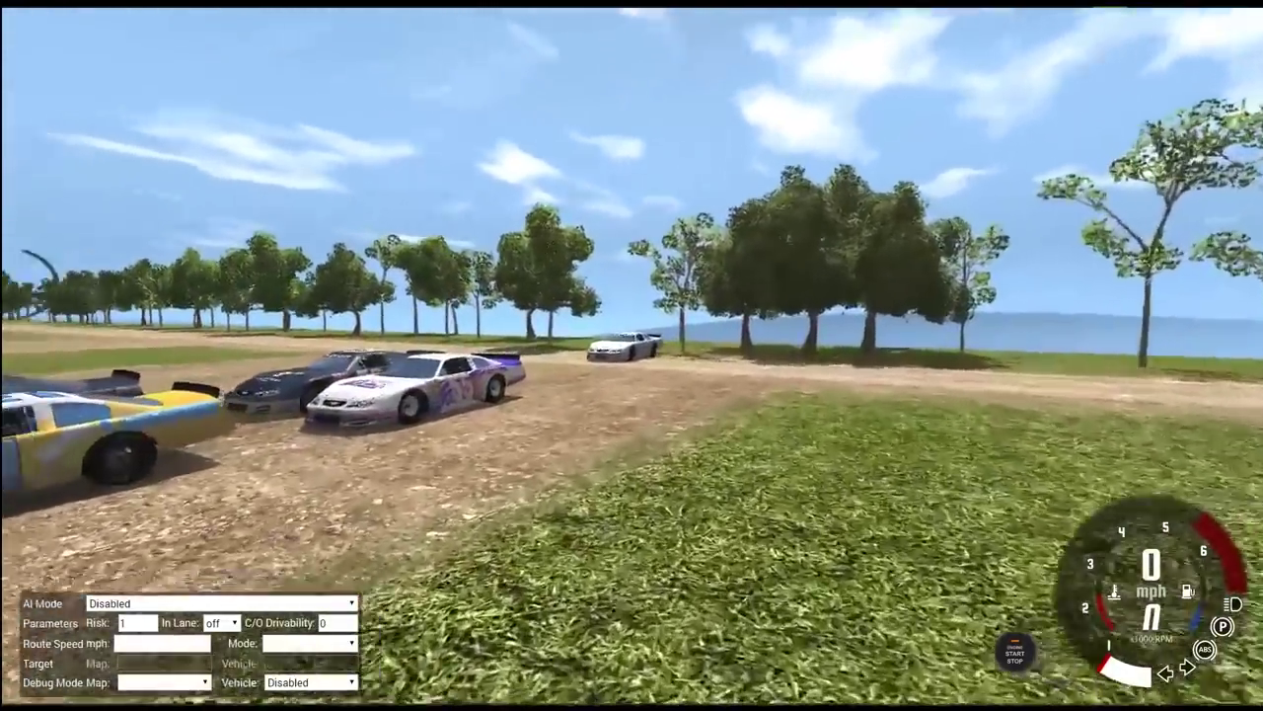
drag(632, 356, 888, 355)
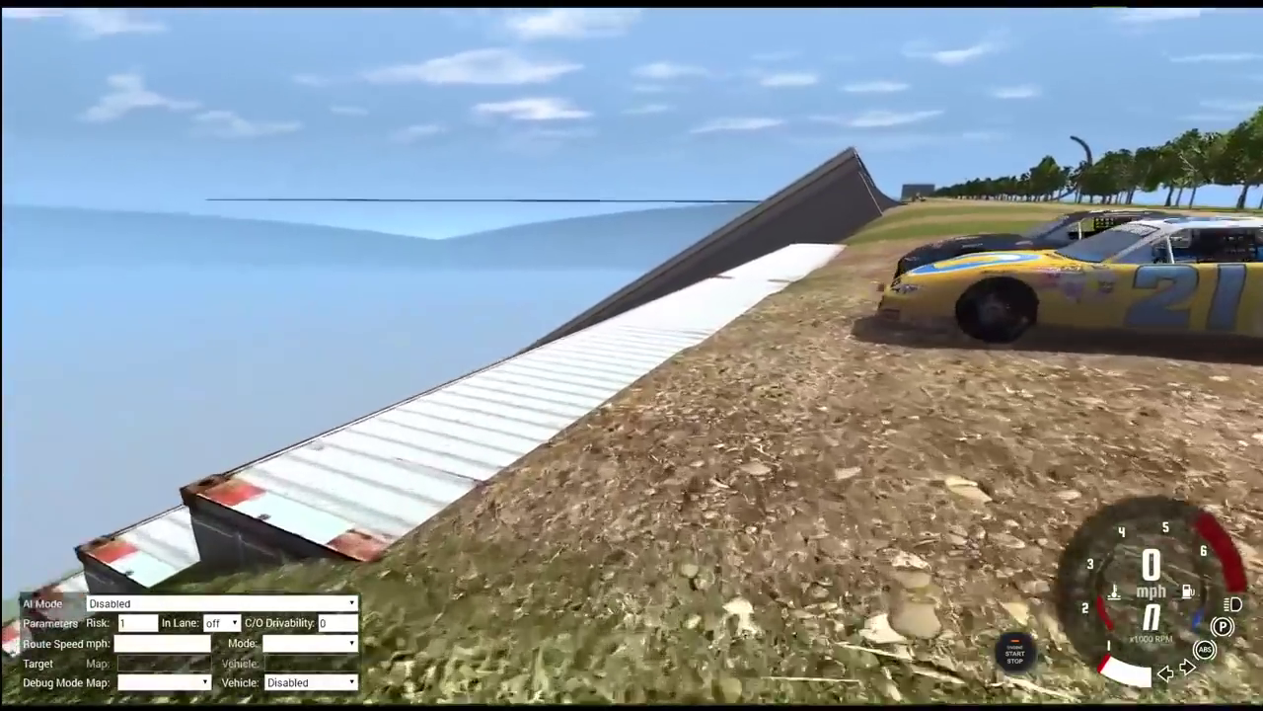
key(w)
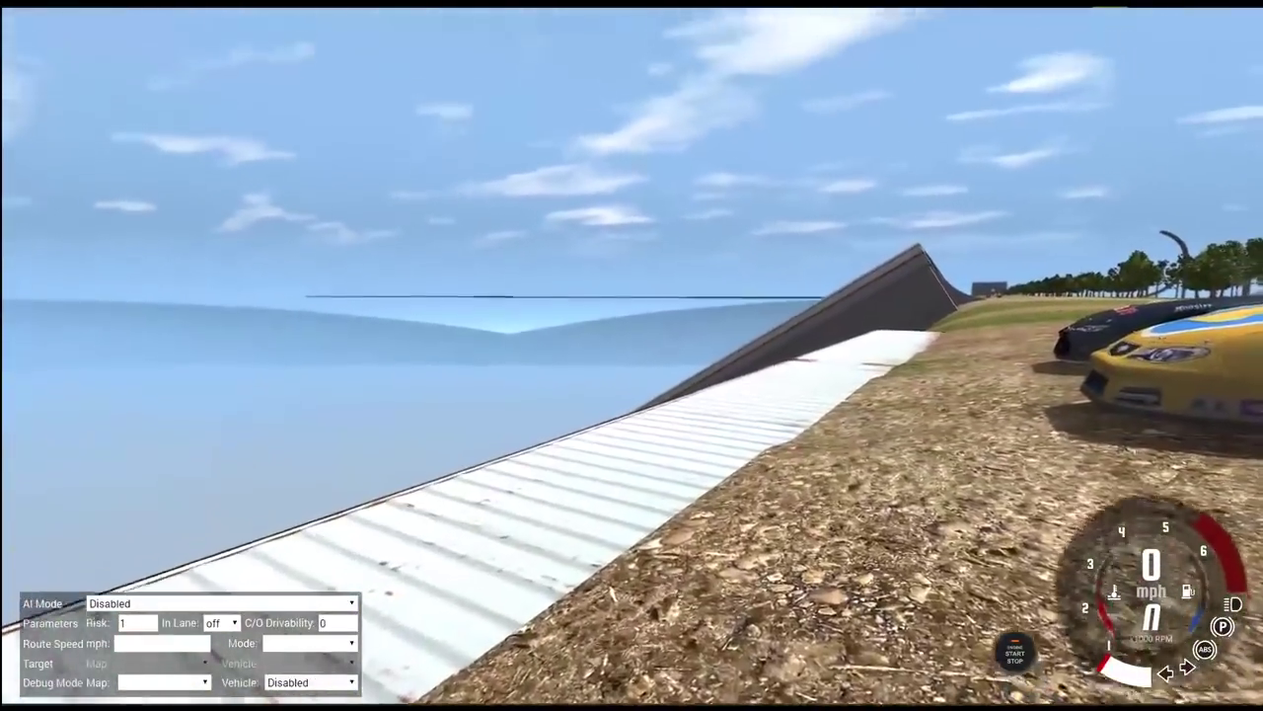
key(w)
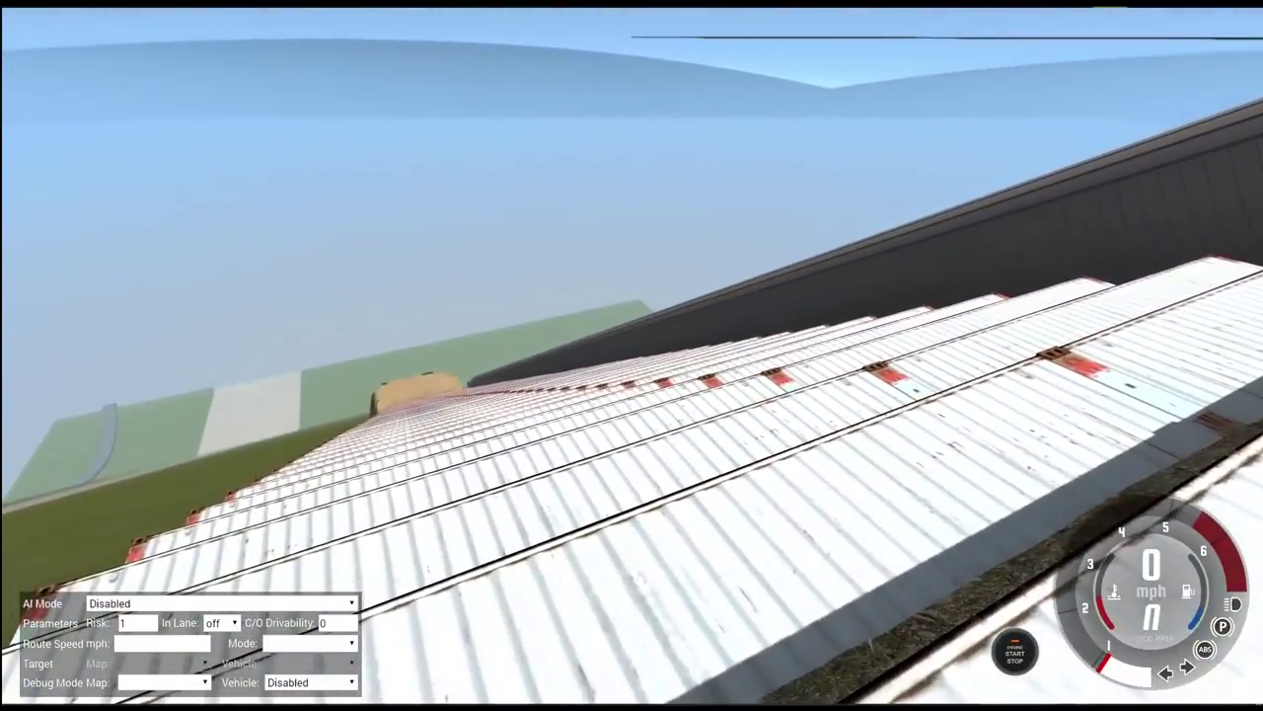
key(s)
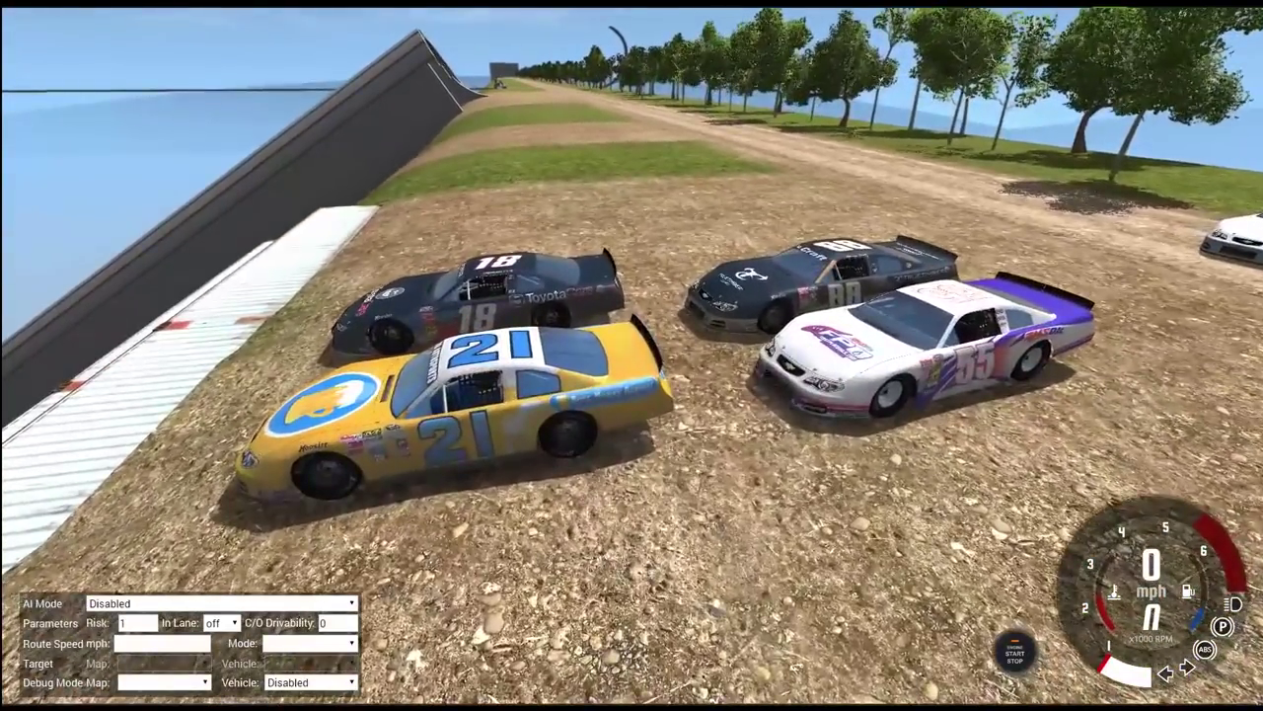
key(w)
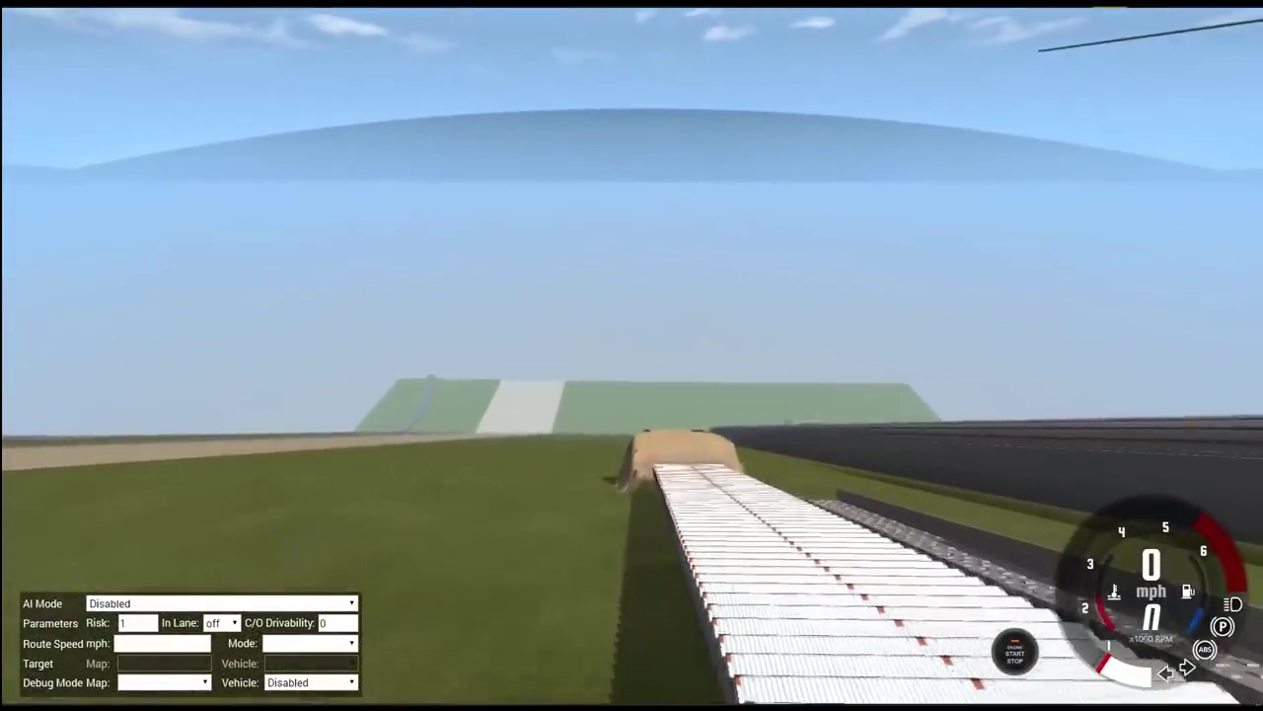
key(w)
key(w)
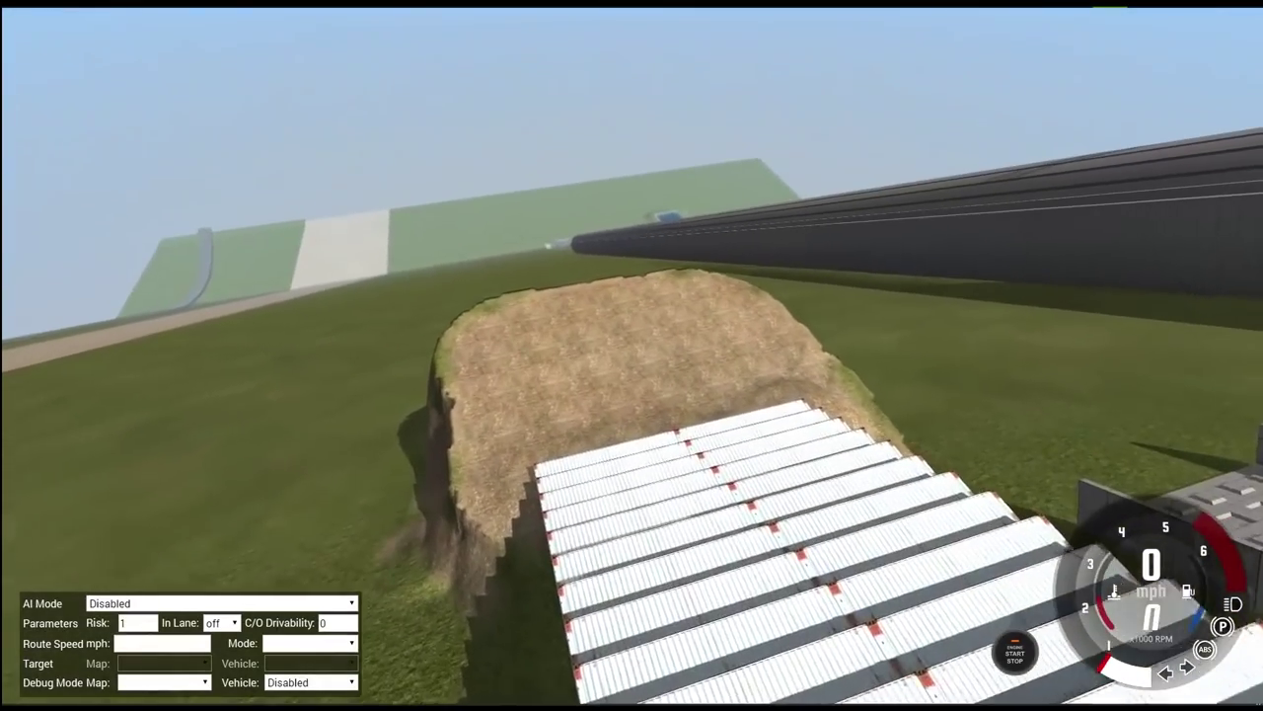
key(w)
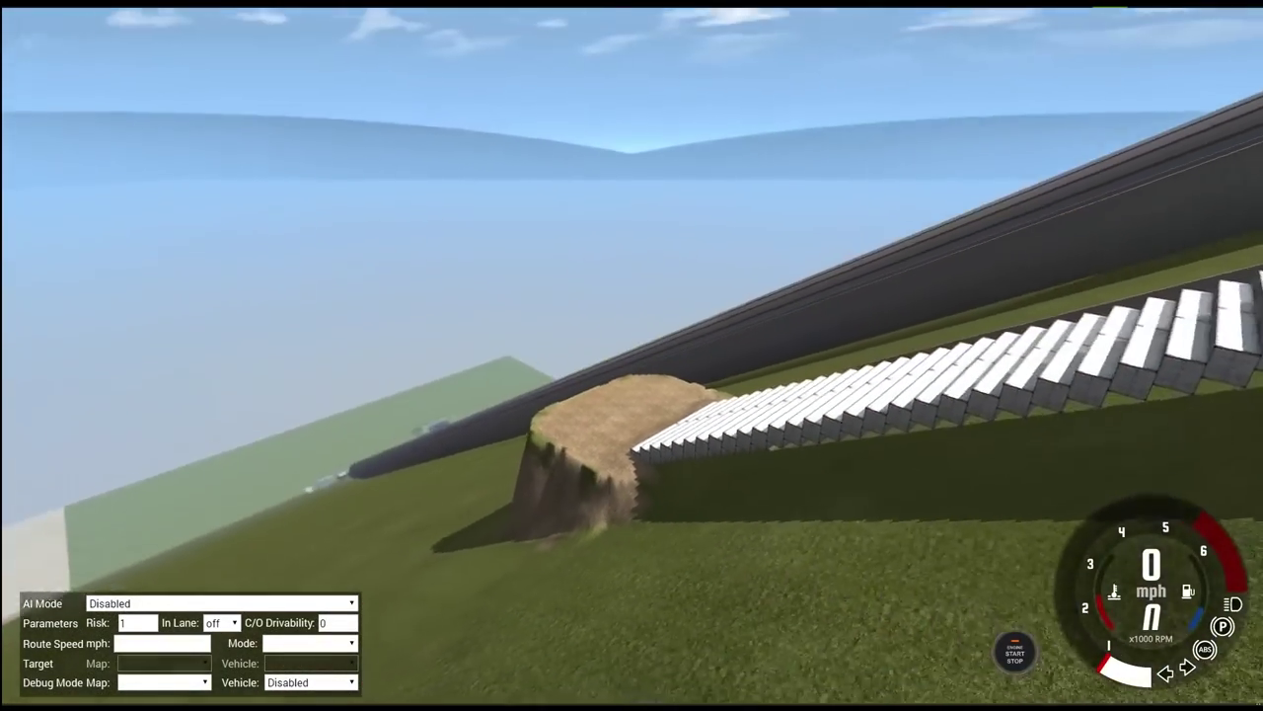
drag(631, 356, 632, 198)
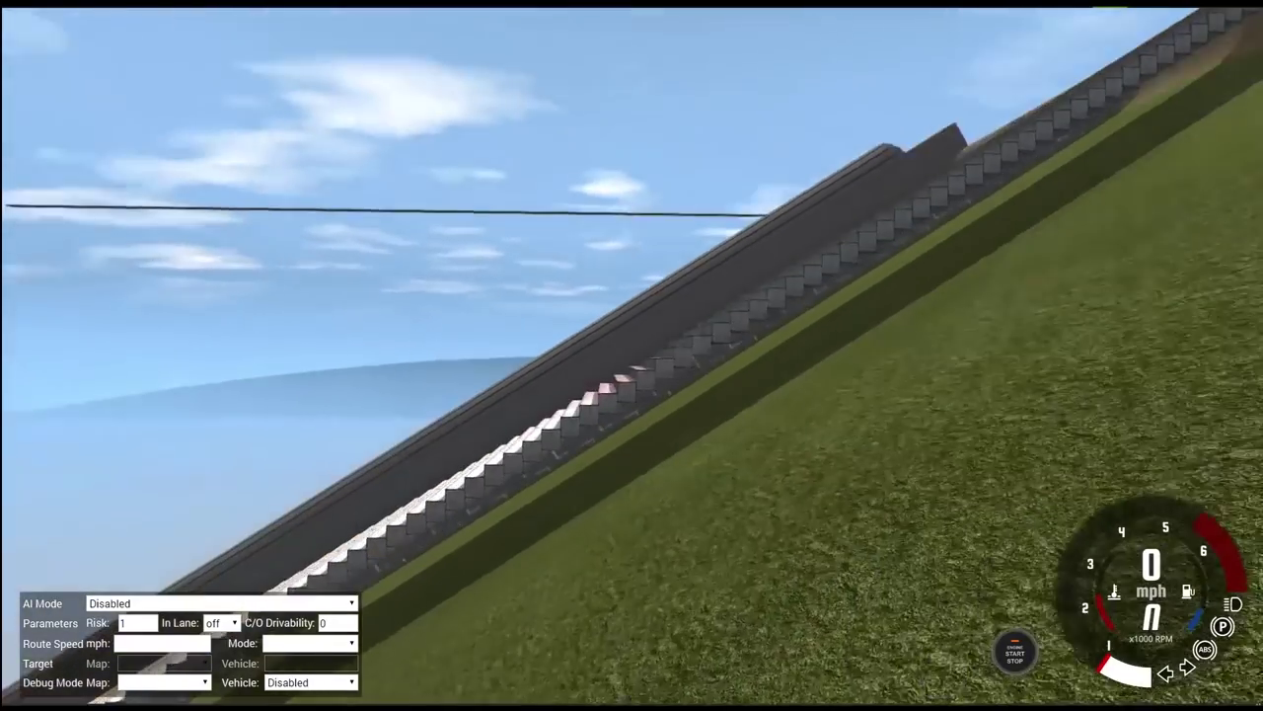
drag(632, 296, 632, 415)
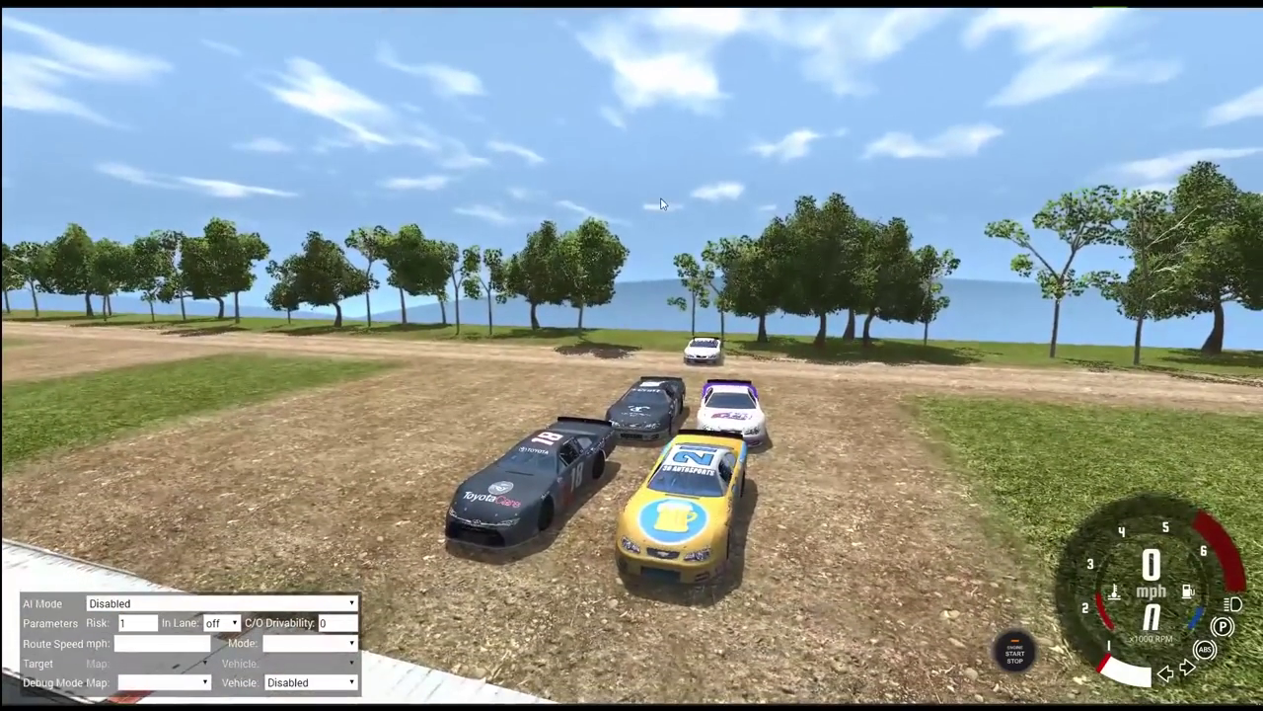
Step: Take control of the white stock car and drive it forward around the field
key(Tab)
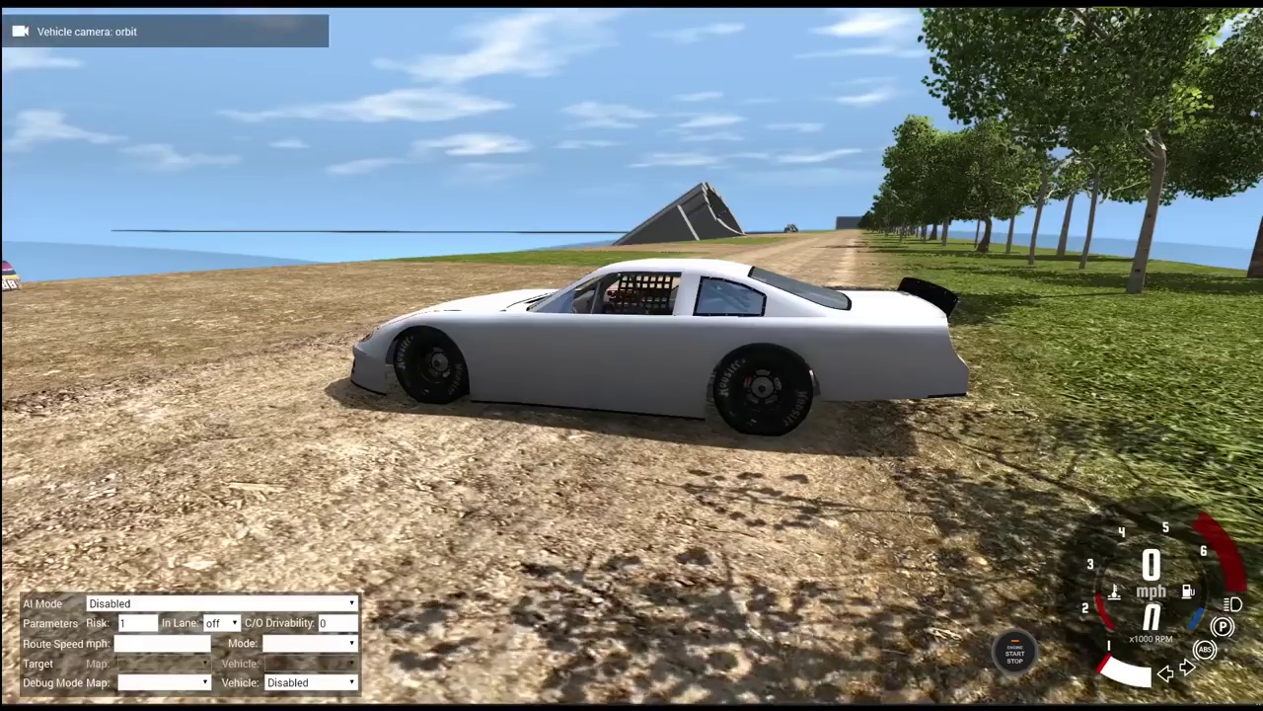
key(Up)
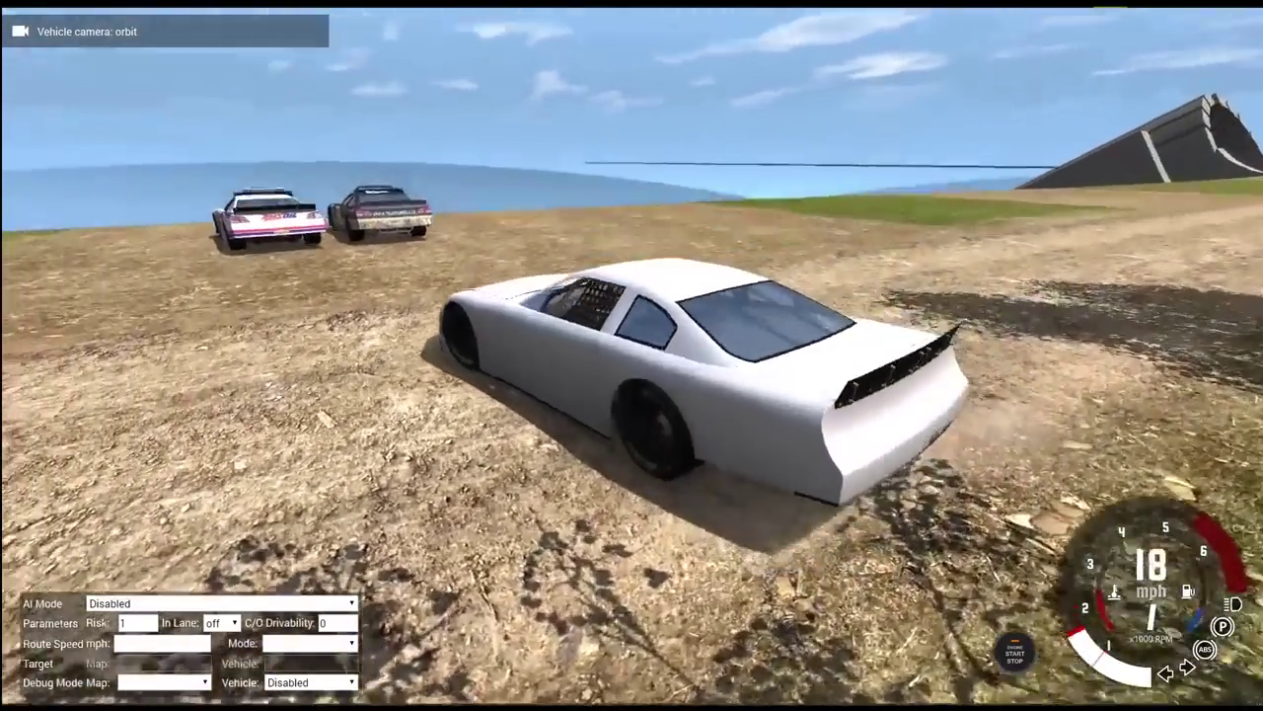
key(Up)
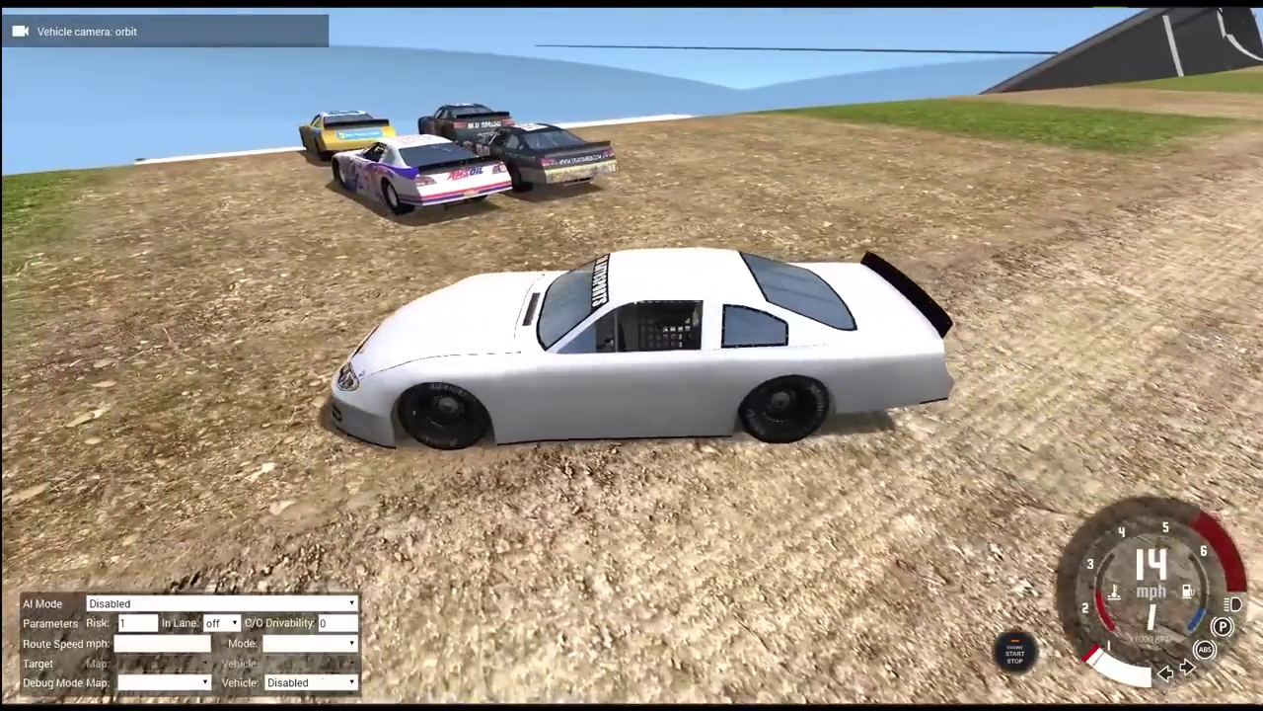
key(Up)
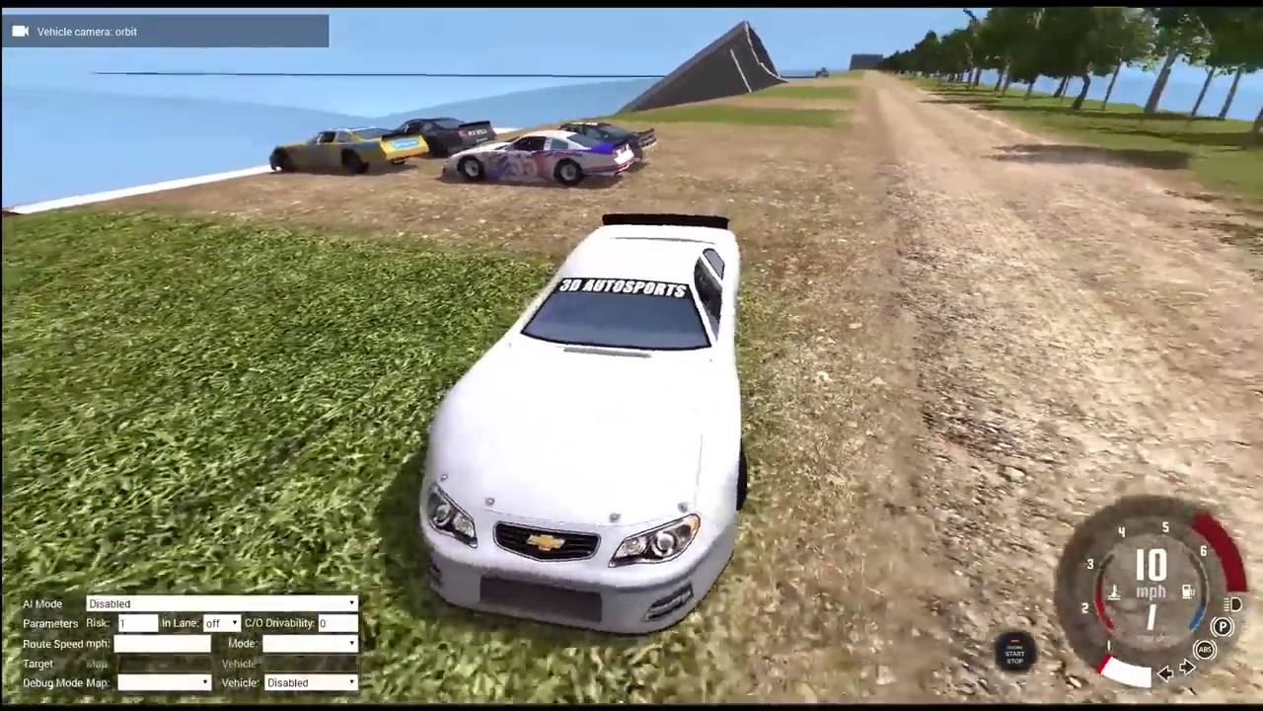
key(Up)
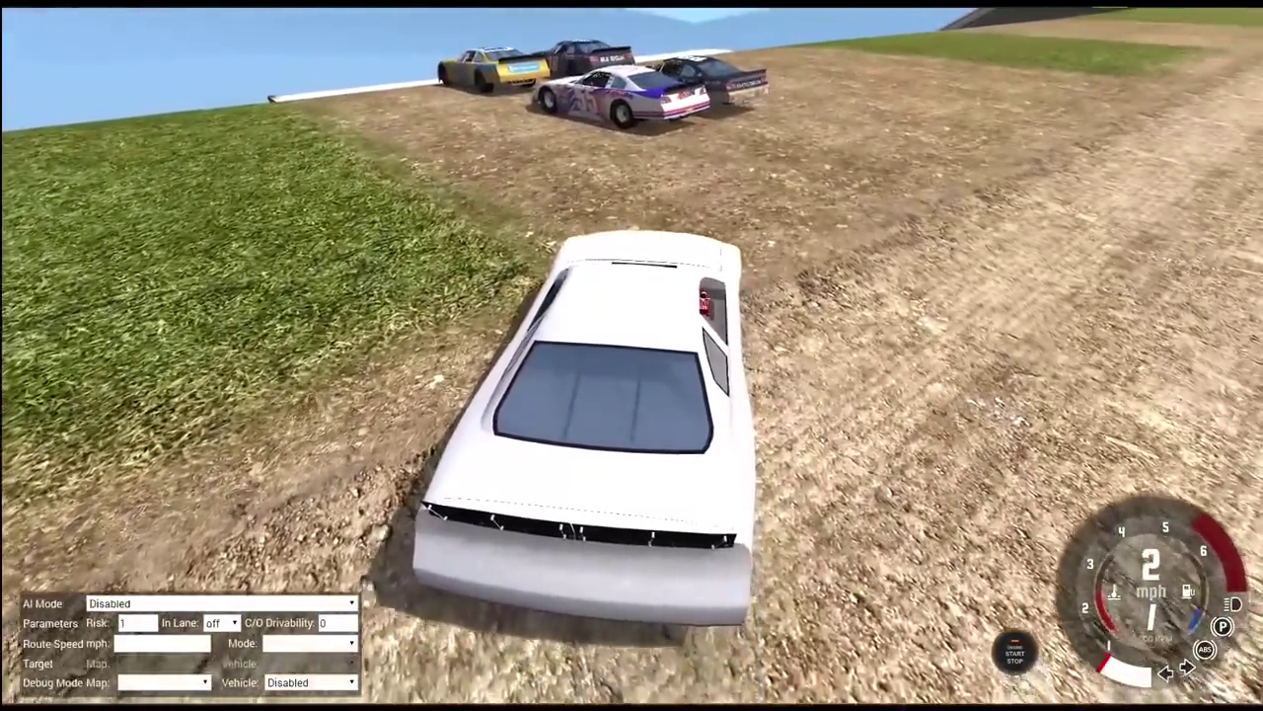
Step: Order the AI stock cars to flee and slow the simulation to slow motion
key(Escape)
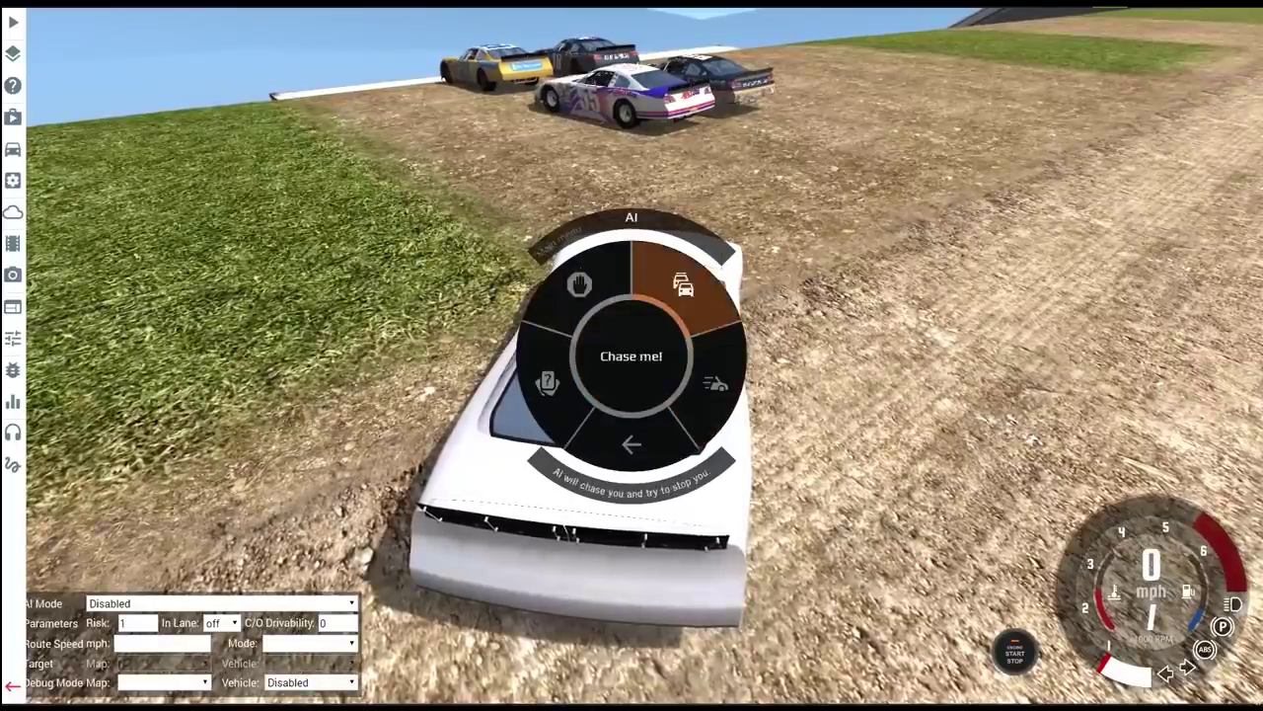
click(715, 380)
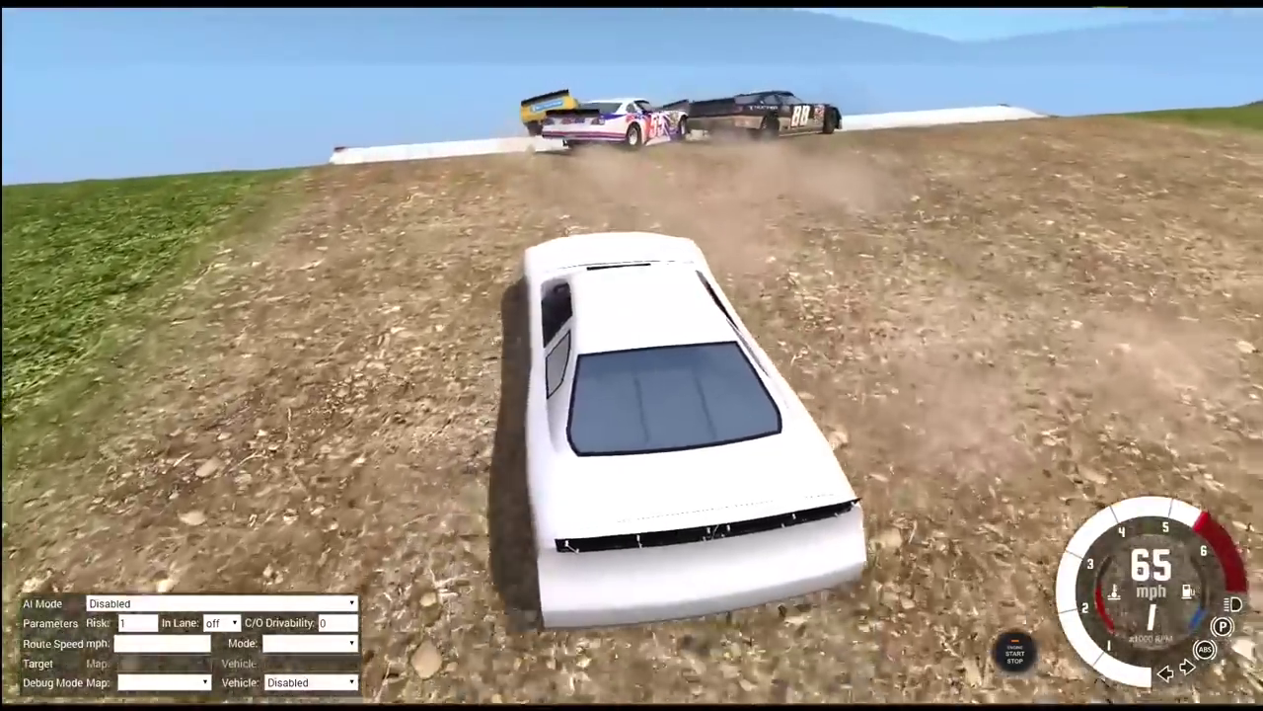
key(alt+Down)
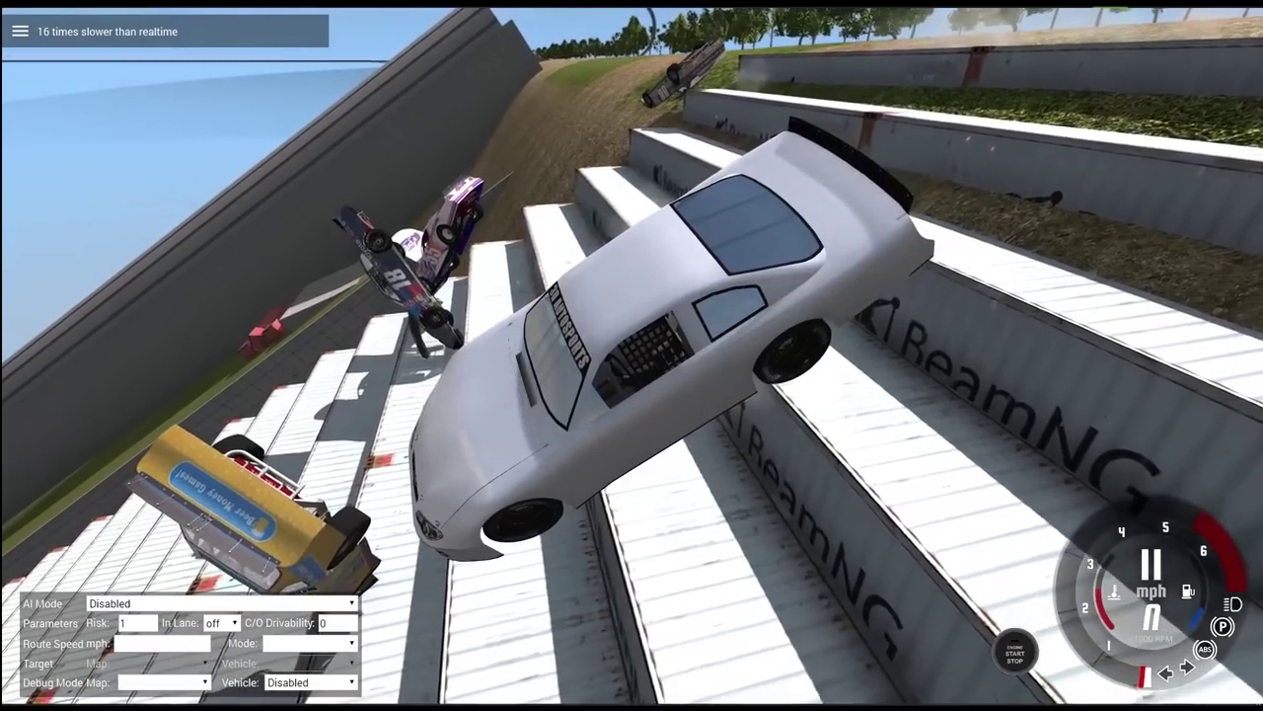
Step: Fly the free camera low over the ramp, then orbit the overturned No. 55 car
key(shift+c)
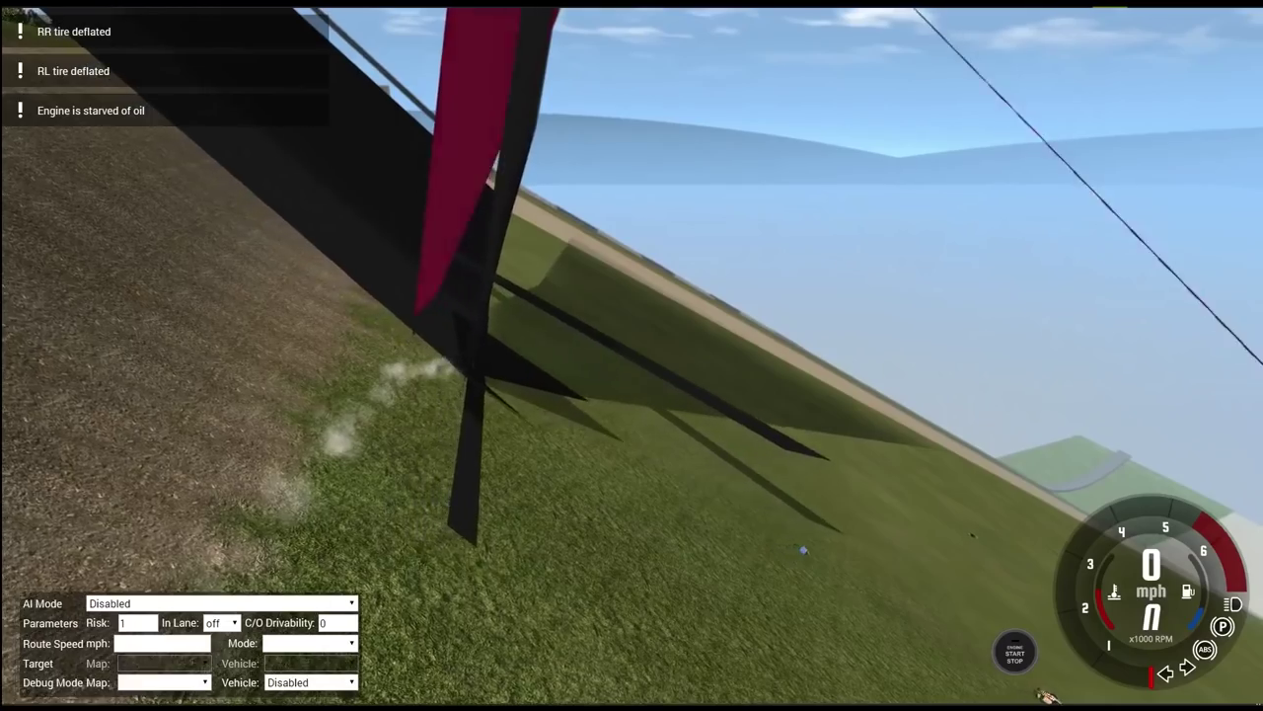
key(r)
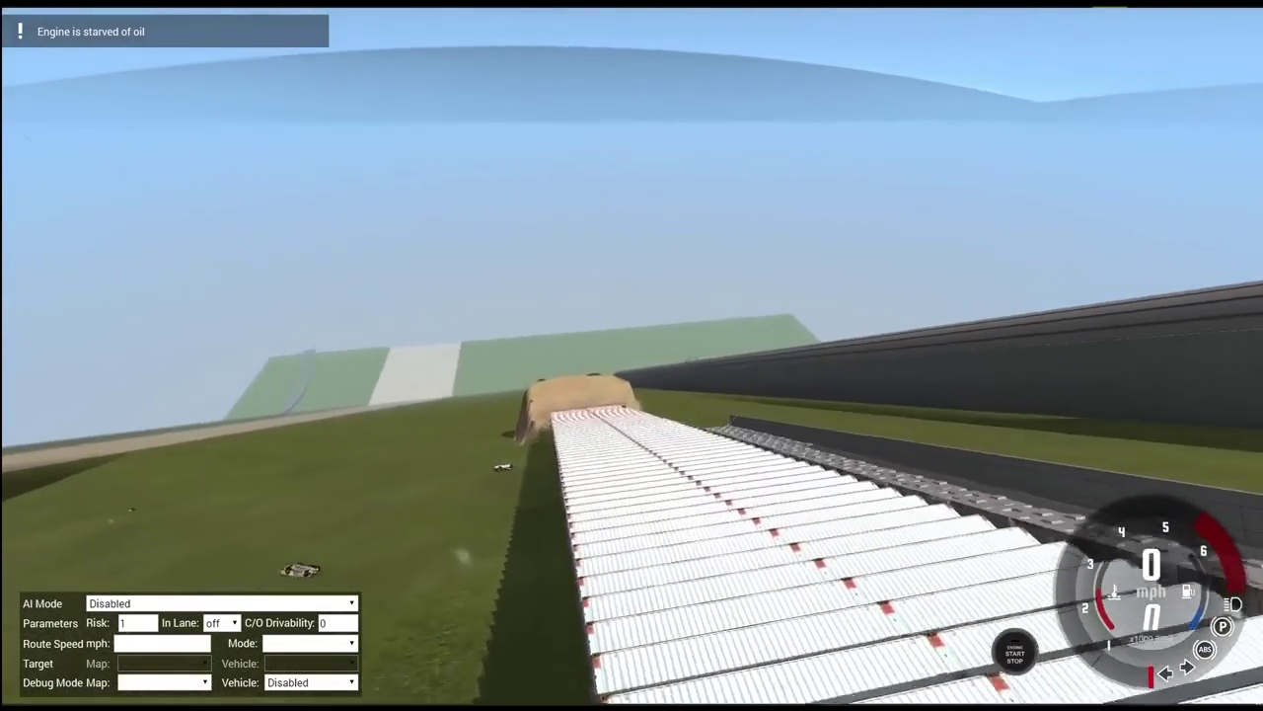
key(w)
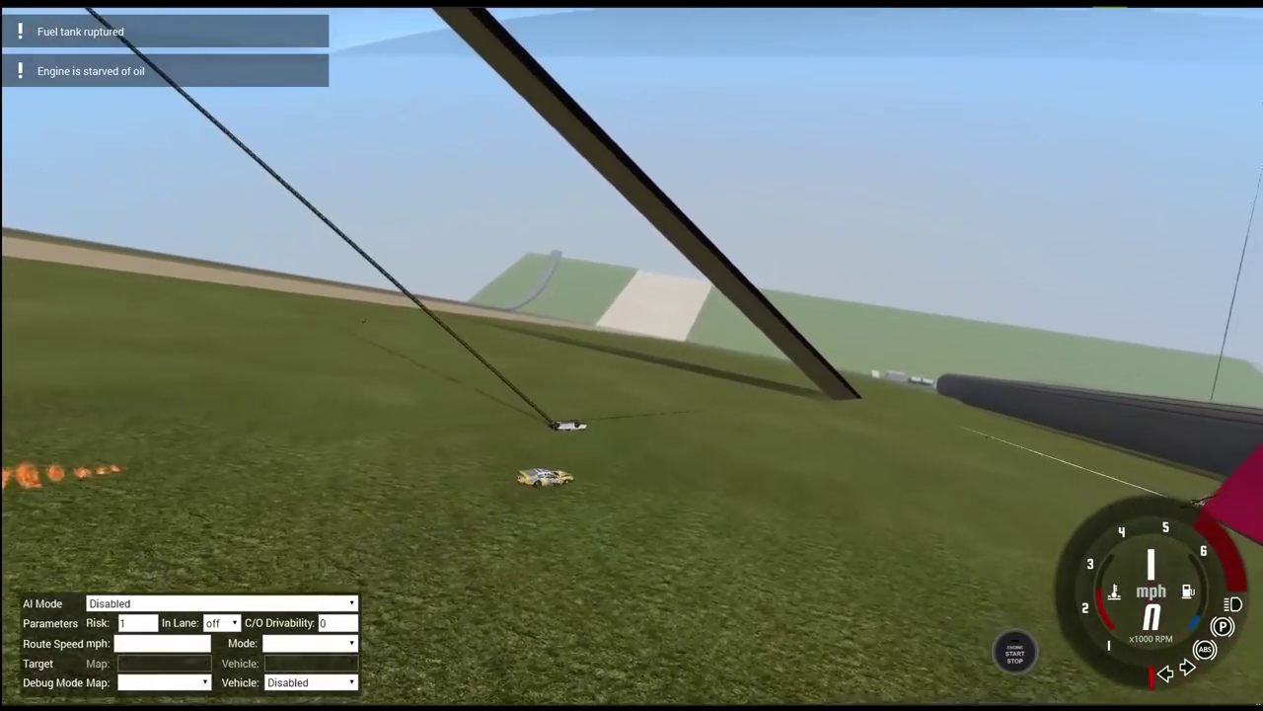
key(c)
Step: Switch to No. 55, slow time further, inspect the wreck freely, then recover it
key(Tab)
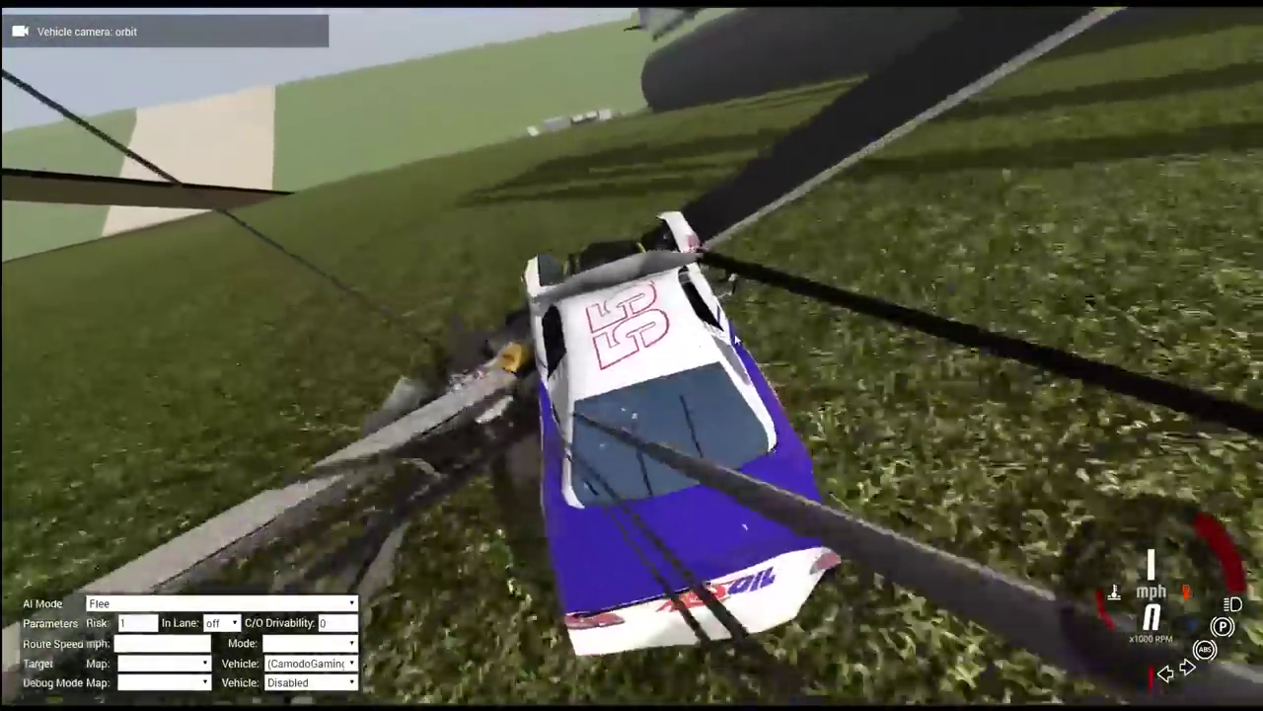
key(alt+Down)
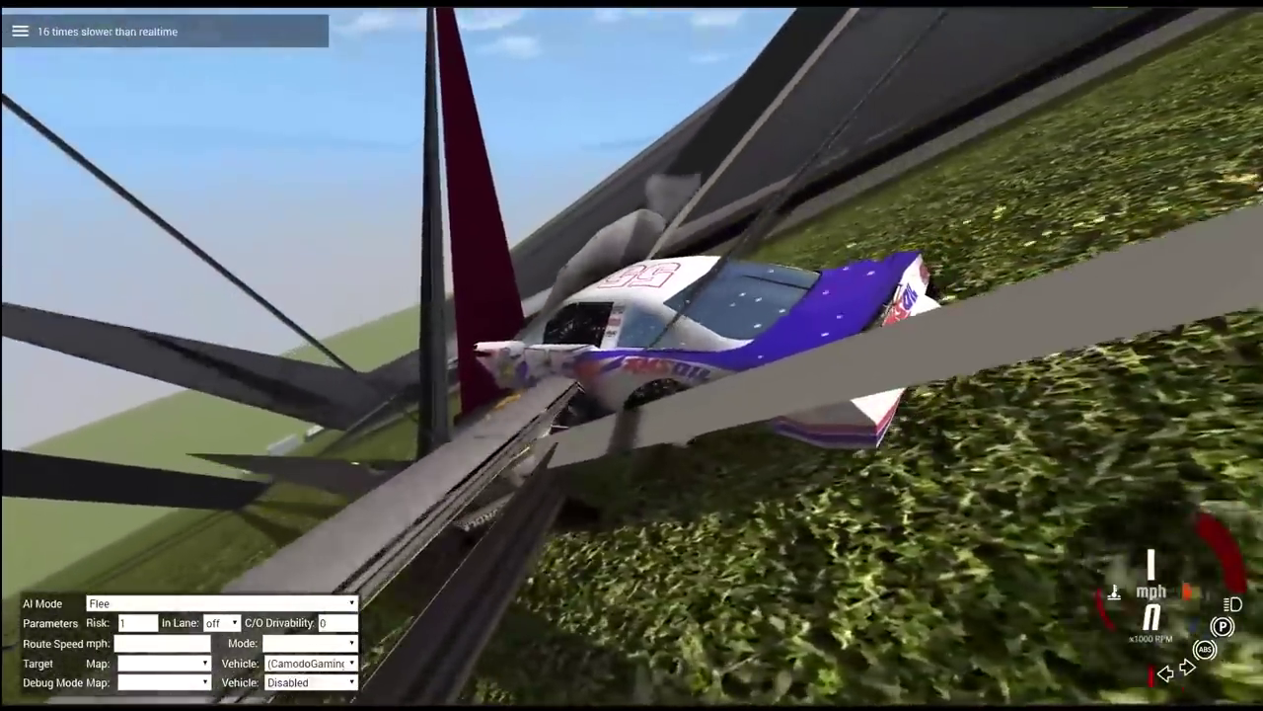
key(shift+c)
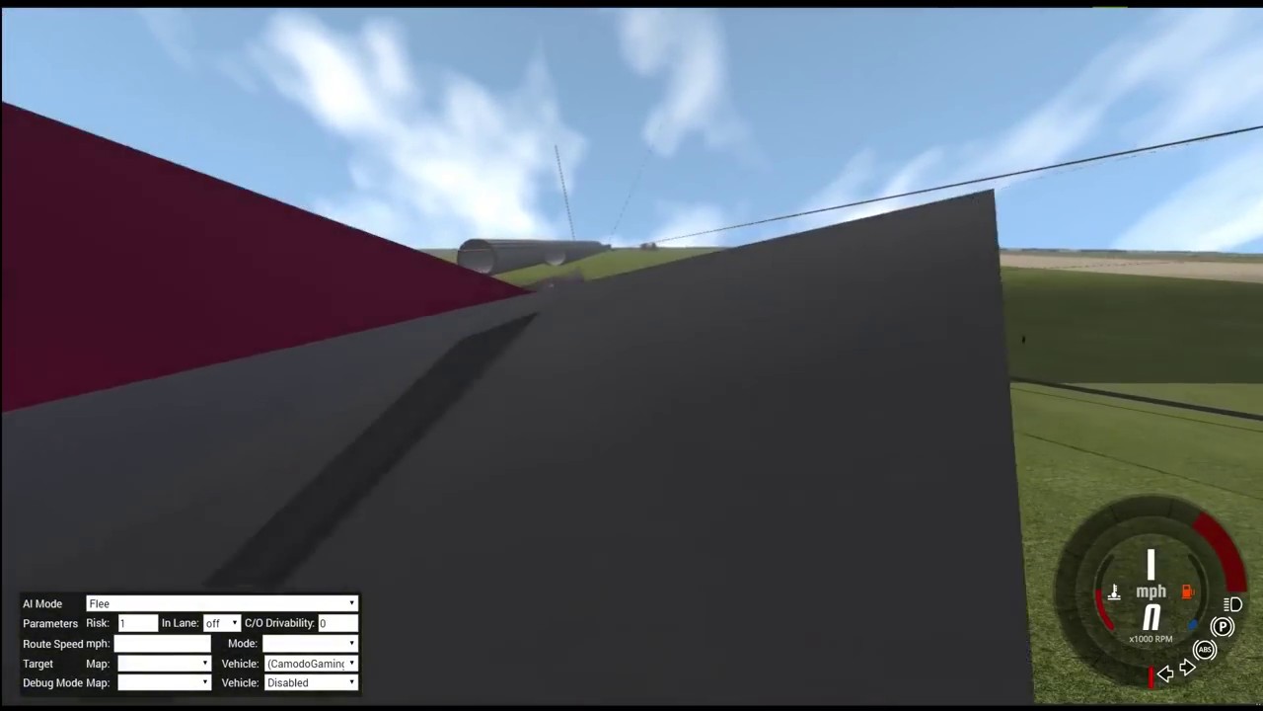
key(alt+Down)
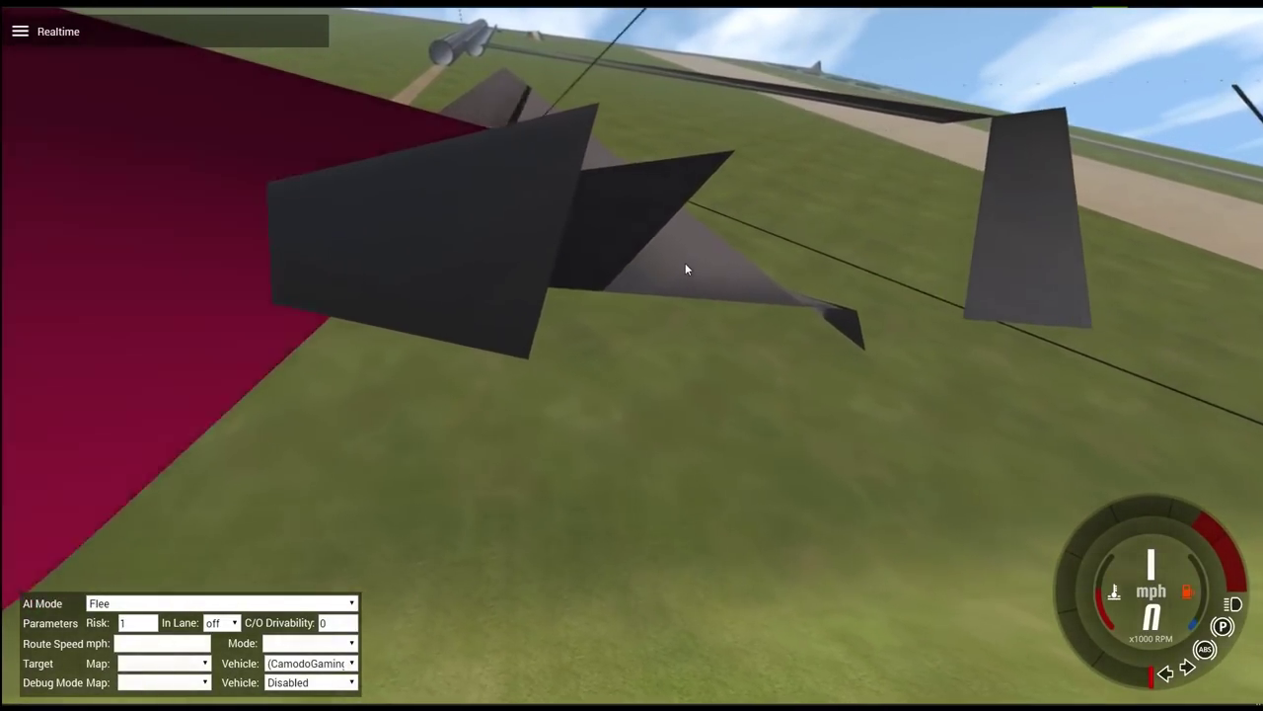
key(Insert)
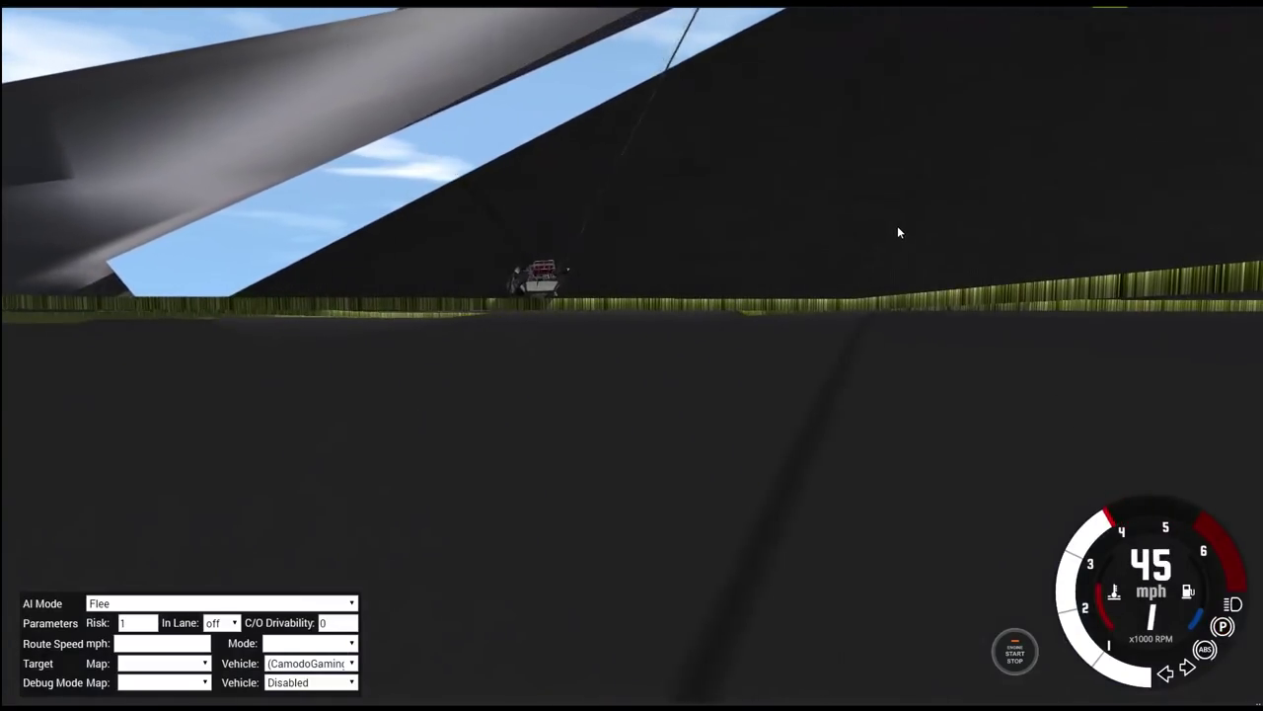
Step: Orbit the camera around the recovered No. 55 car beside the No. 21 school bus
key(c)
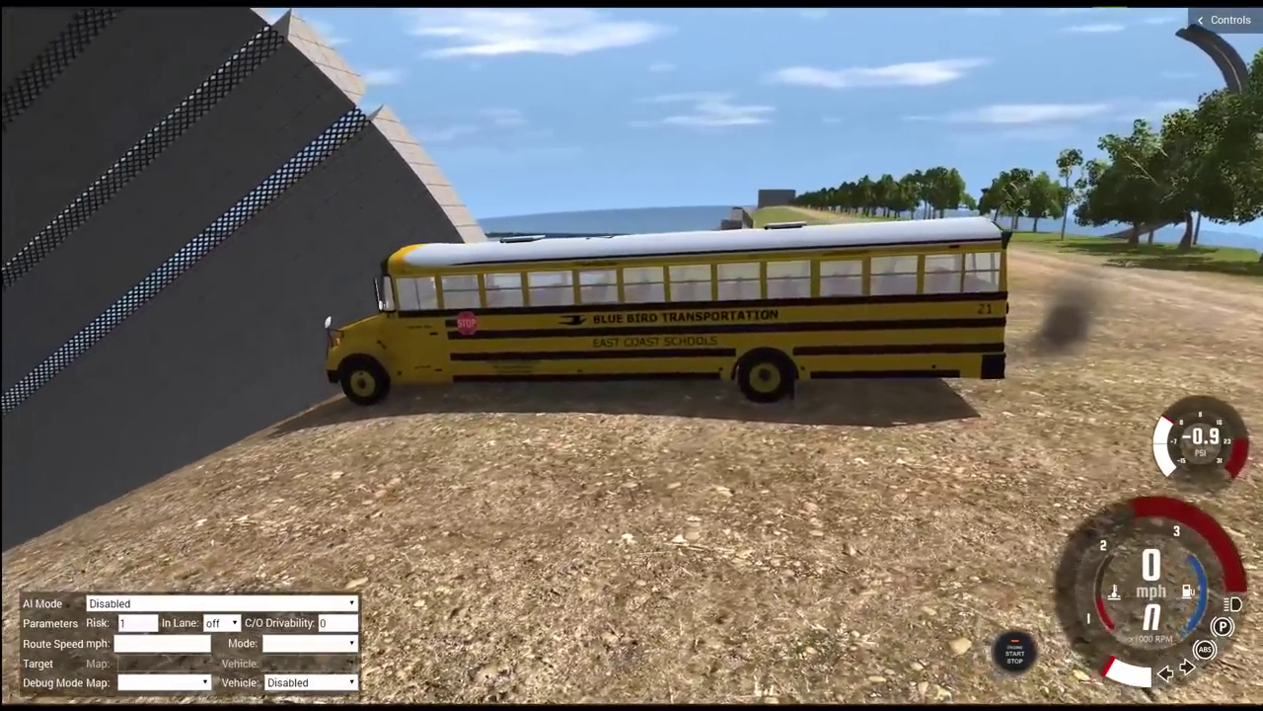
Step: Put the No. 21 bus in drive and accelerate it up the loop's curved wall
key(Up)
key(Up)
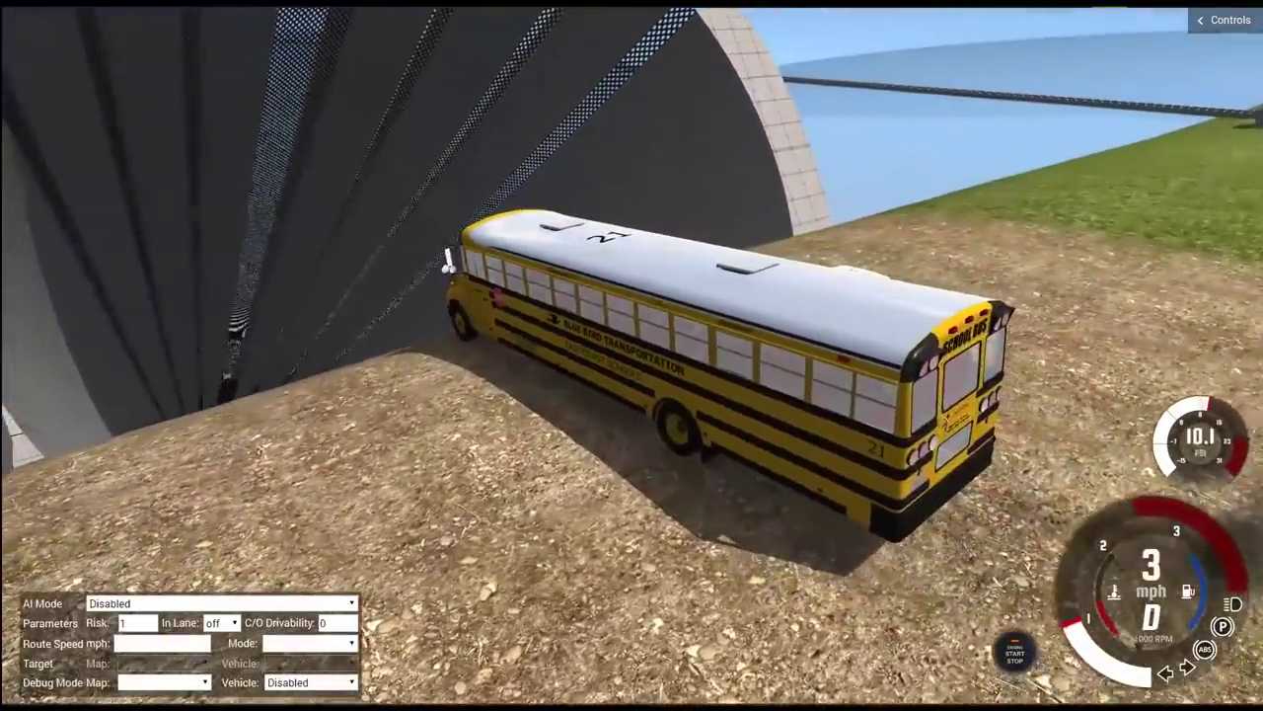
key(Up)
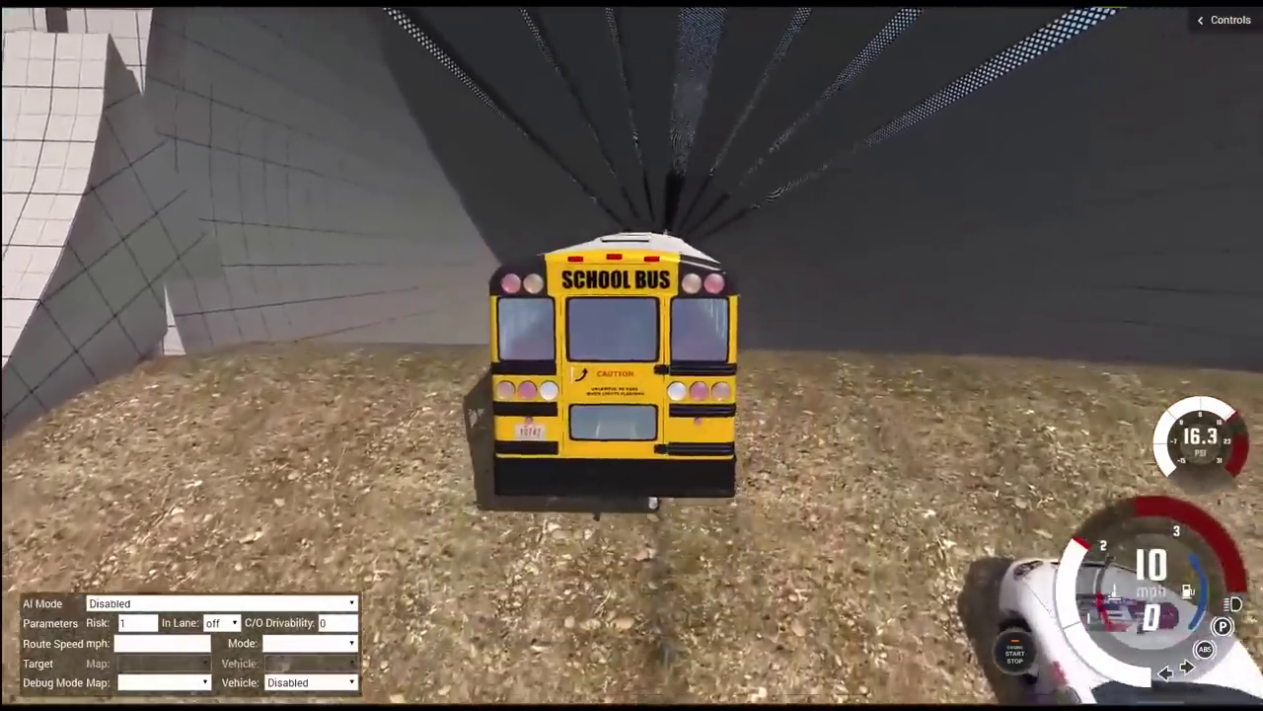
key(Up)
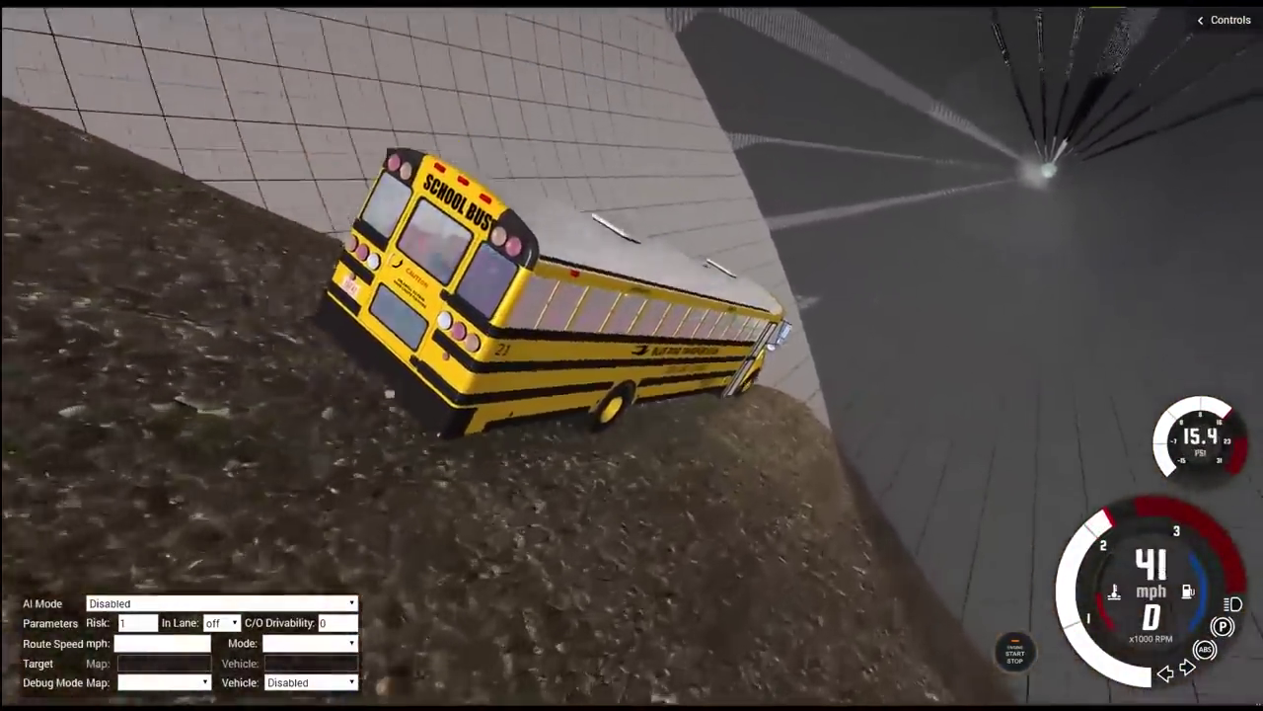
key(Up)
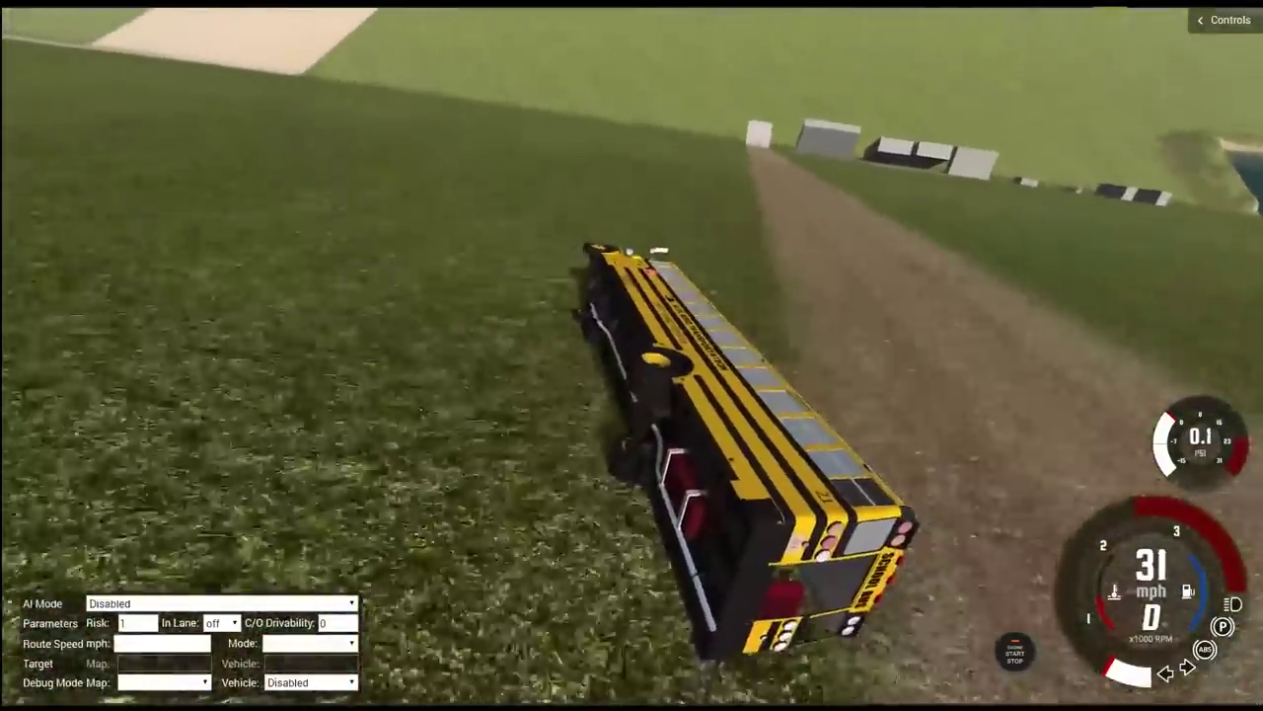
Step: Free-fly the camera toward the large pipe, then swing around to frame the upright bus's front
key(shift+c)
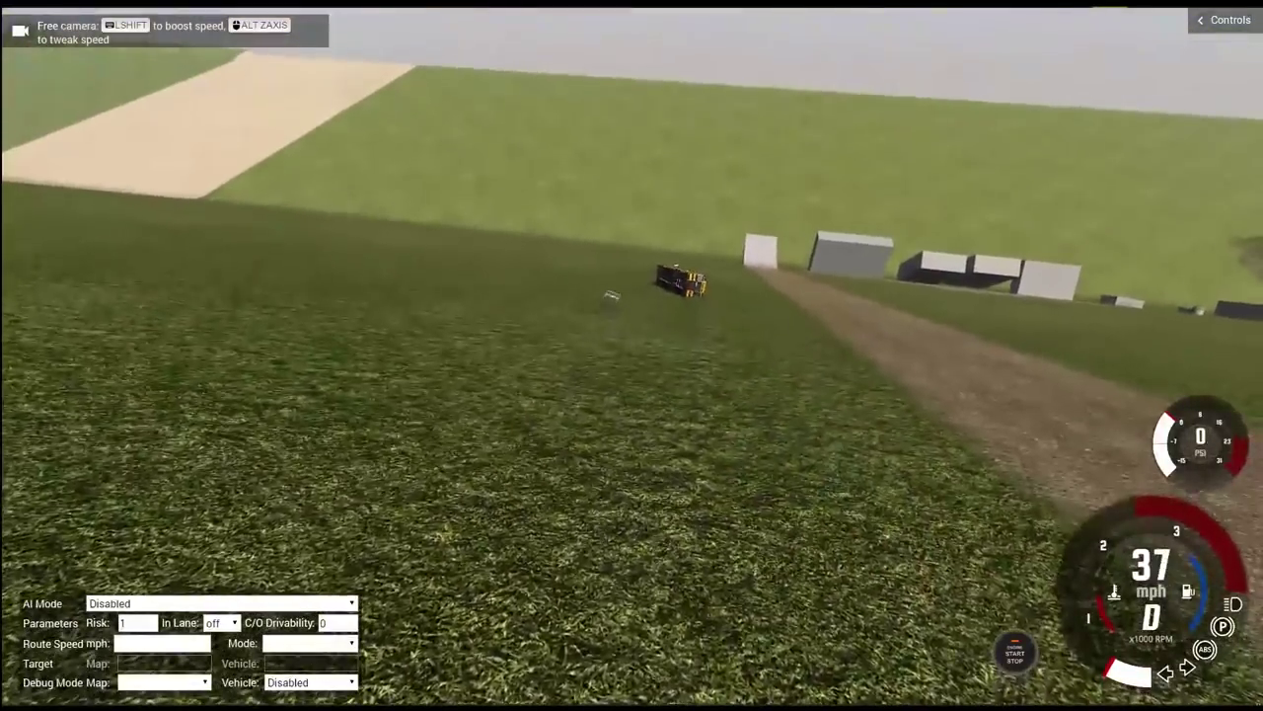
key(w)
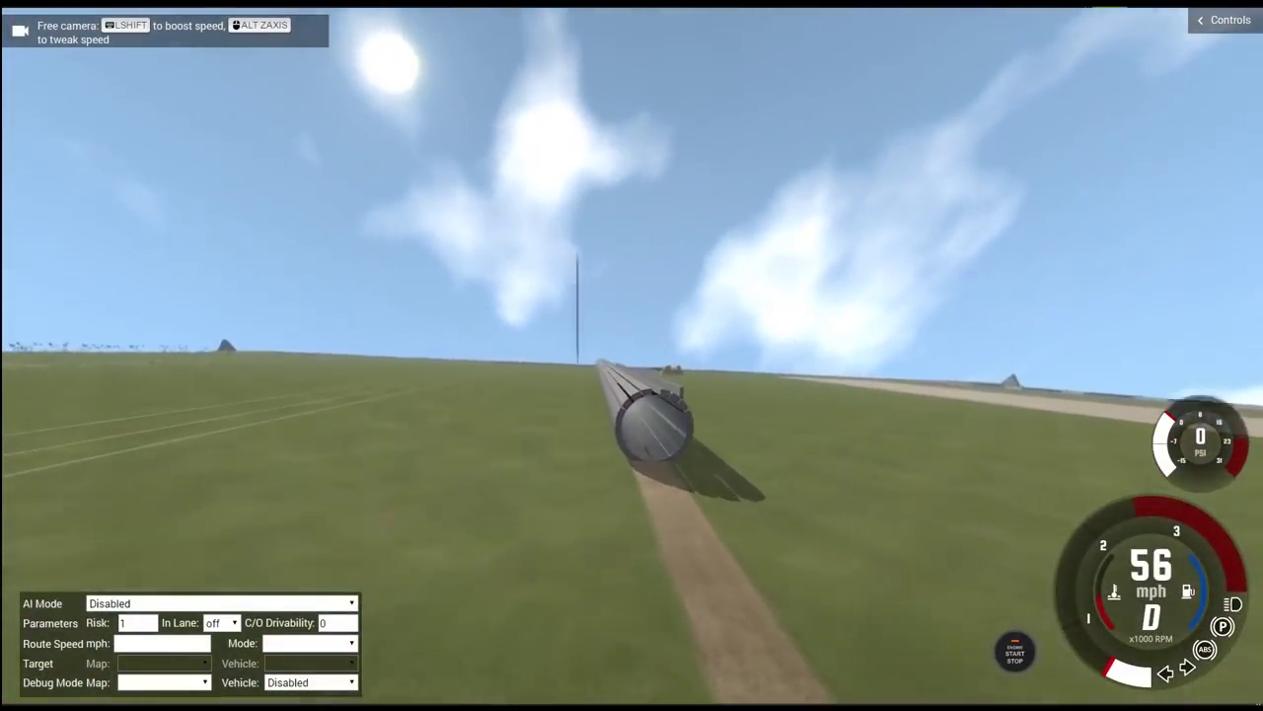
key(w)
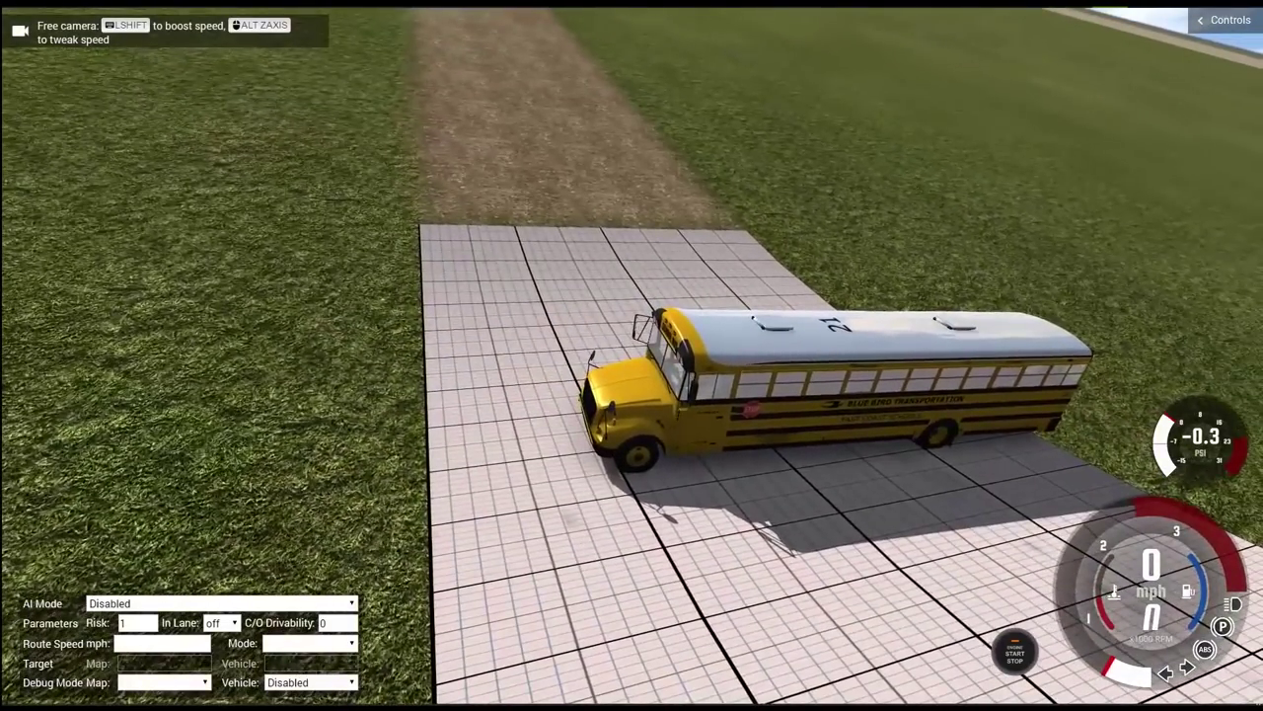
drag(632, 493, 632, 198)
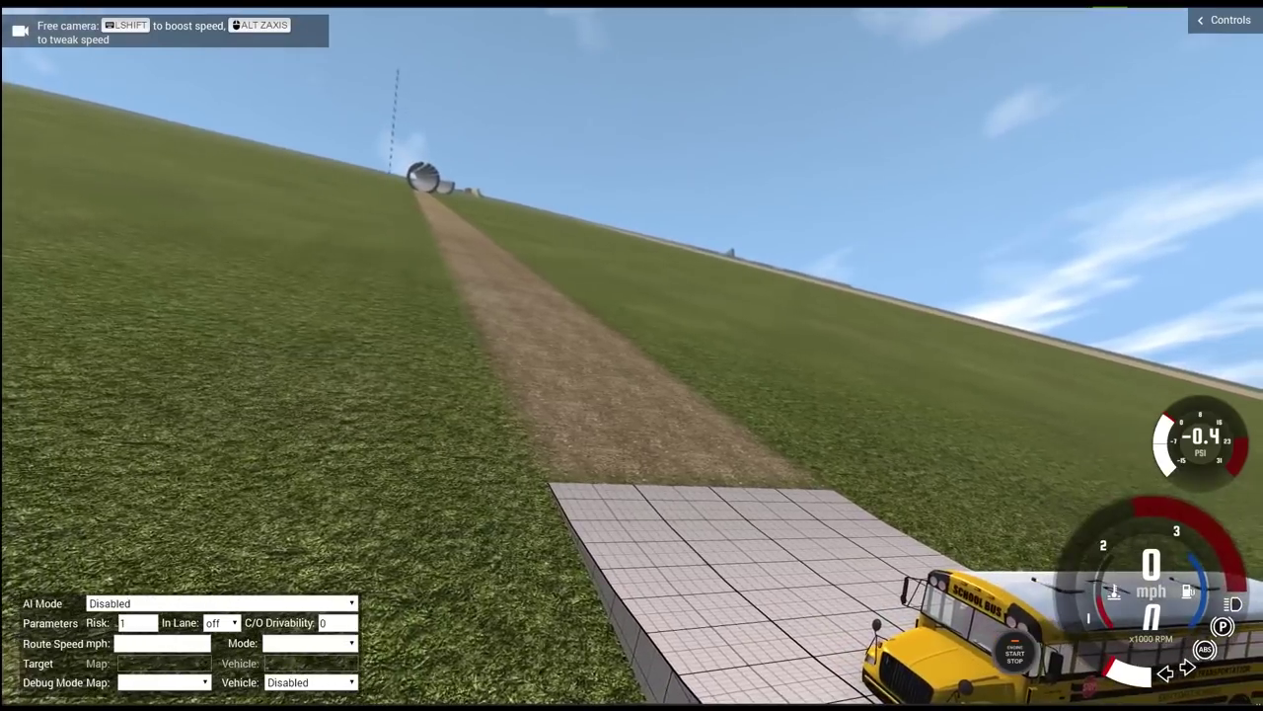
drag(632, 355, 296, 355)
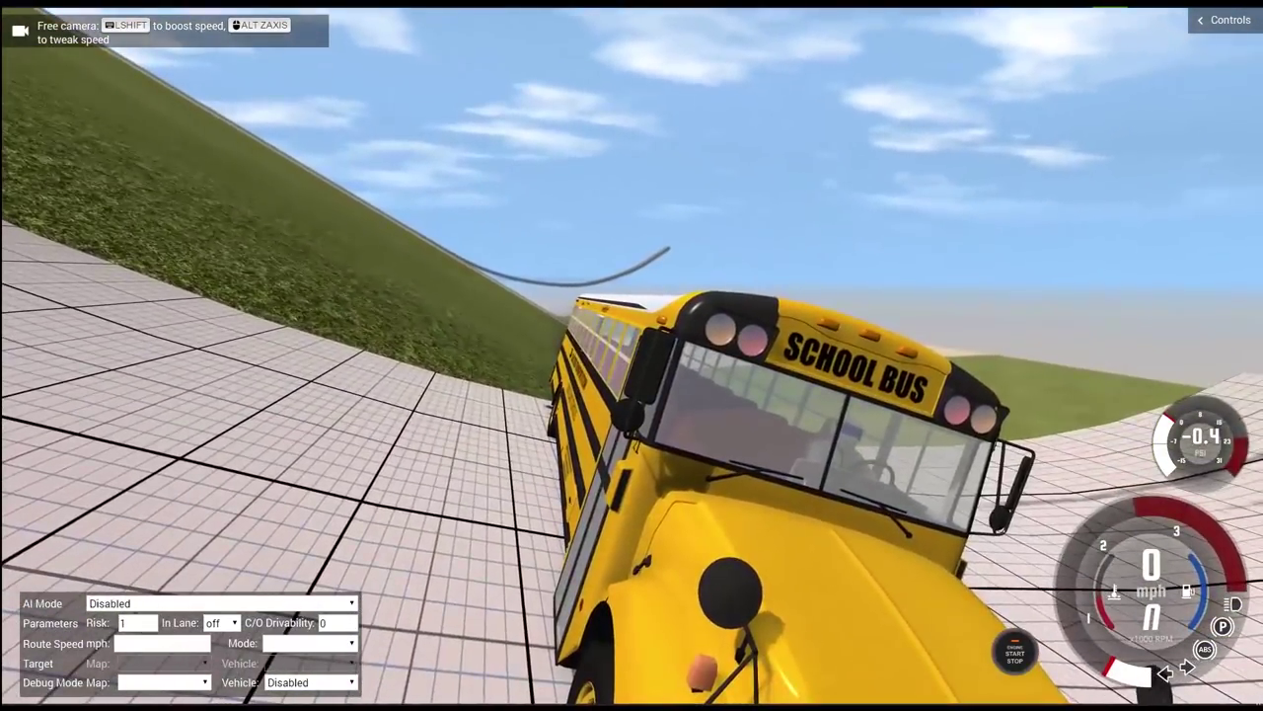
key(w)
scroll(632, 355, down, 5)
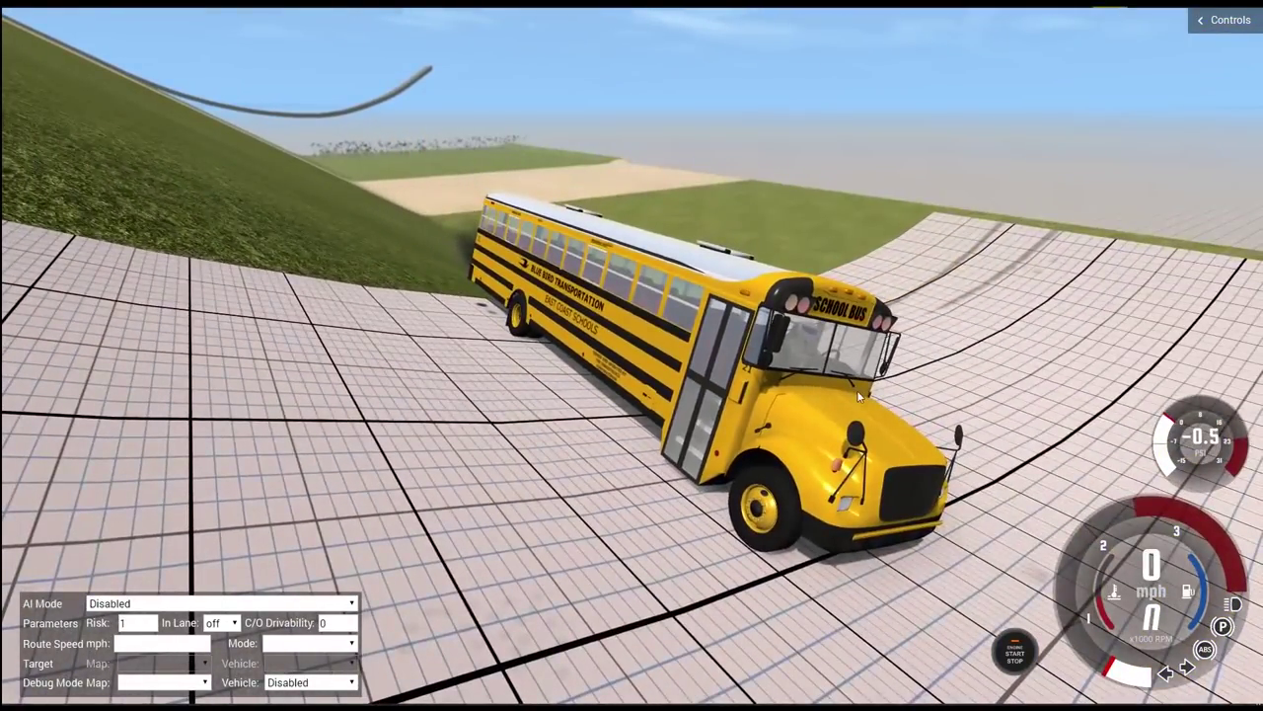
Step: Take control of the No. 55 stock car and floor it up the grid slope into the tunnel
key(shift+c)
key(Tab)
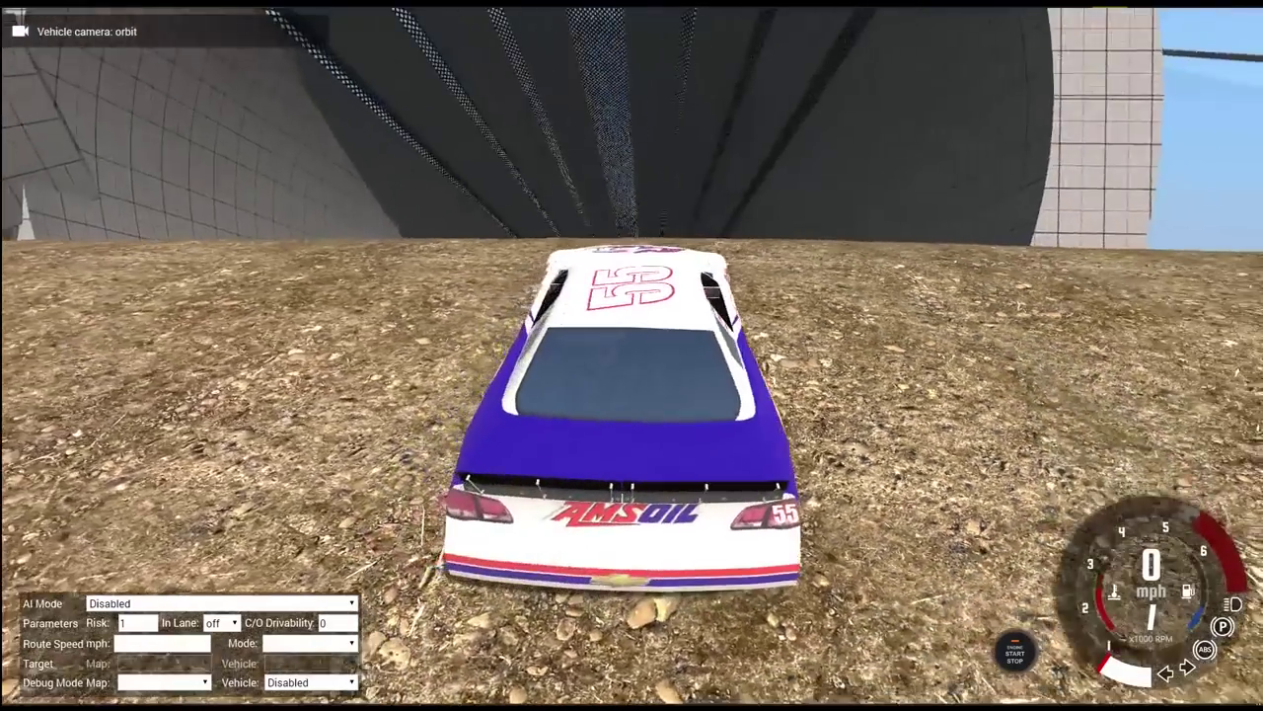
key(Up)
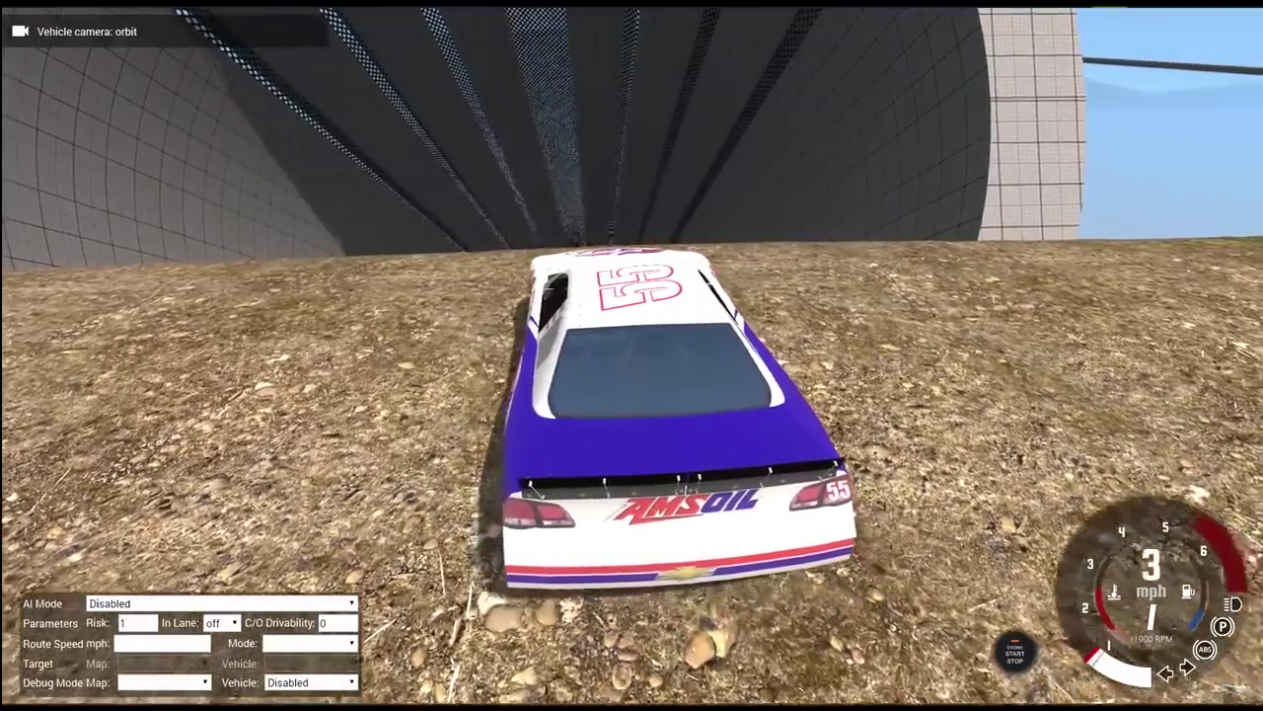
key(Up)
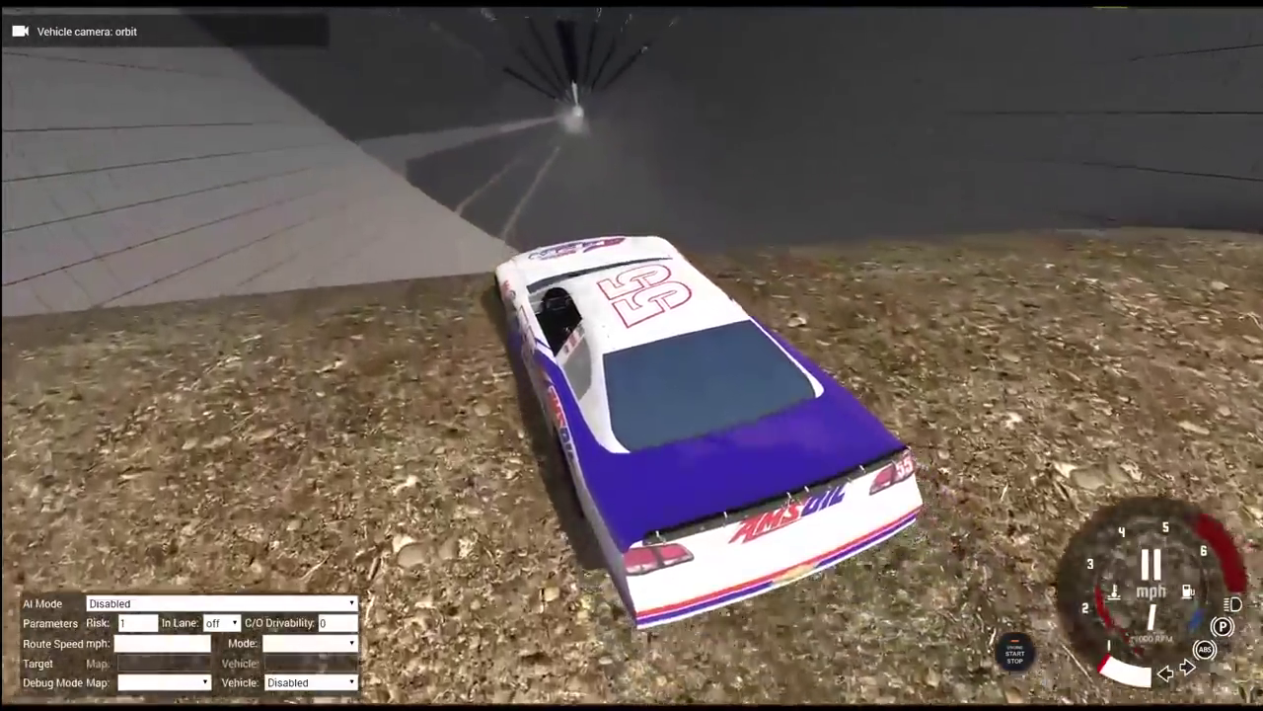
key(Up)
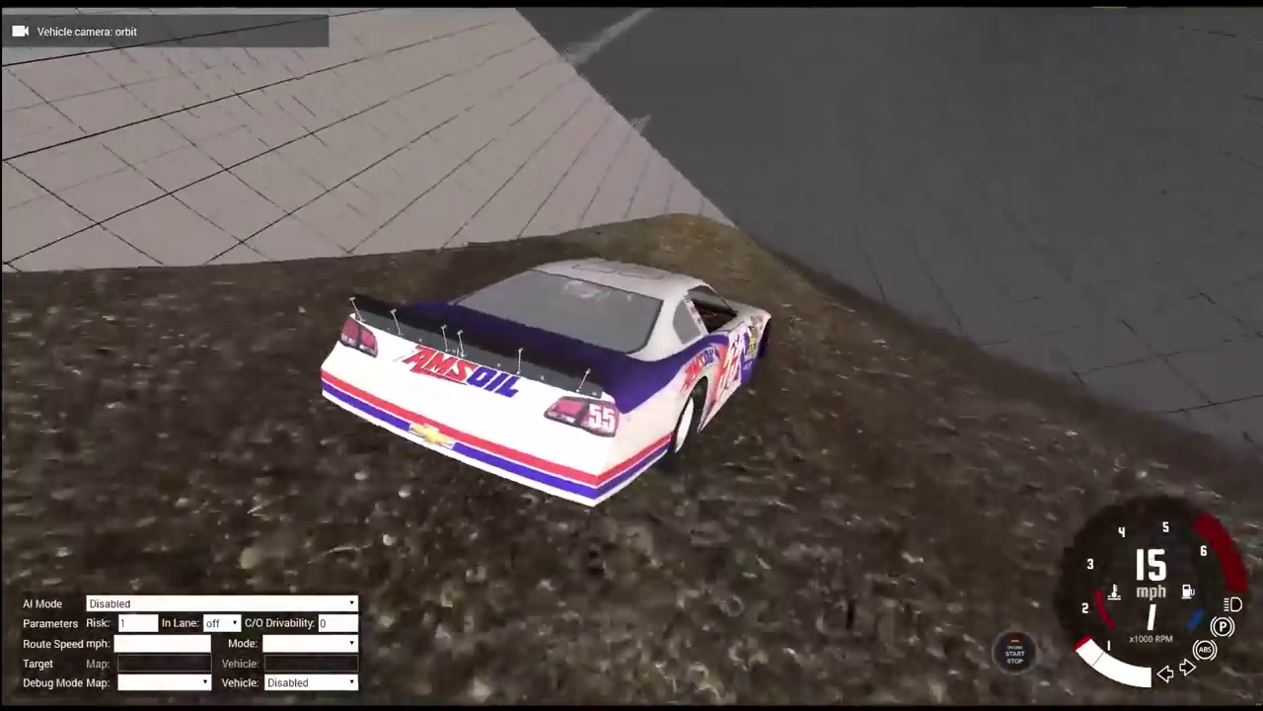
key(Up)
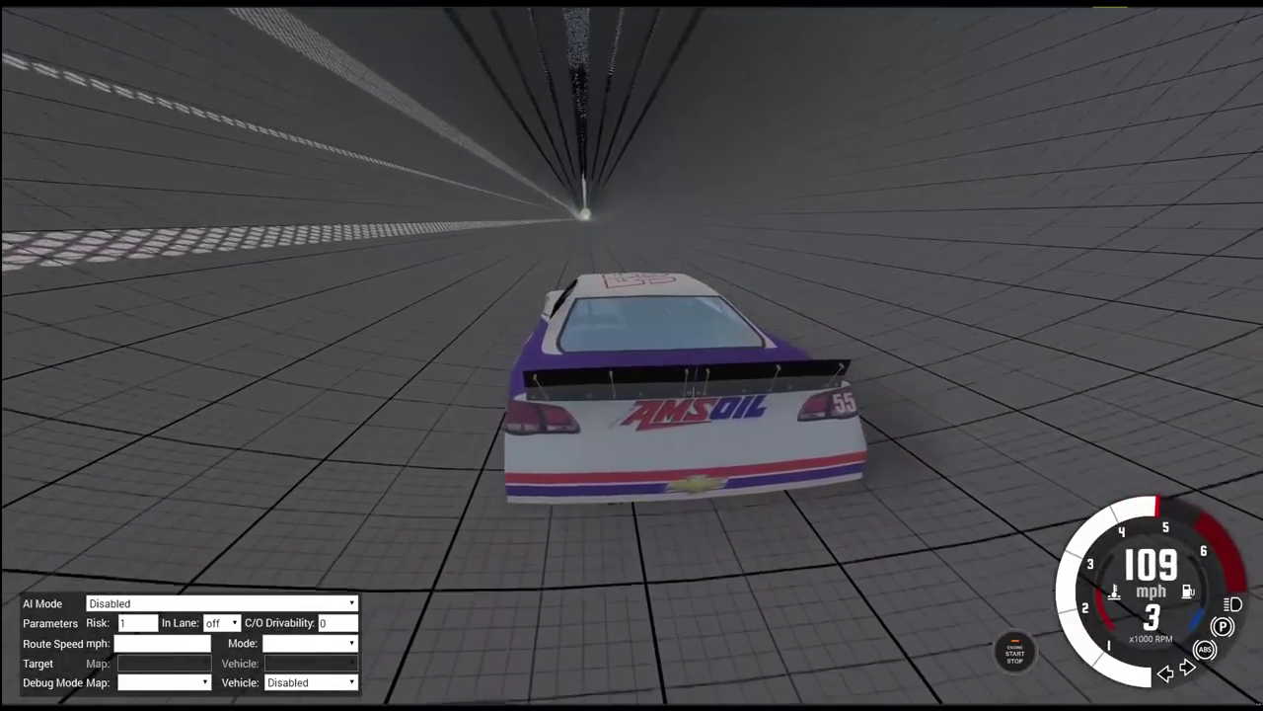
key(Up)
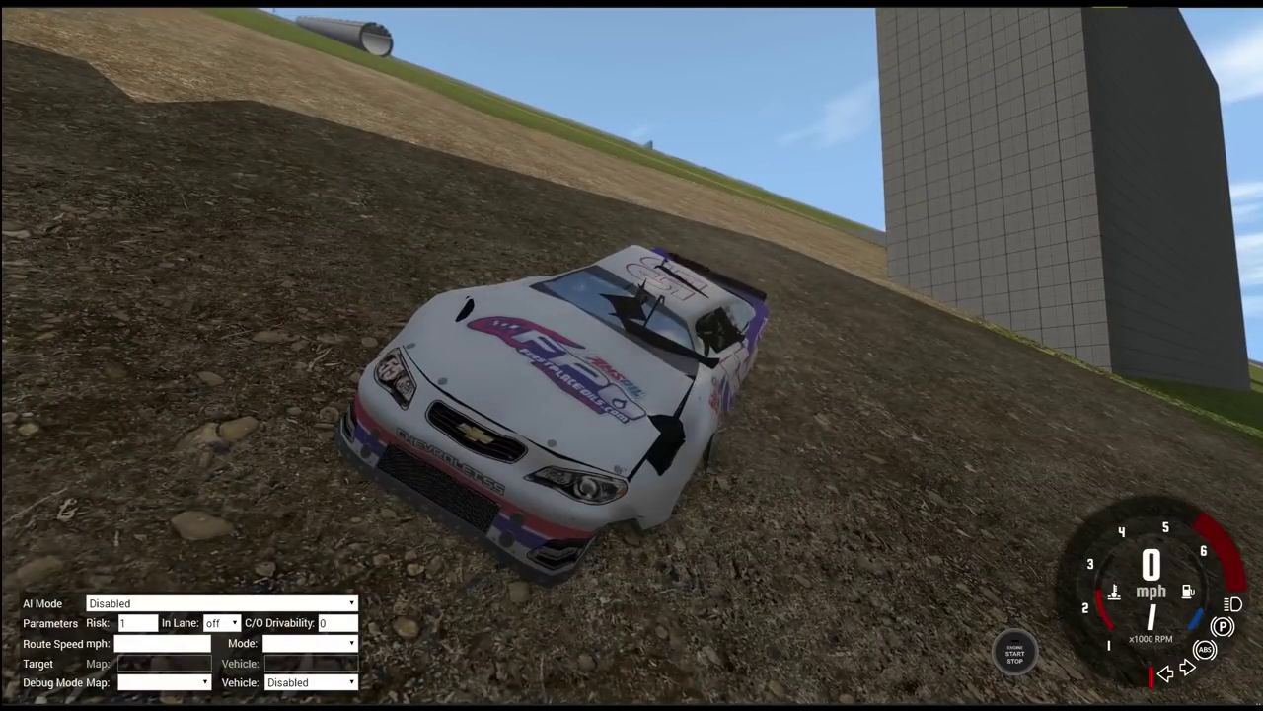
Step: Recover the wrecked No. 55 car, enable slow motion, and detach the camera toward the bus
key(Insert)
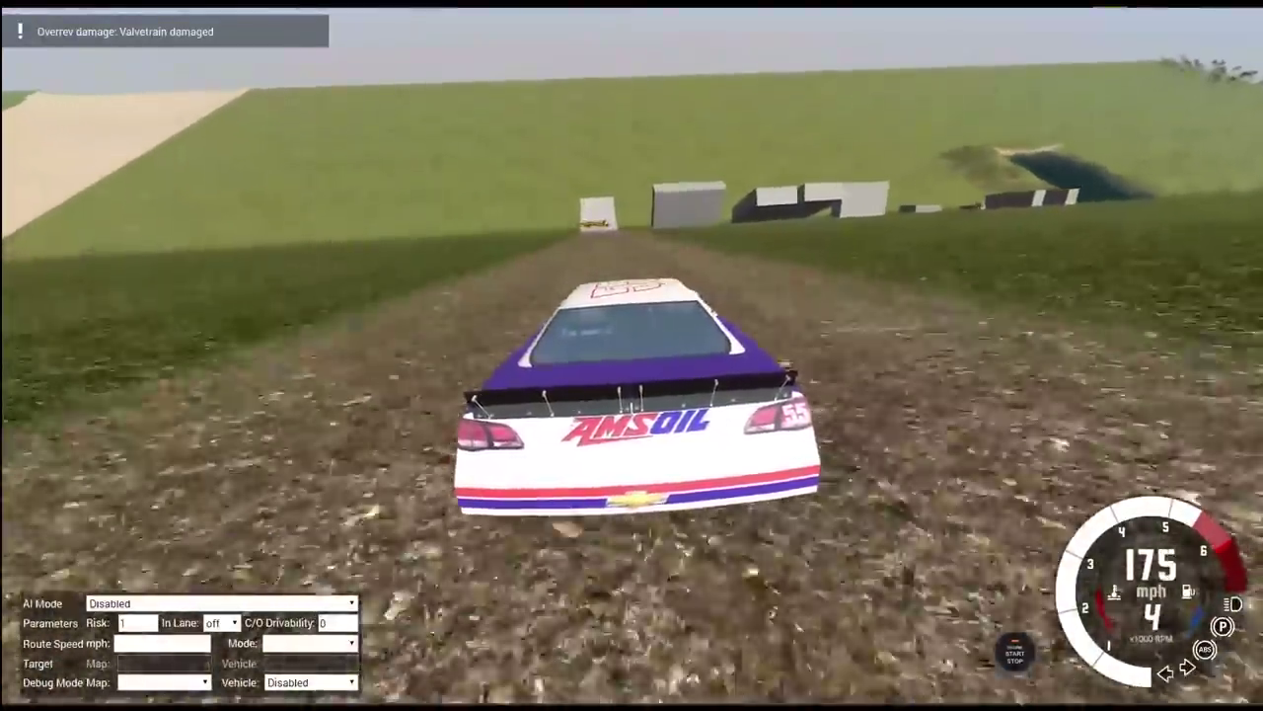
key(alt+Down)
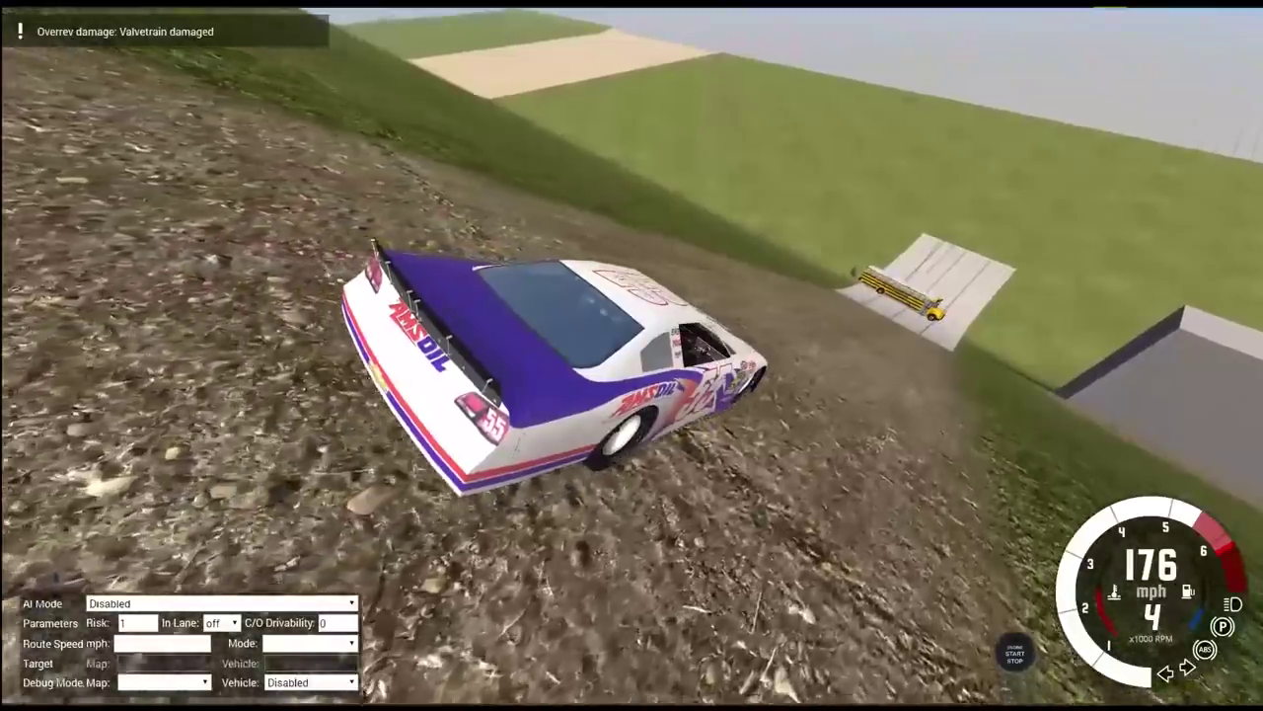
key(shift+c)
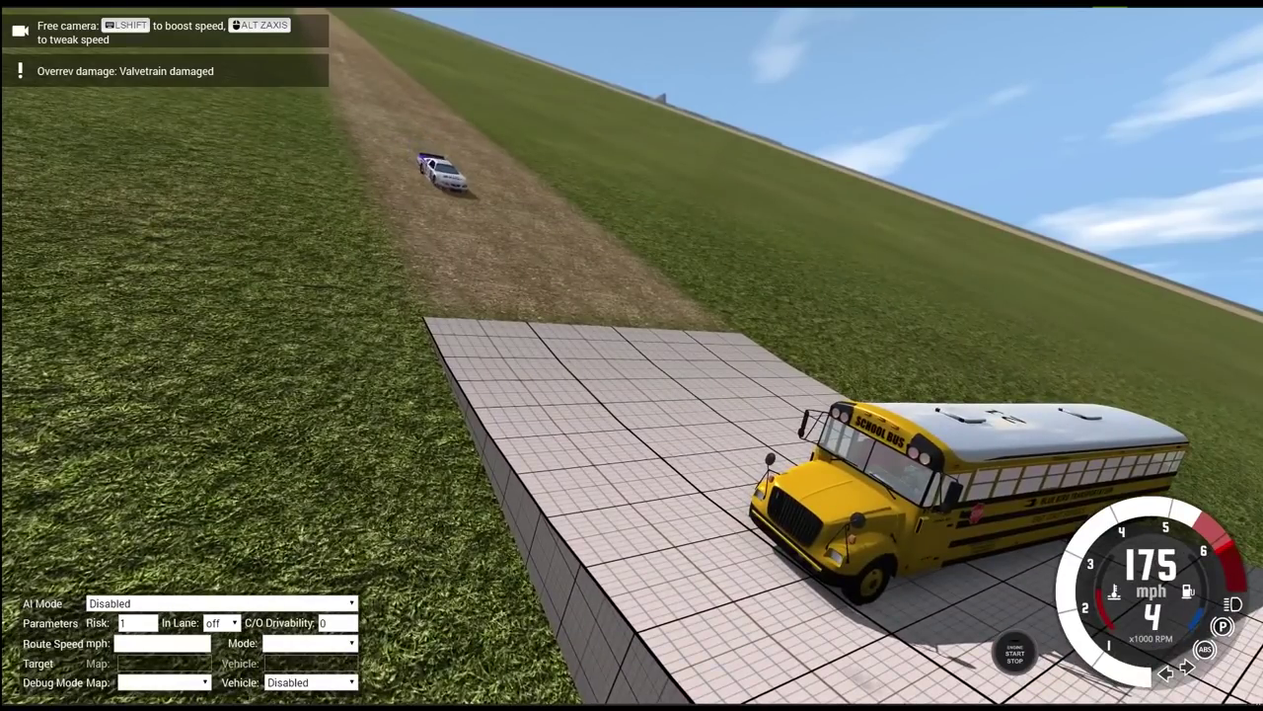
Step: Tilt and orbit the camera to watch the No. 55 car knock the bus over
drag(631, 356, 494, 296)
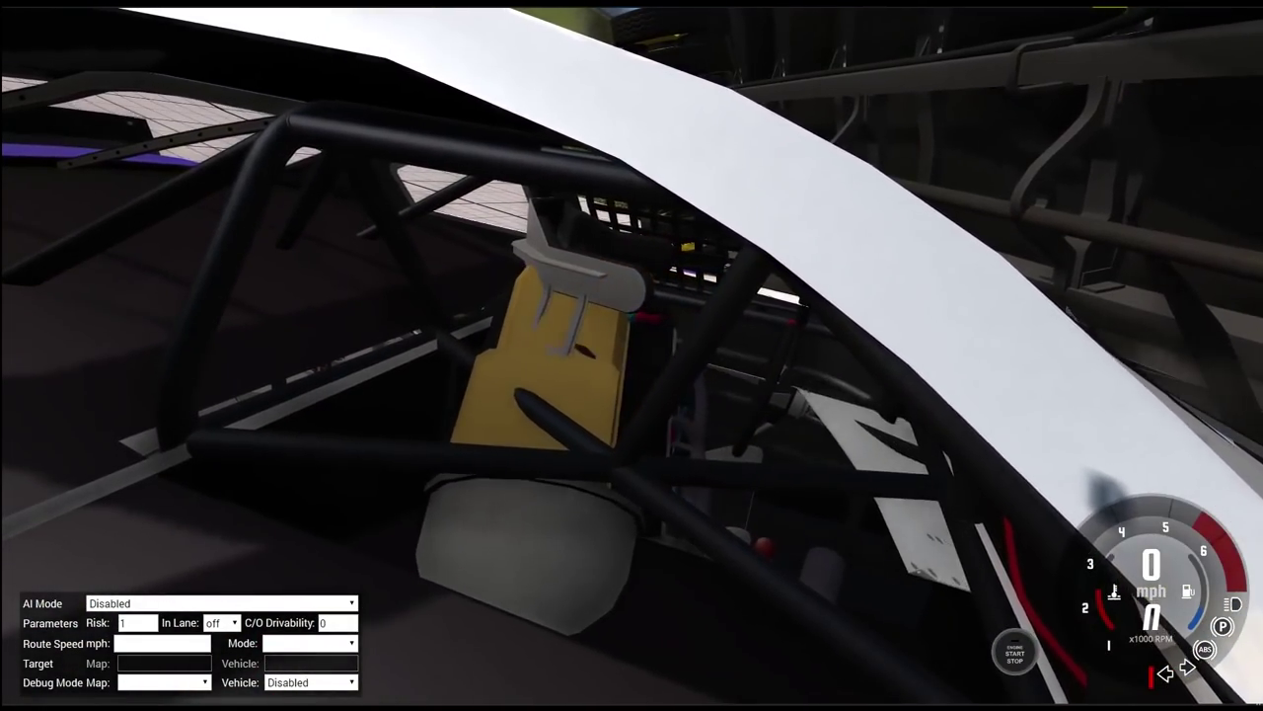
scroll(632, 355, down, 5)
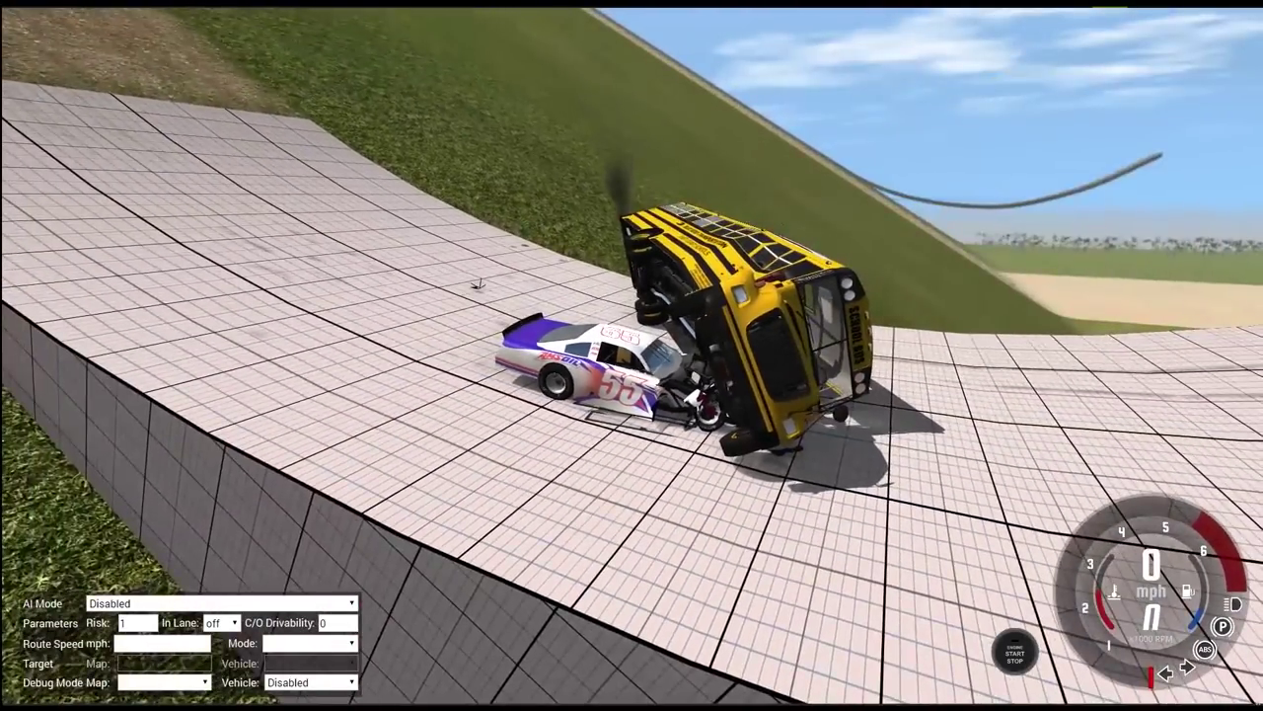
drag(632, 355, 395, 356)
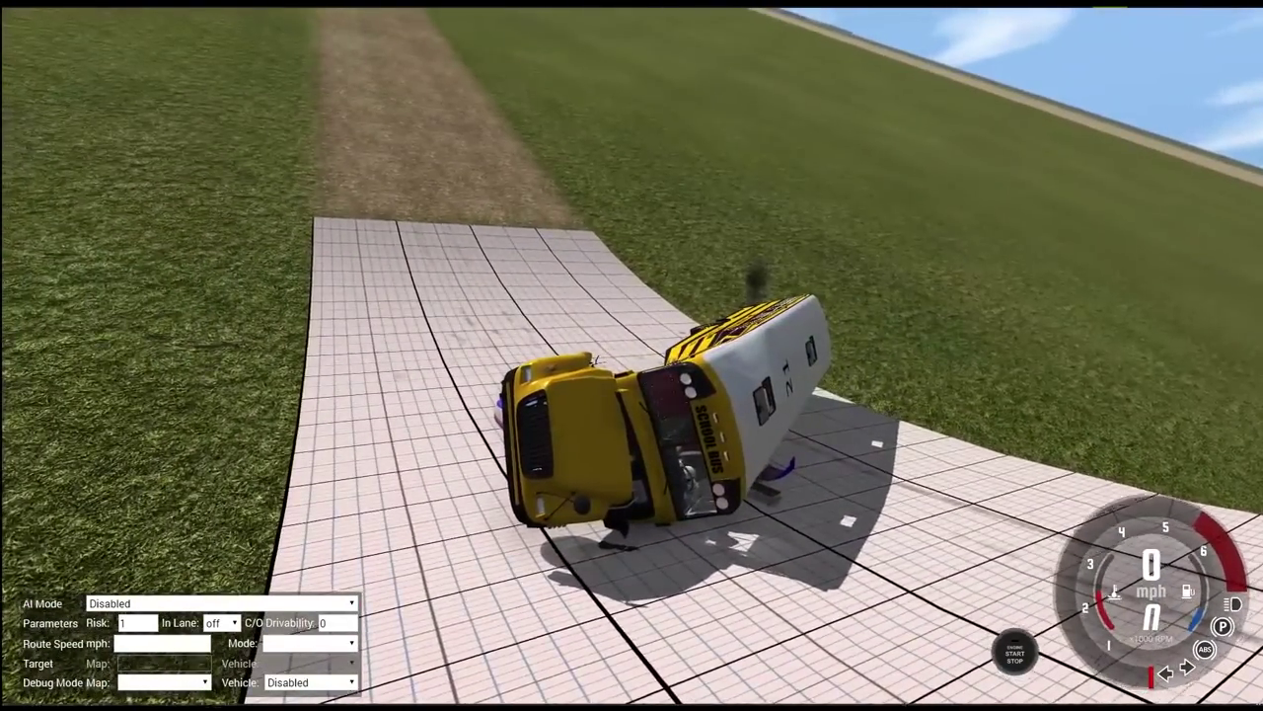
scroll(631, 355, up, 8)
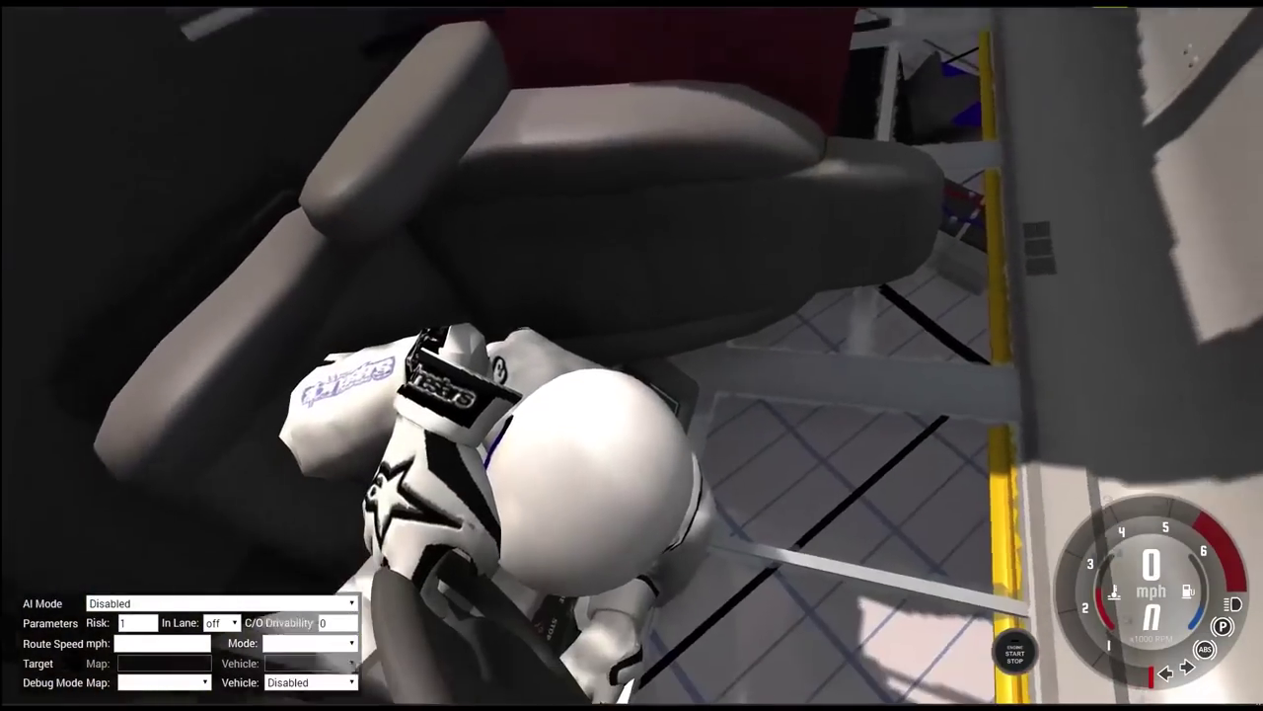
scroll(632, 356, down, 8)
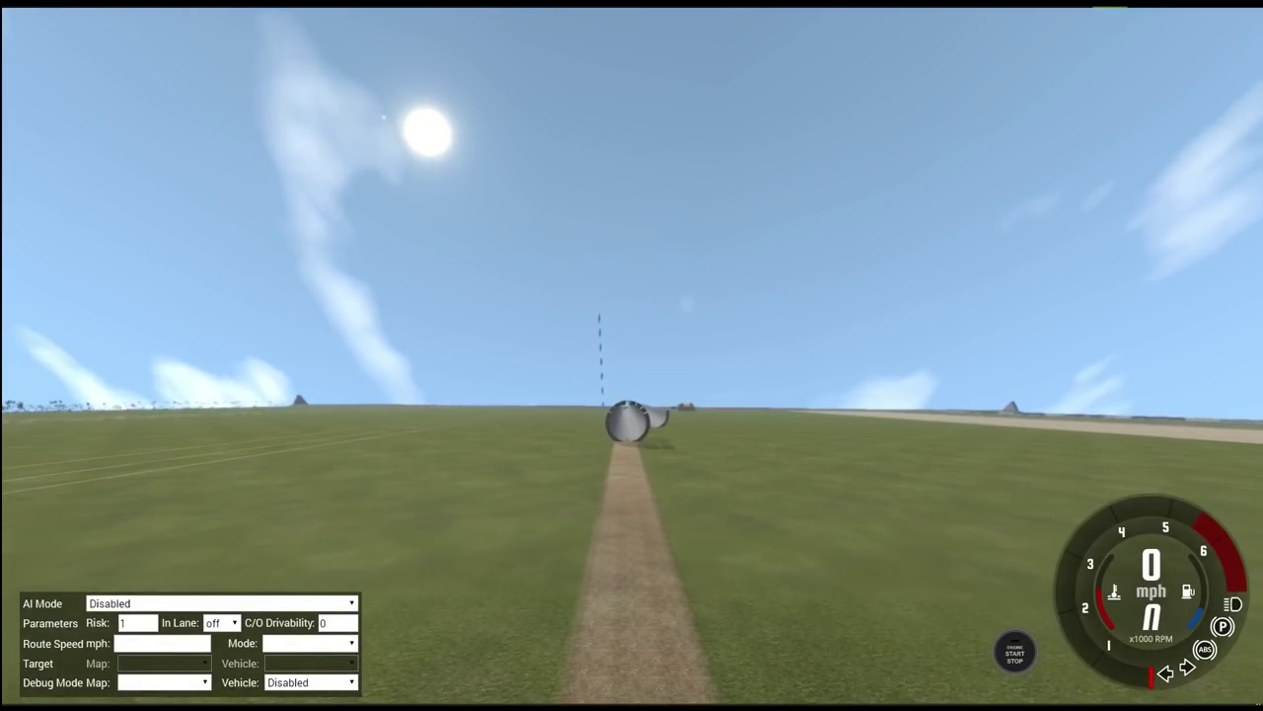
Step: Reset the No. 55 car with the follow camera and accelerate it up through the giant pipe
key(c)
key(r)
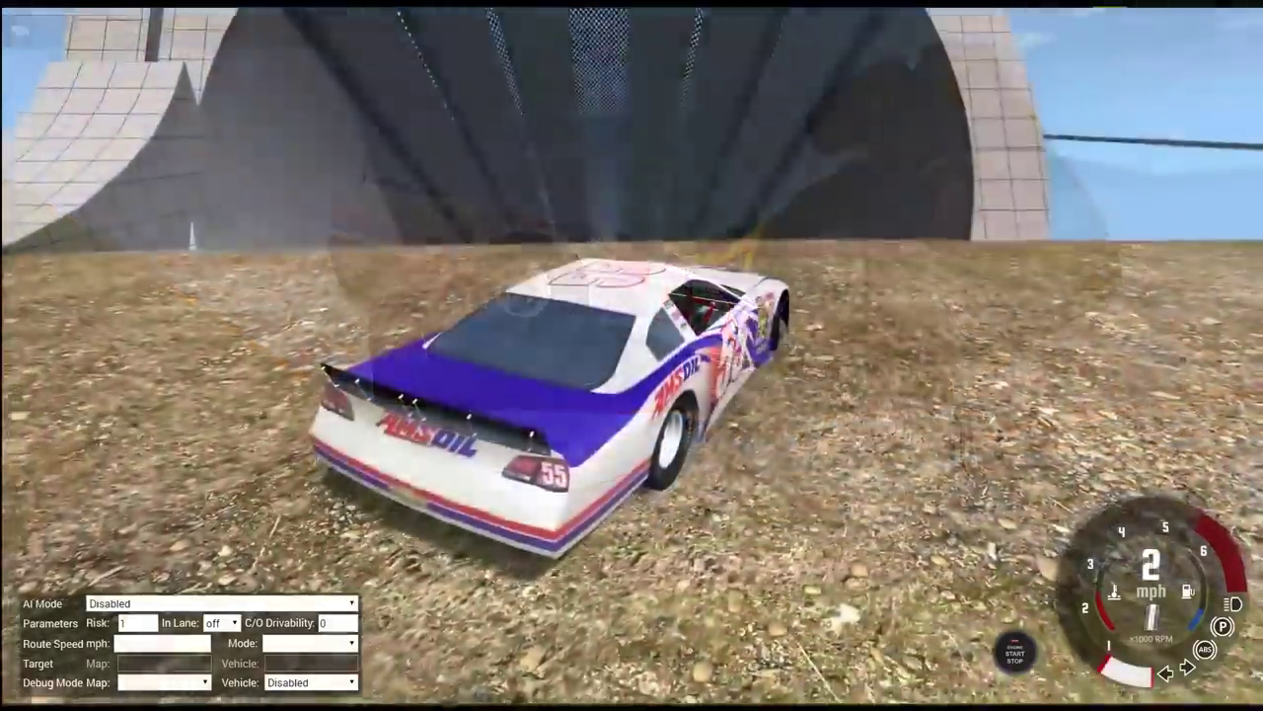
key(Up)
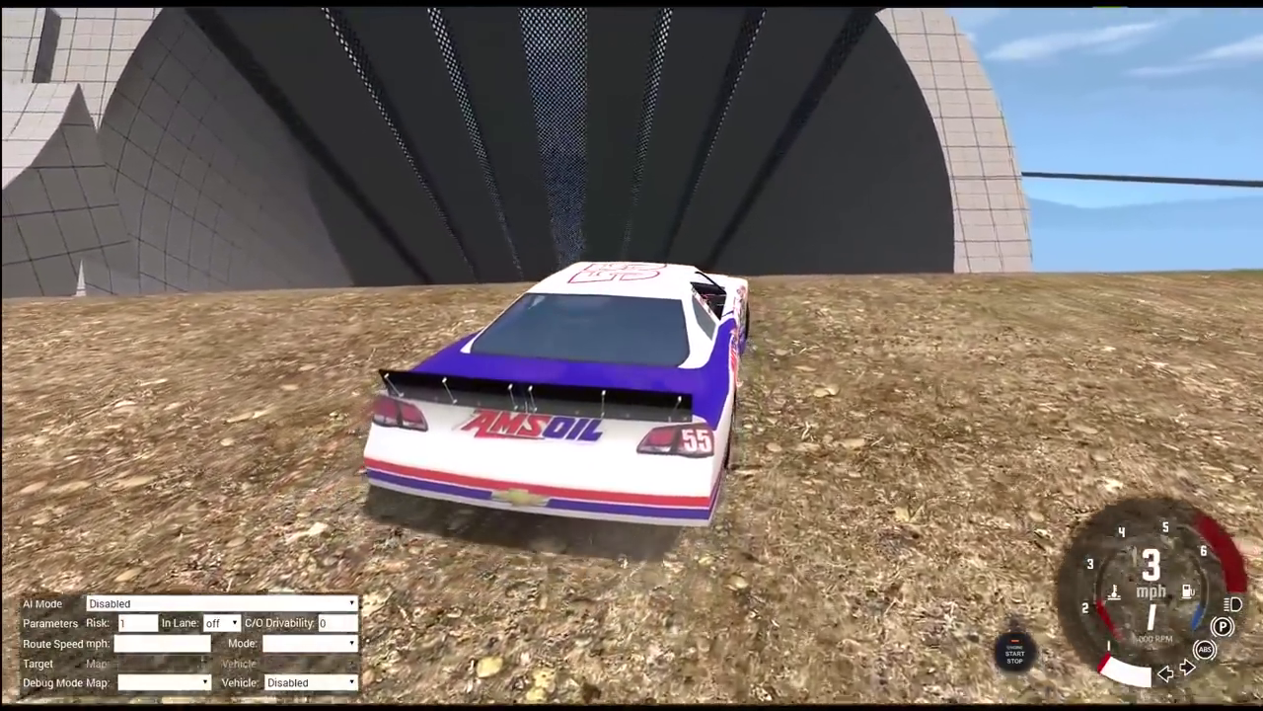
key(Up)
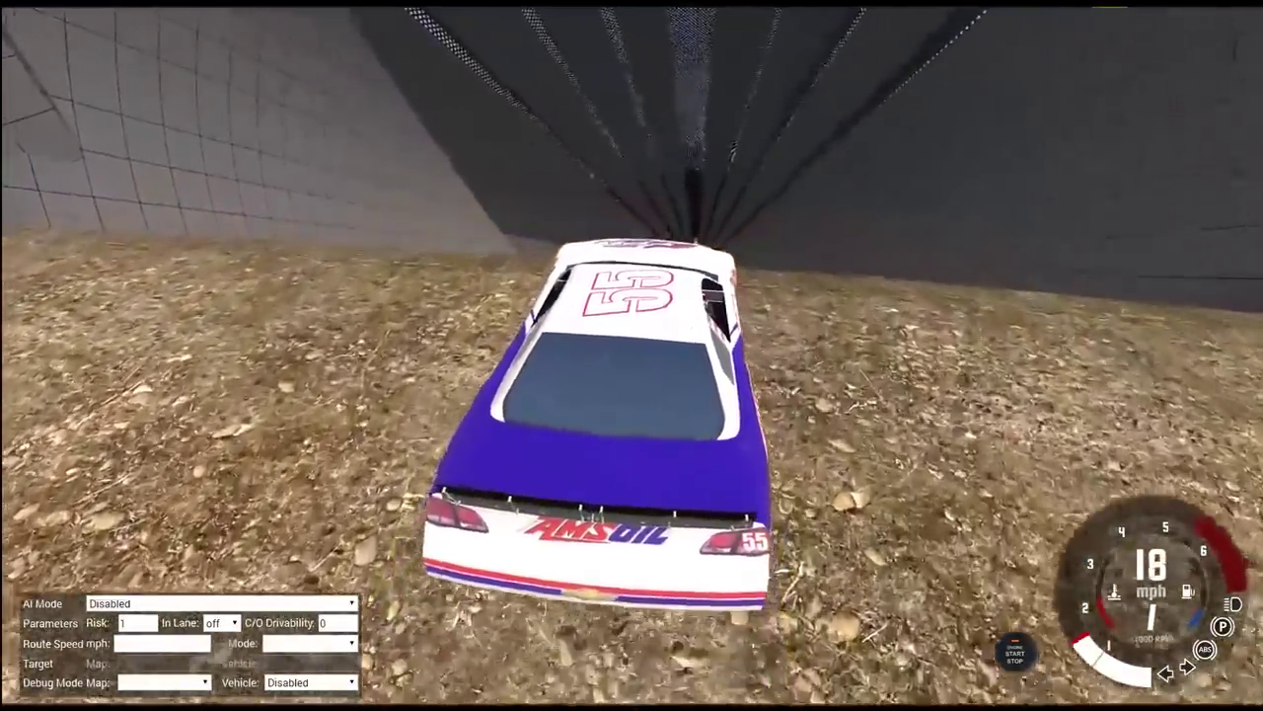
key(Up)
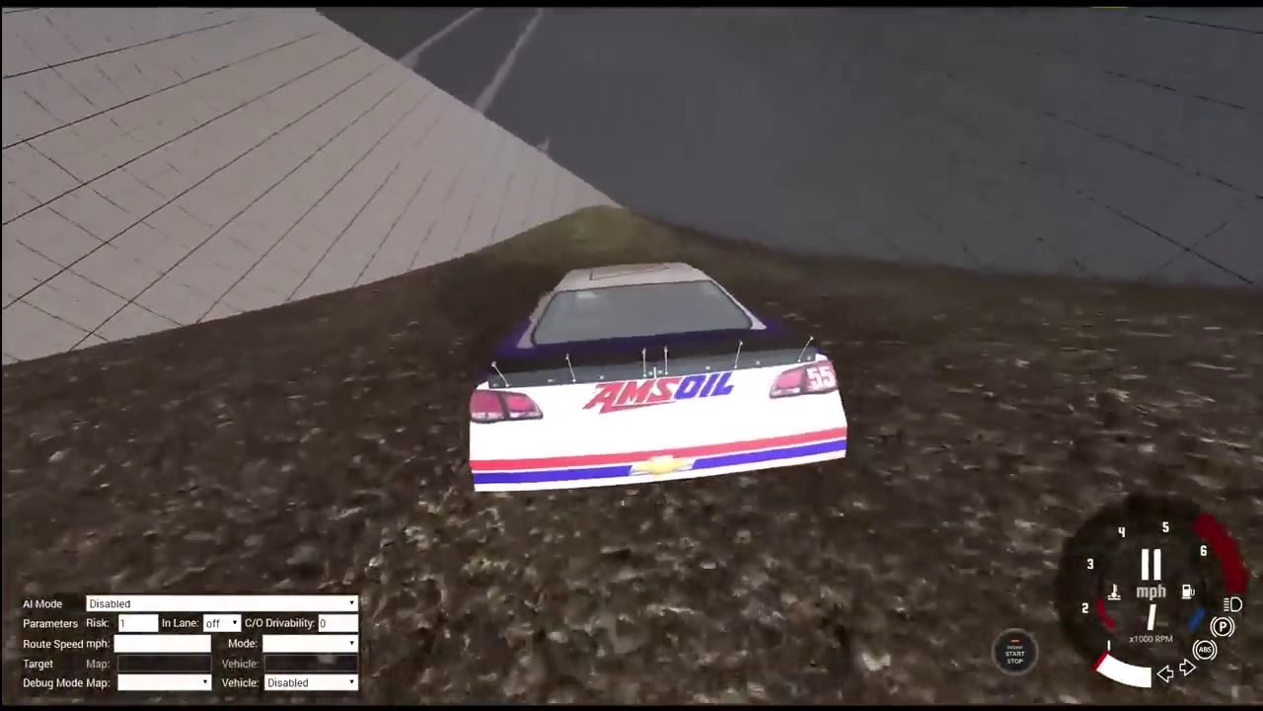
key(Up)
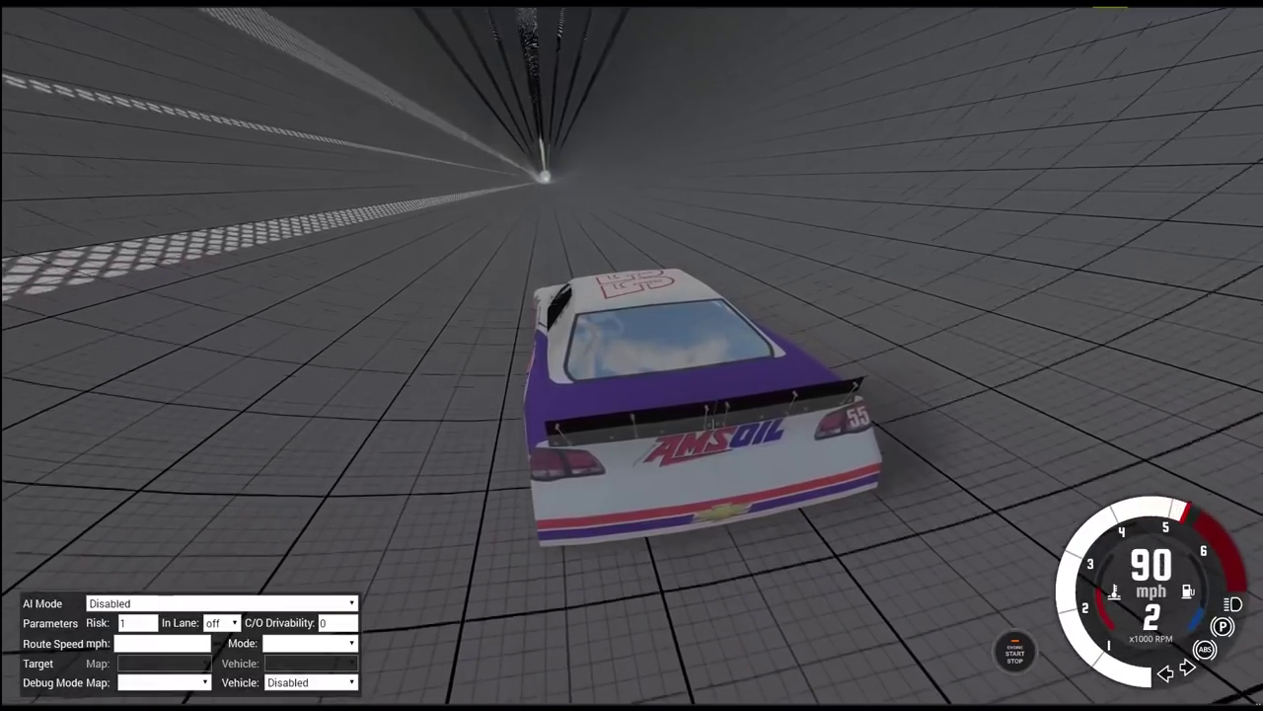
key(Up)
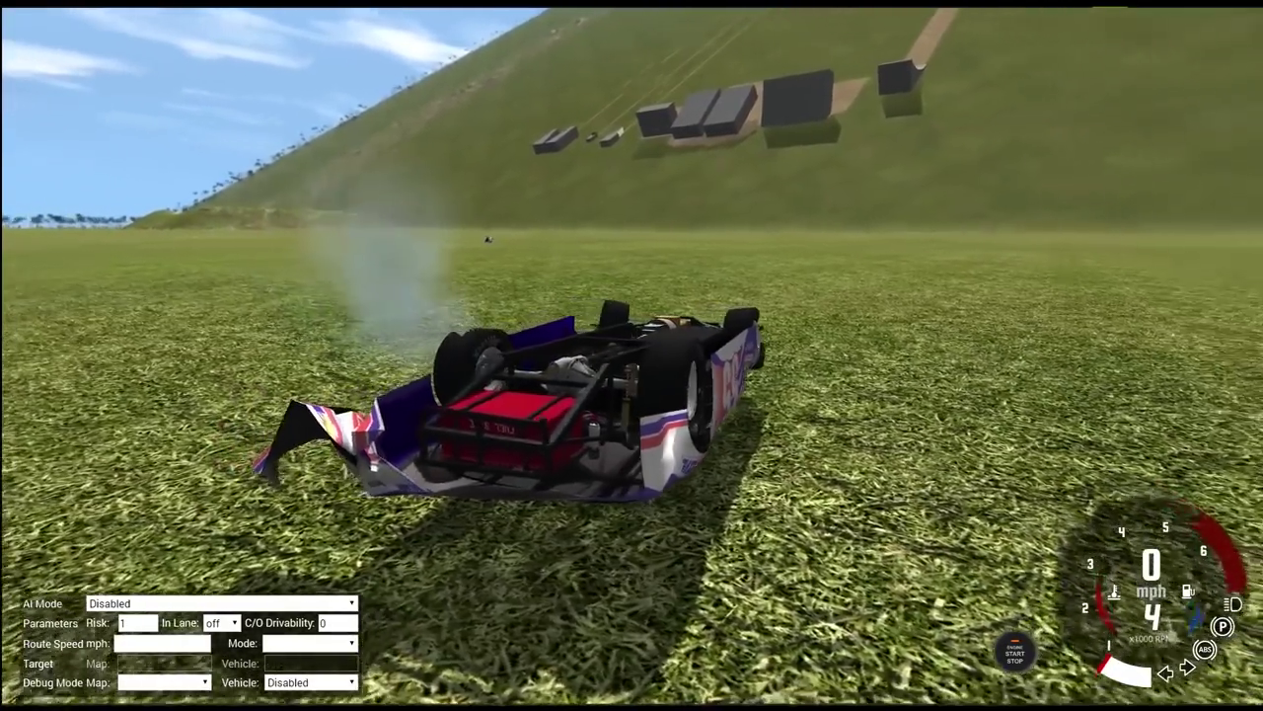
drag(553, 239, 888, 240)
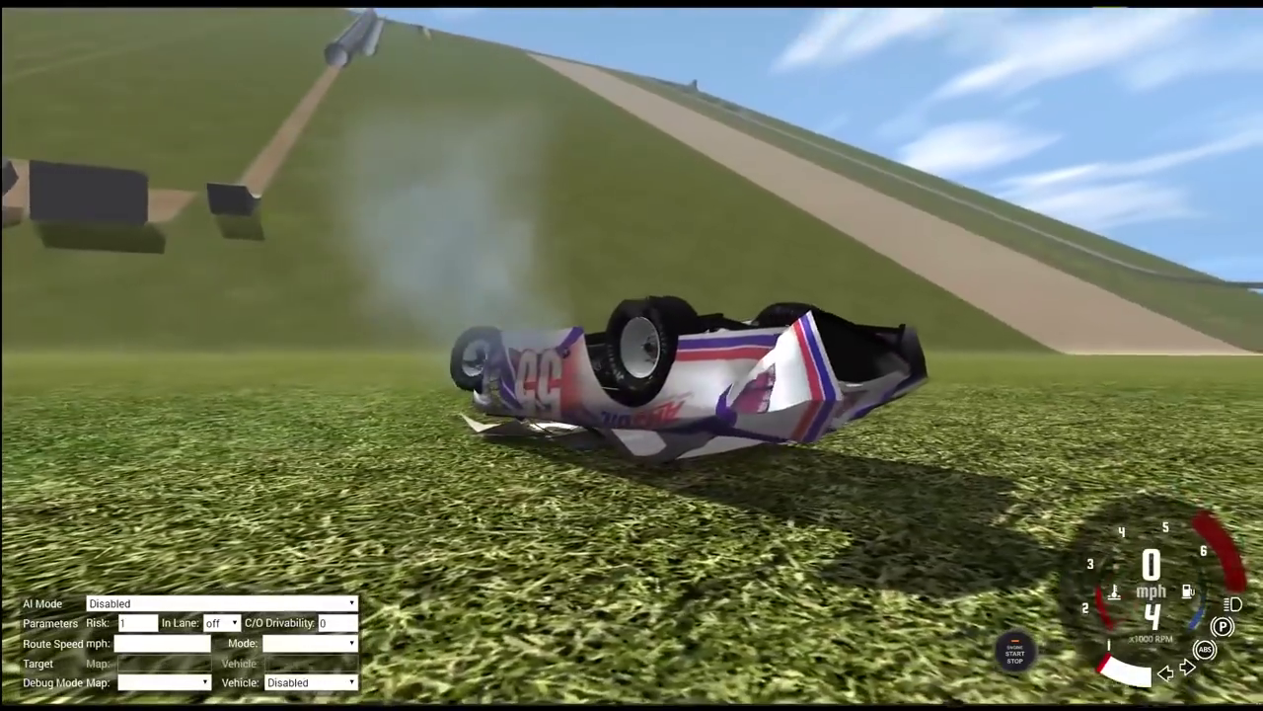
drag(632, 197, 790, 217)
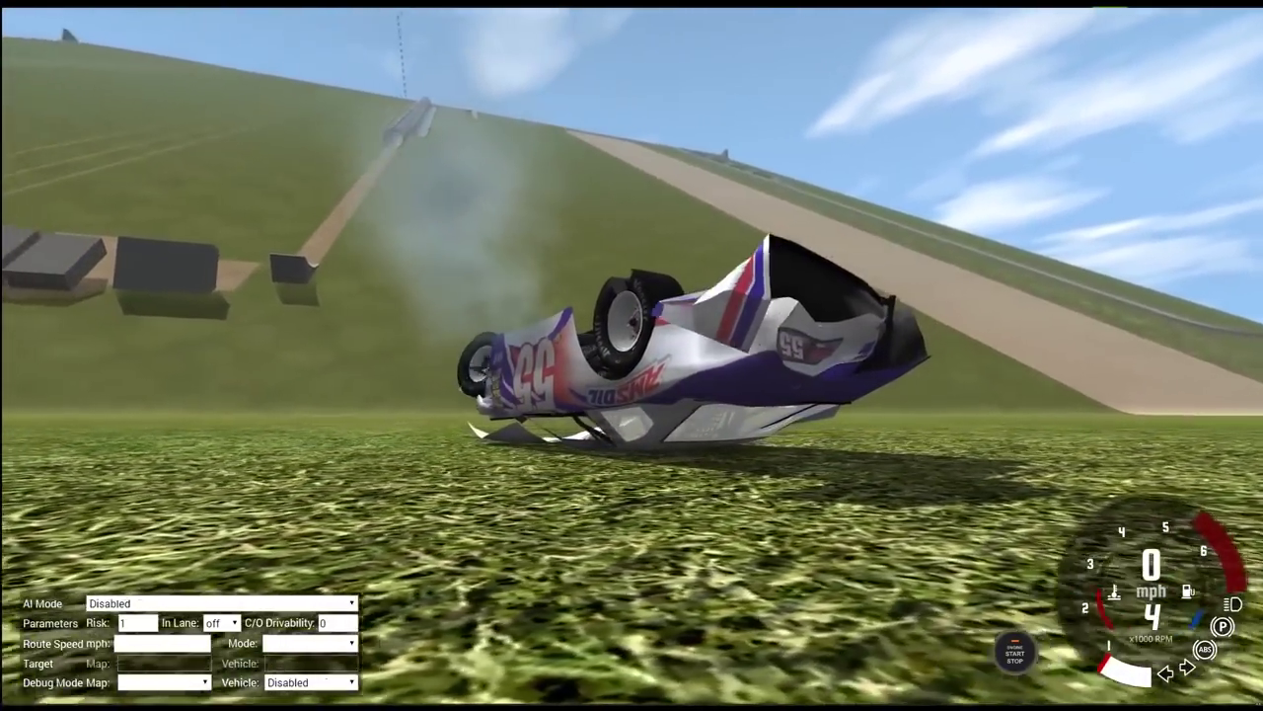
drag(631, 237, 809, 237)
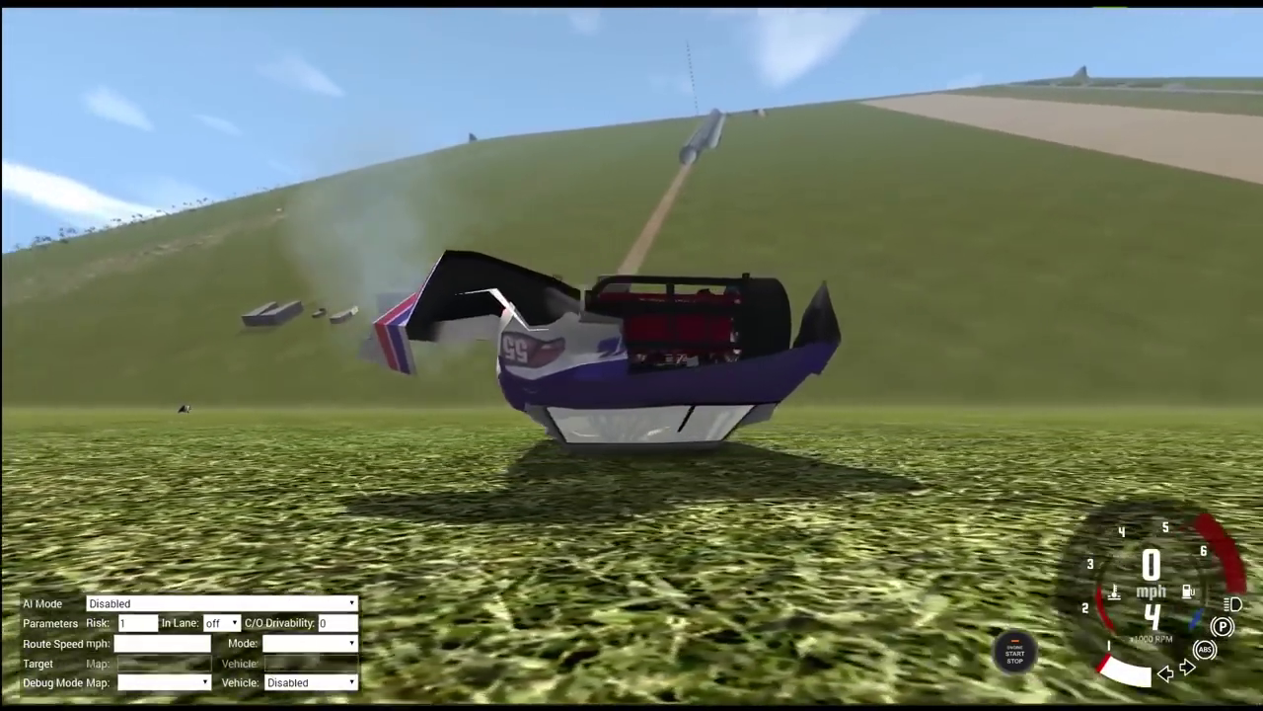
drag(631, 237, 789, 237)
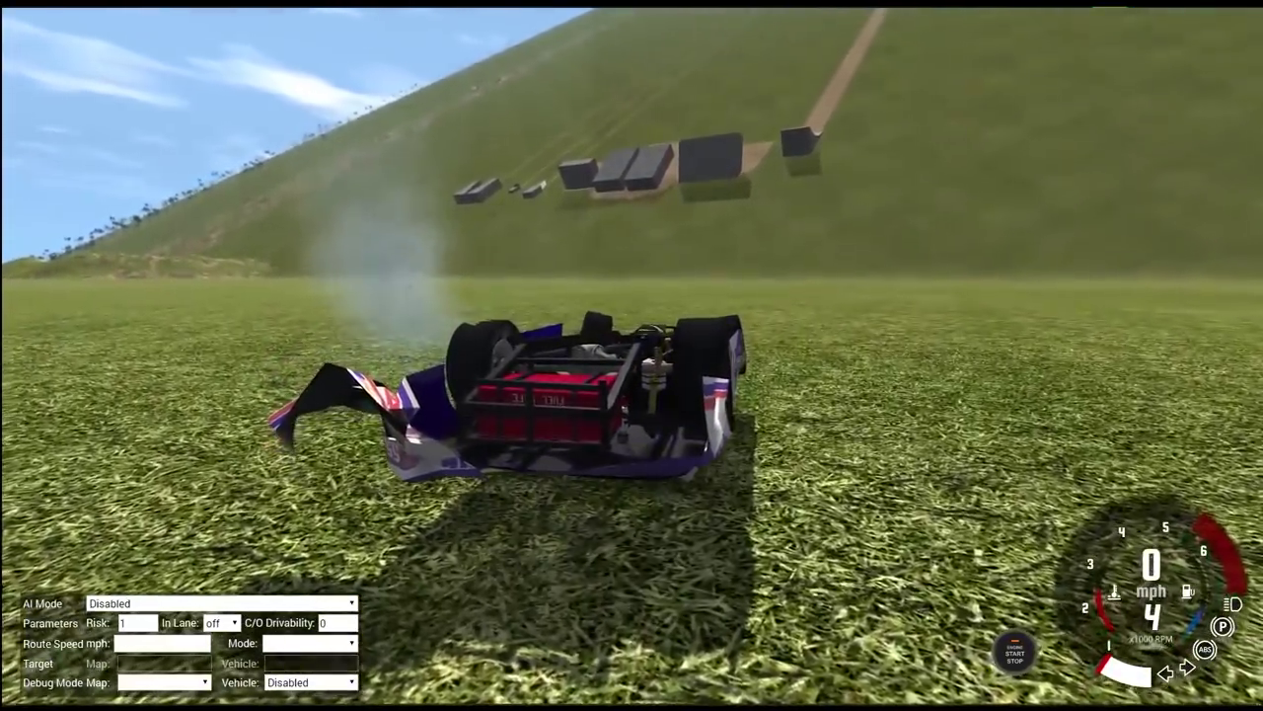
drag(631, 237, 810, 237)
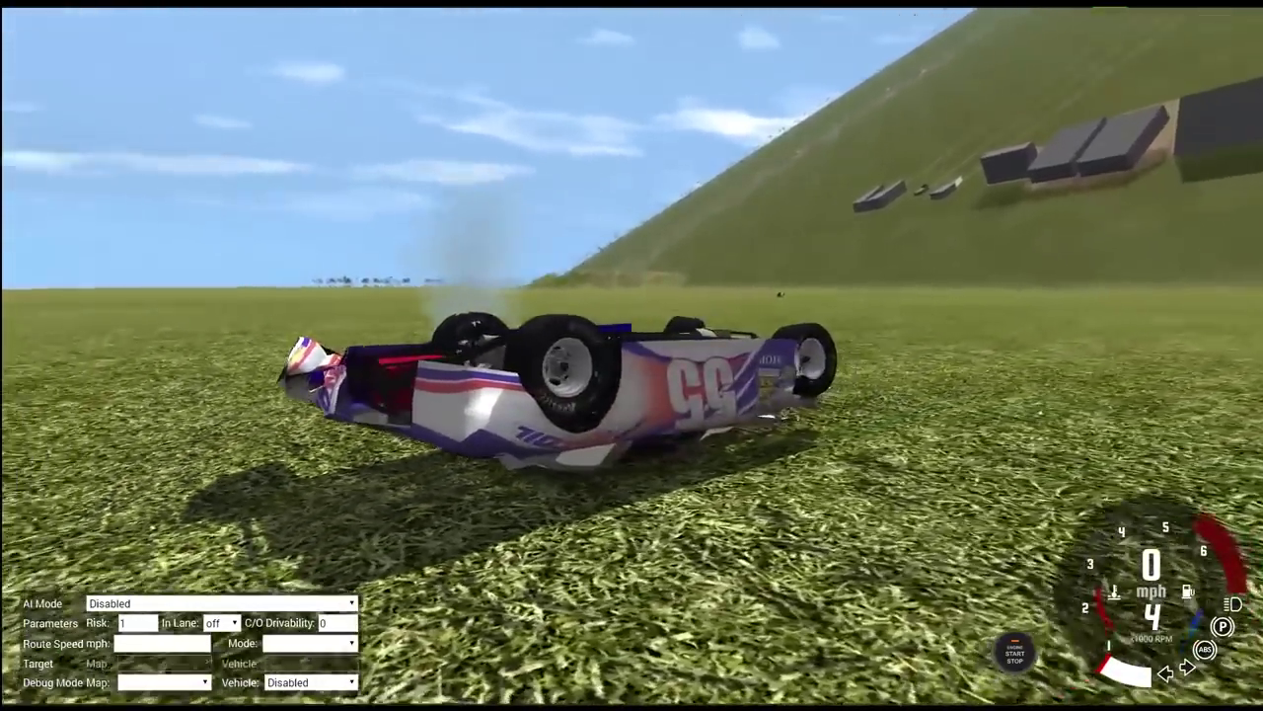
drag(632, 237, 809, 237)
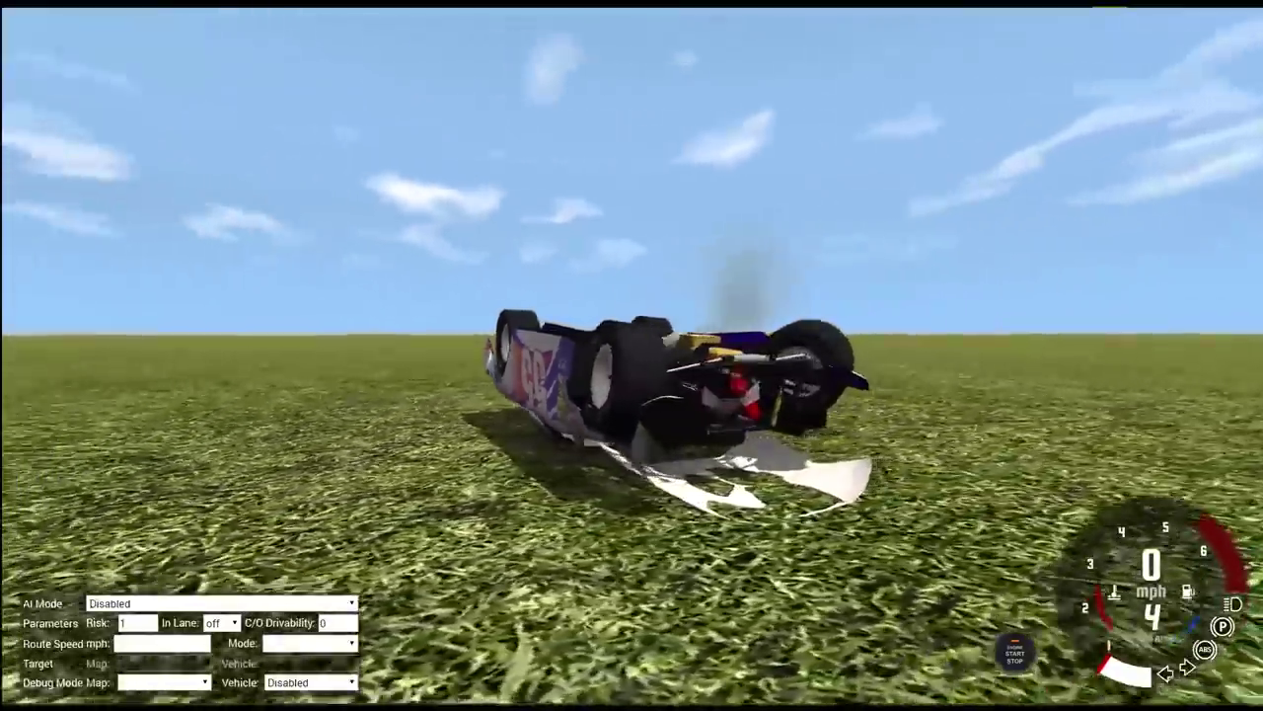
drag(632, 237, 809, 237)
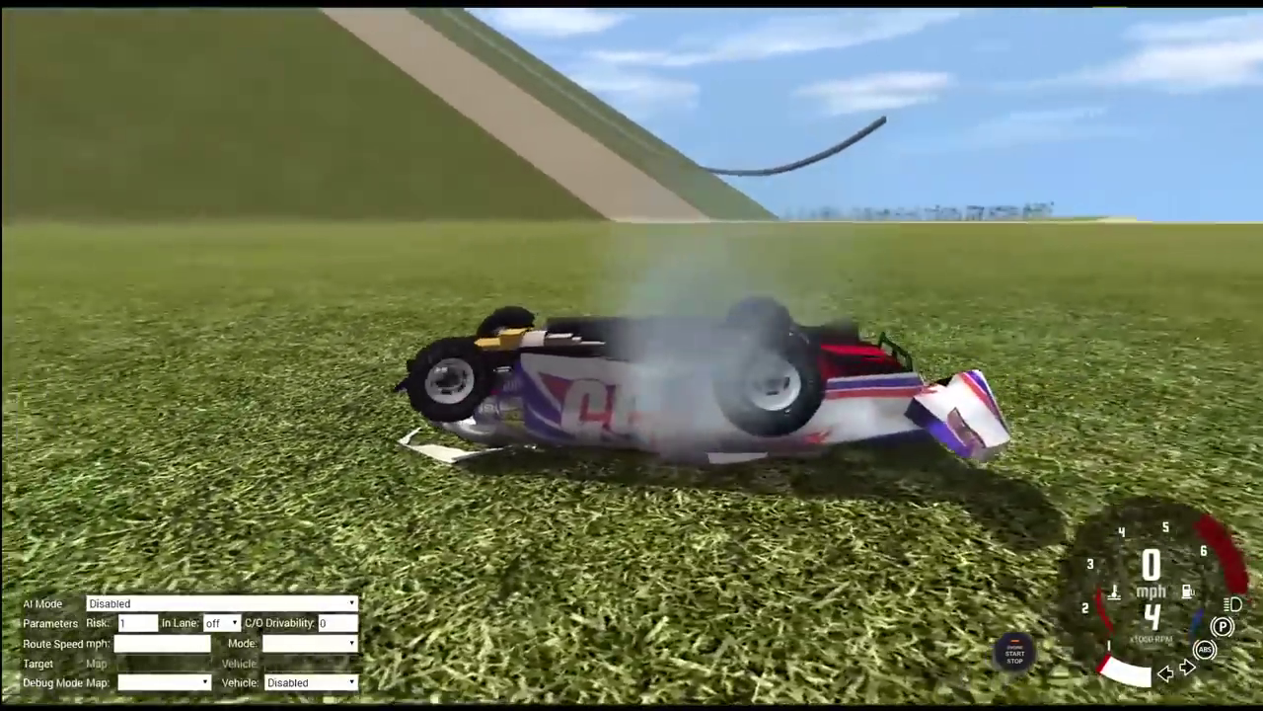